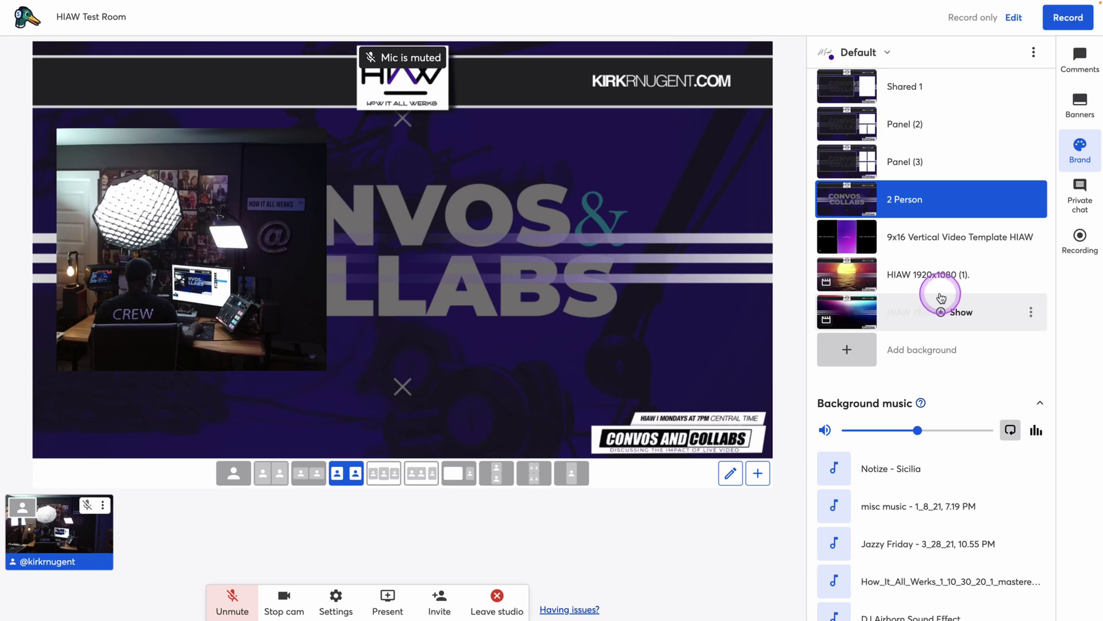
Show the HIAW 1920x1080 (1) video background on the stage.
click(919, 275)
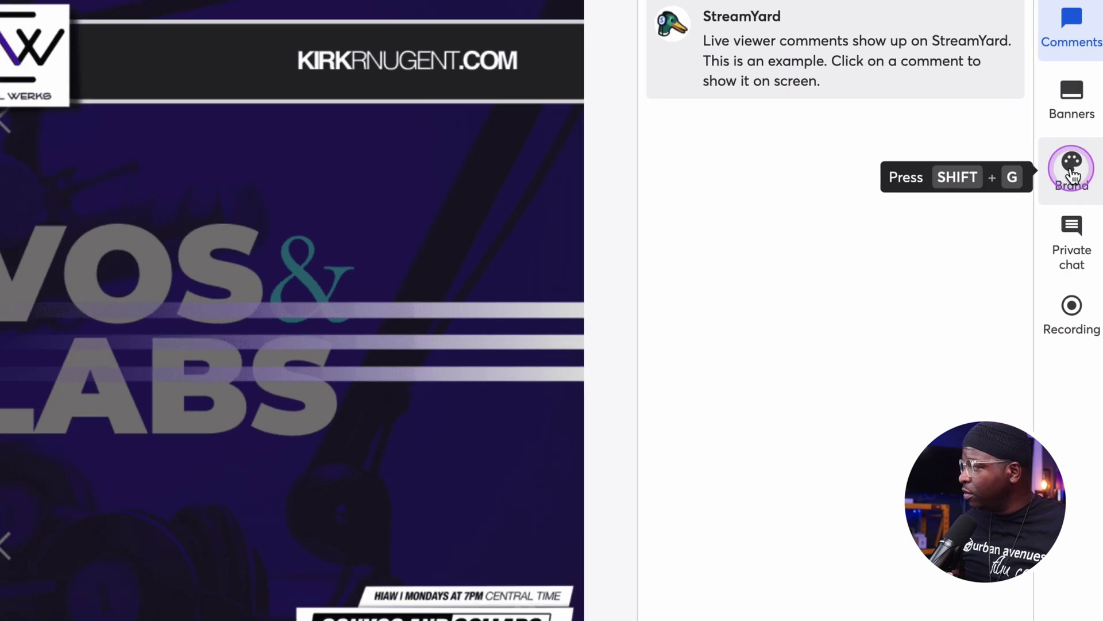
Open the studio's brand settings and bring the Background section with its list of backgrounds into view.
click(1046, 164)
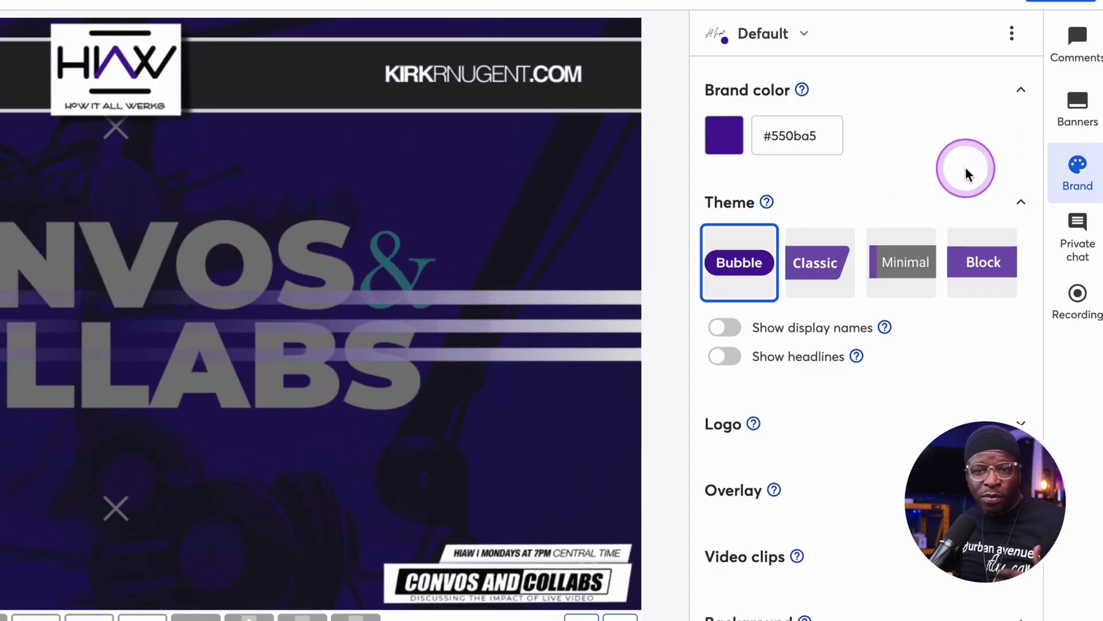
scroll(942, 175, down, 3)
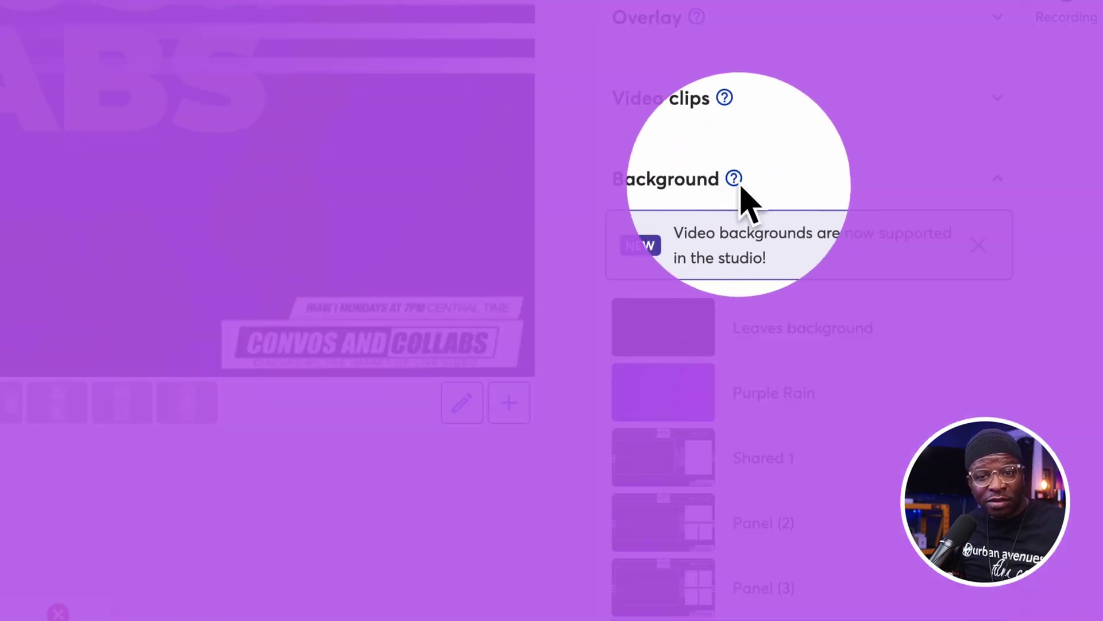
click(705, 197)
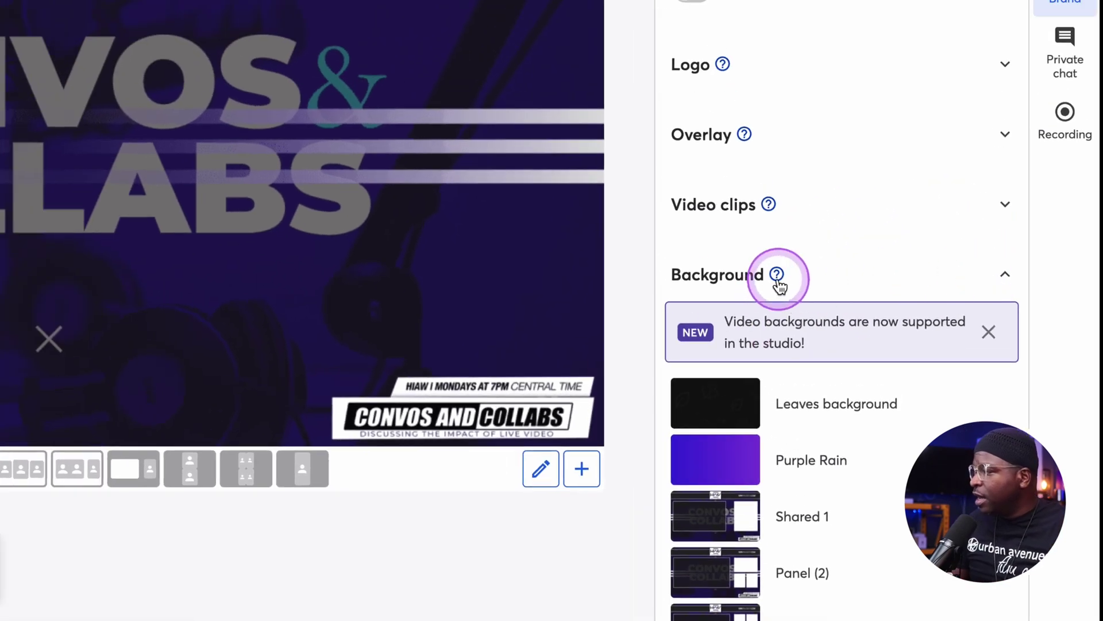
mouse_move(734, 178)
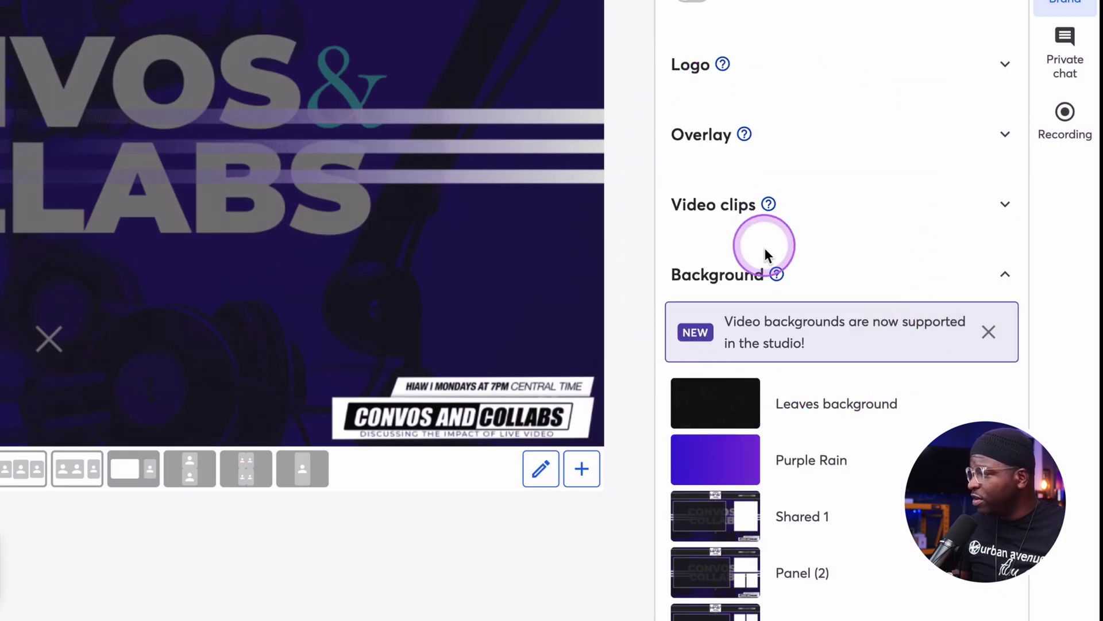
mouse_move(778, 281)
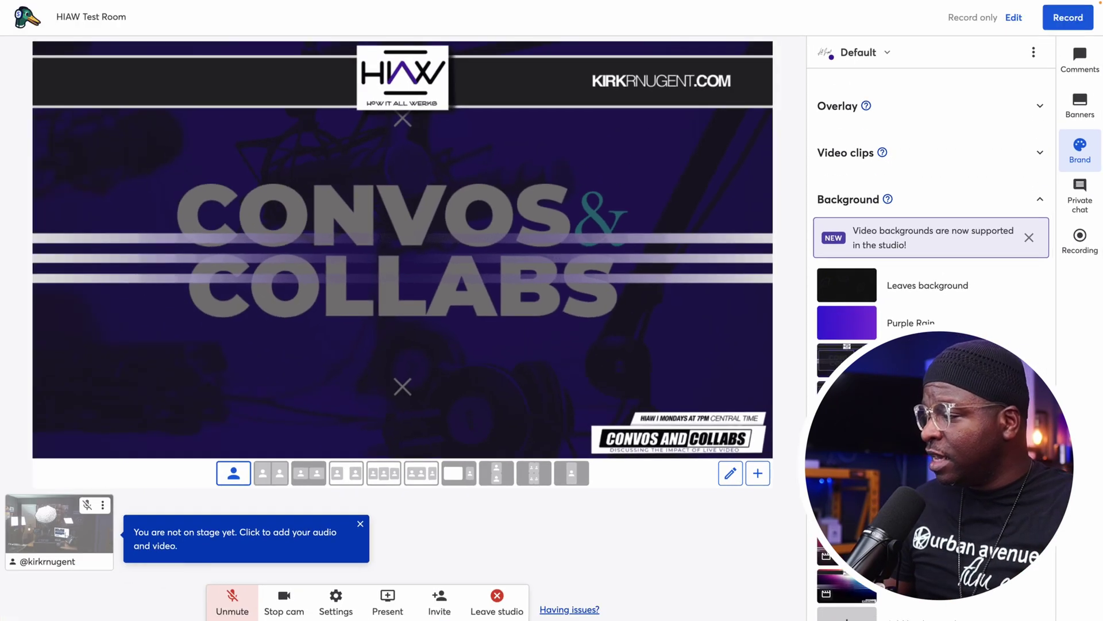
scroll(851, 452, up, 2)
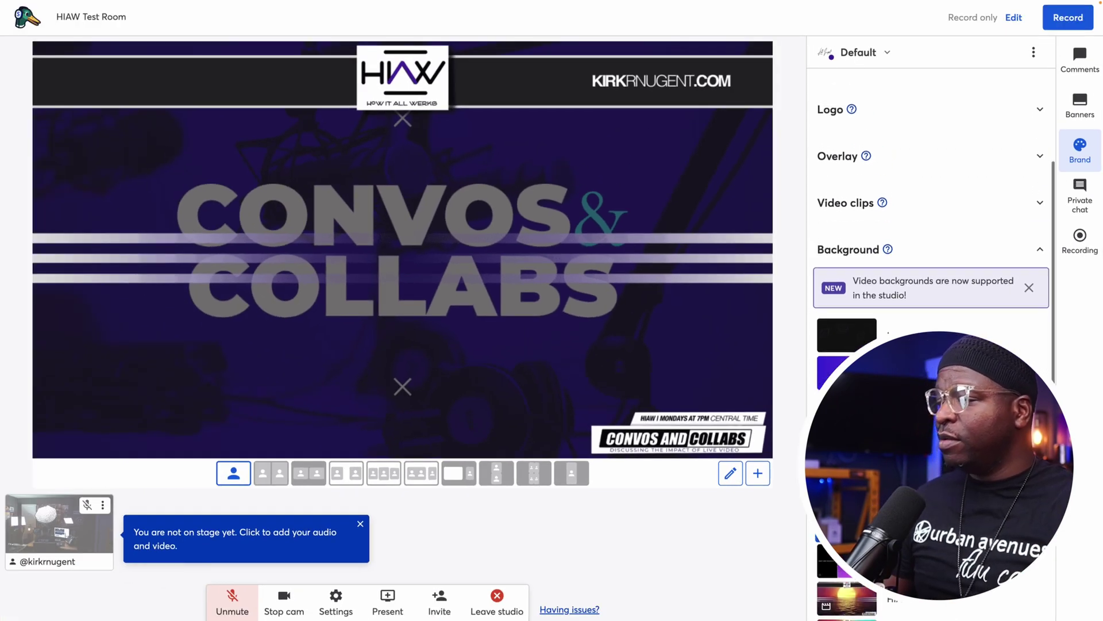
click(850, 451)
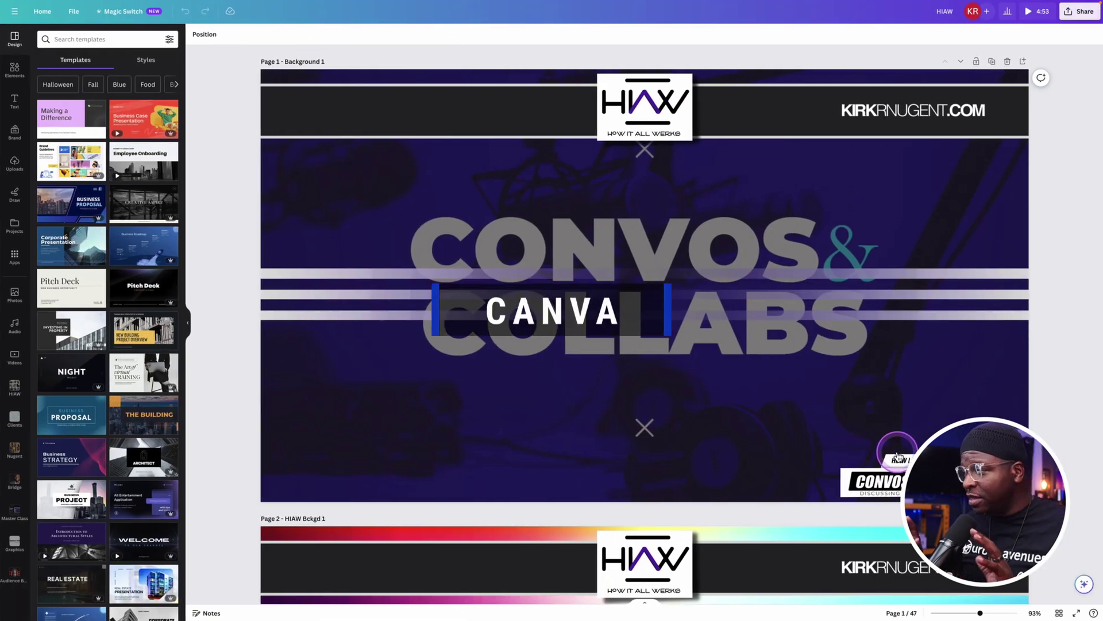
Switch to the HIAW design in Canva, try deleting the Convos & Collabs background image on page 1, and undo the deletion.
click(816, 374)
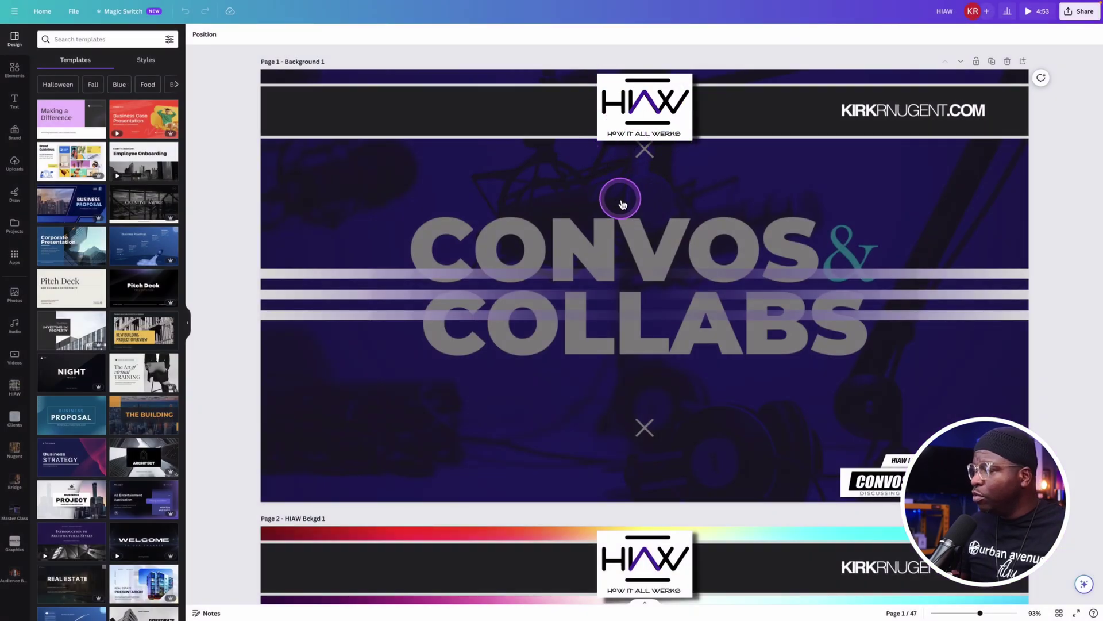
mouse_move(618, 195)
mouse_down()
mouse_move(592, 212)
mouse_move(610, 264)
mouse_move(606, 232)
mouse_move(580, 224)
mouse_move(592, 235)
mouse_move(622, 200)
mouse_up()
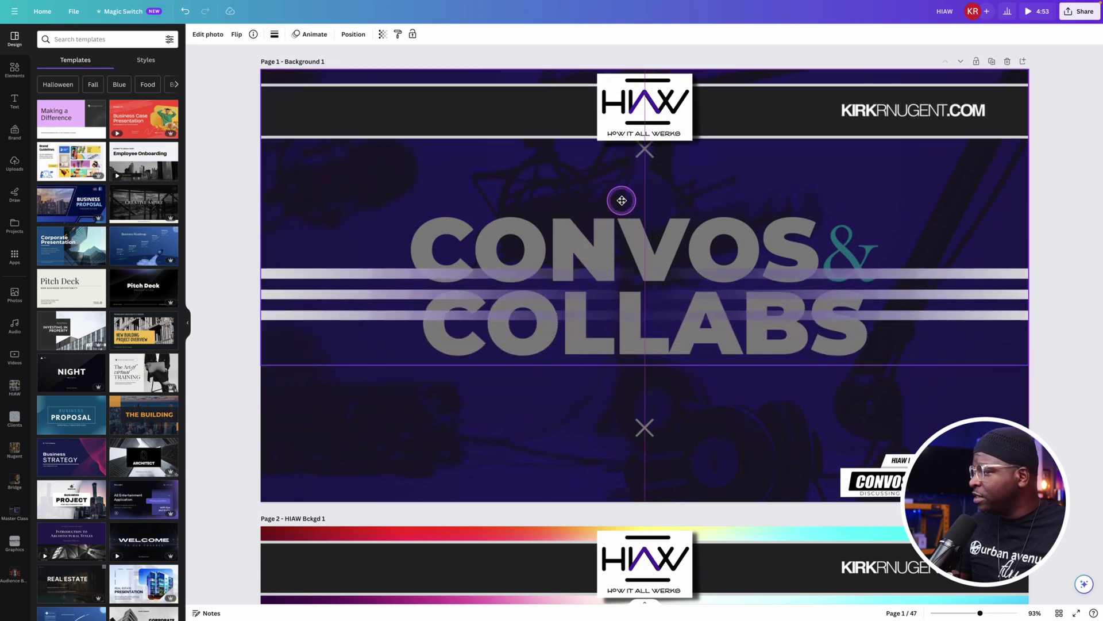
click(463, 424)
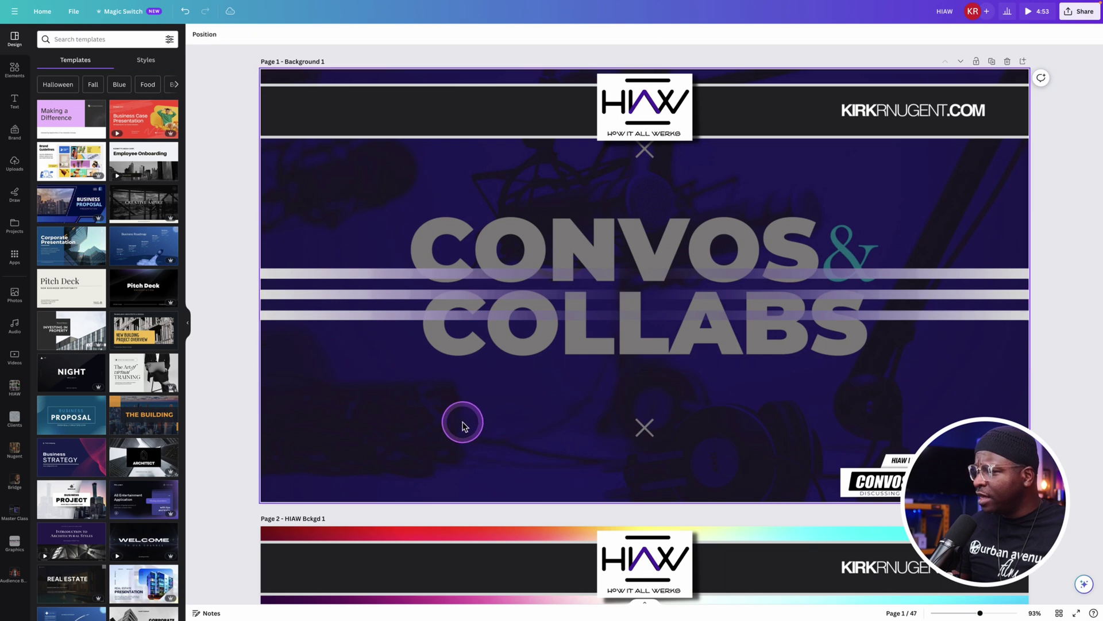
key(Delete)
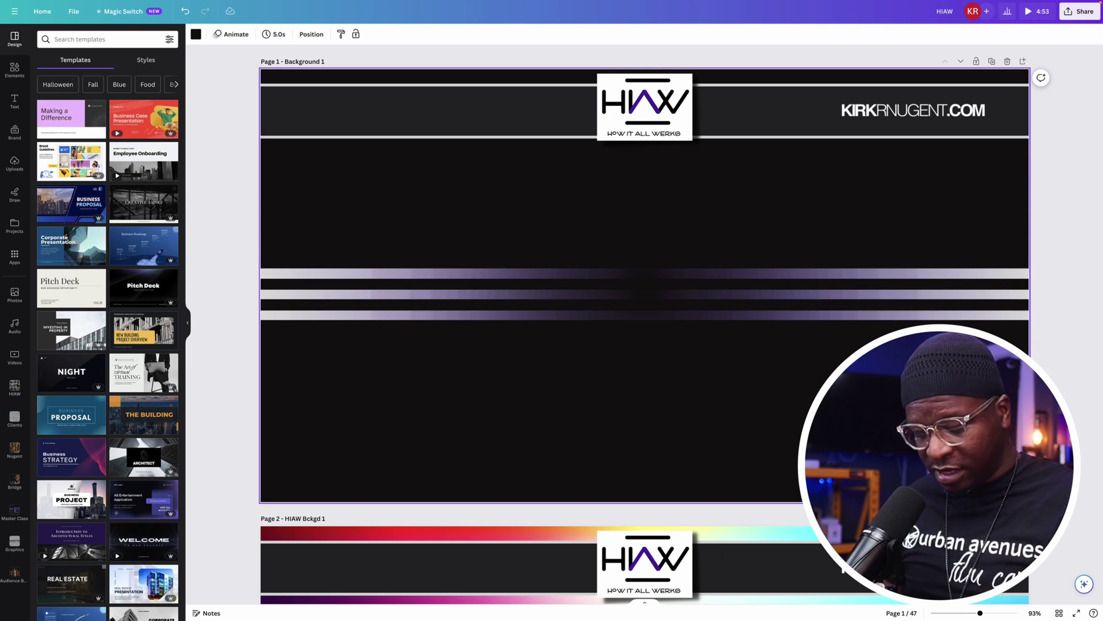
key(ctrl+z)
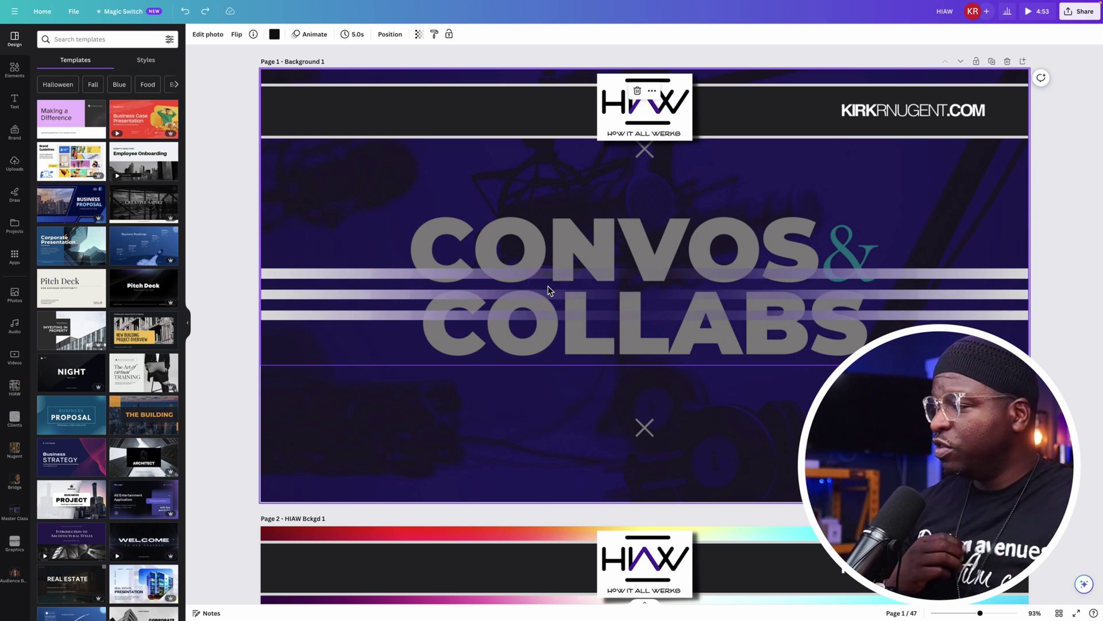
Compare the static background on page 1 with the video backgrounds on pages 2 and 3 of the design.
scroll(547, 287, down, 6)
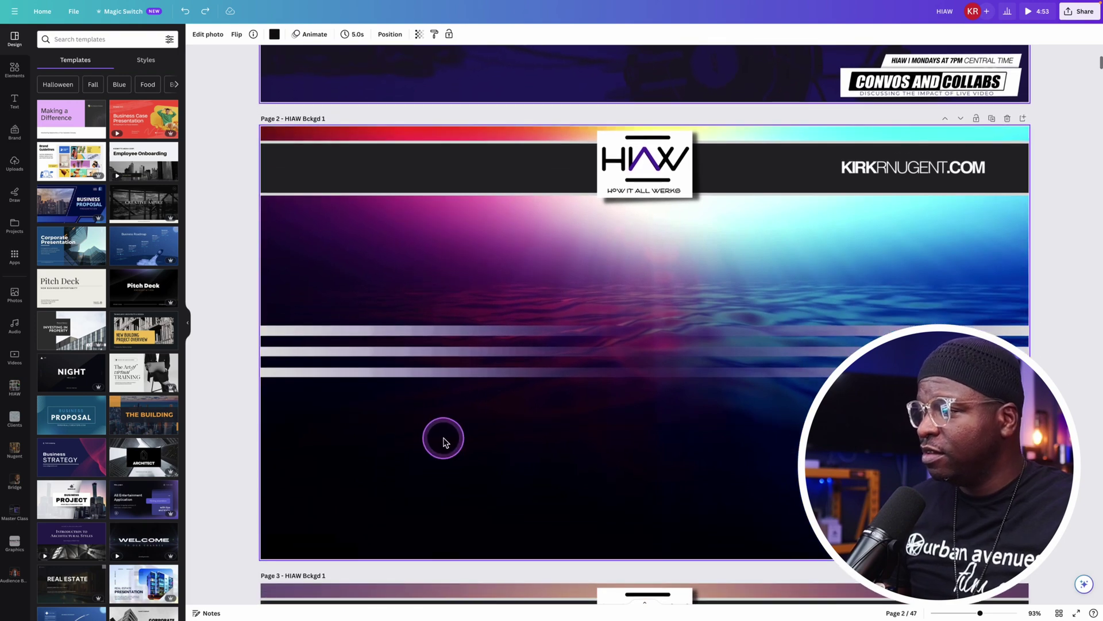
click(480, 353)
scroll(486, 356, down, 3)
scroll(486, 356, down, 4)
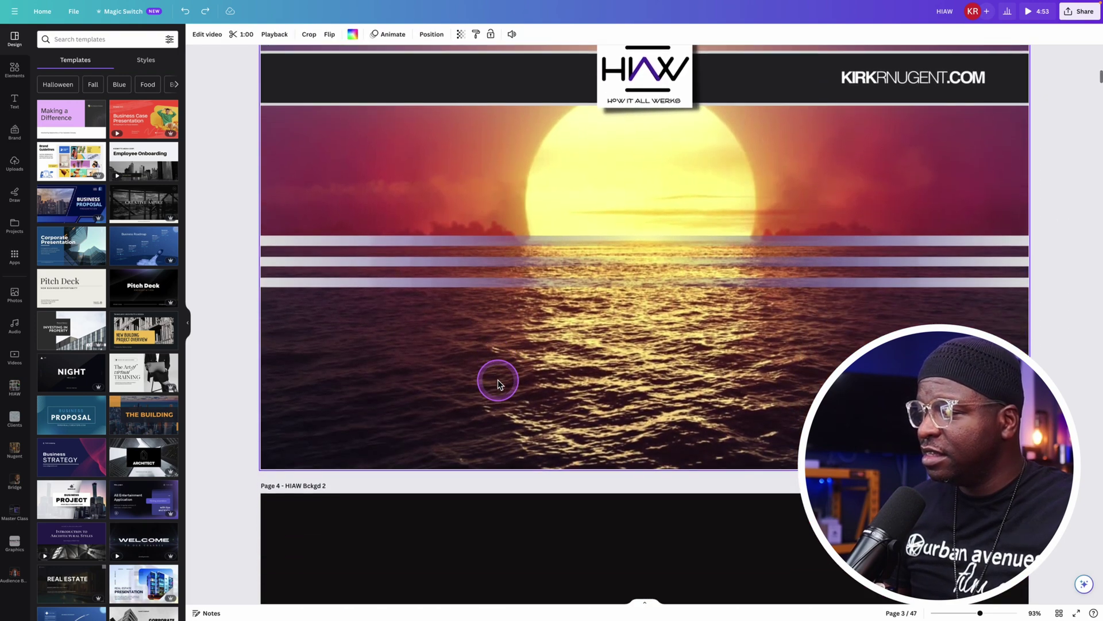
click(548, 359)
scroll(548, 359, up, 9)
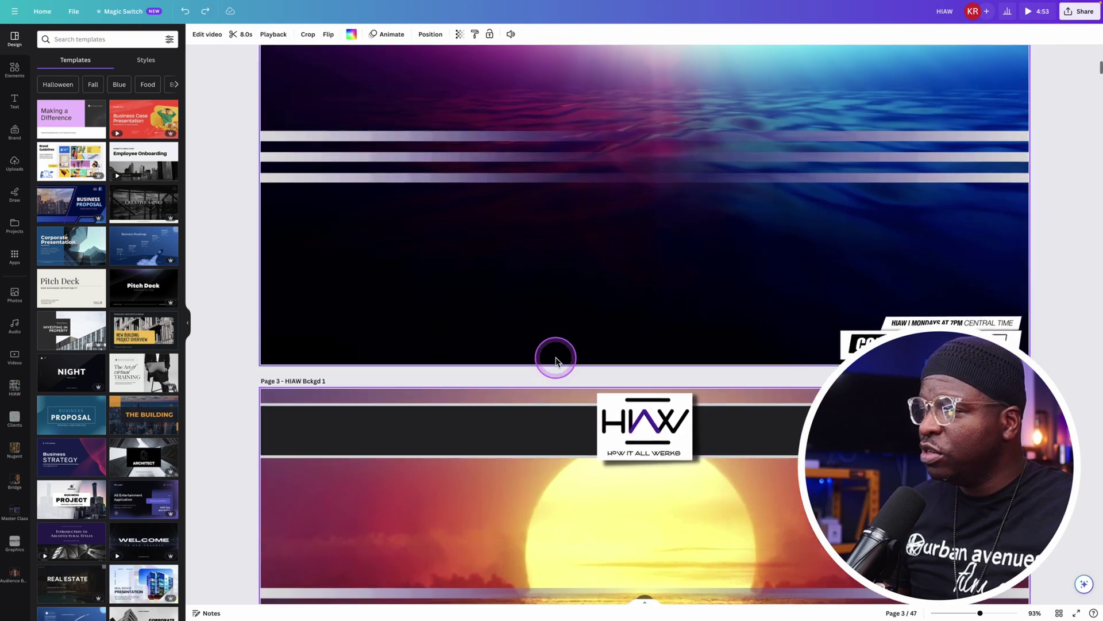
scroll(555, 360, up, 4)
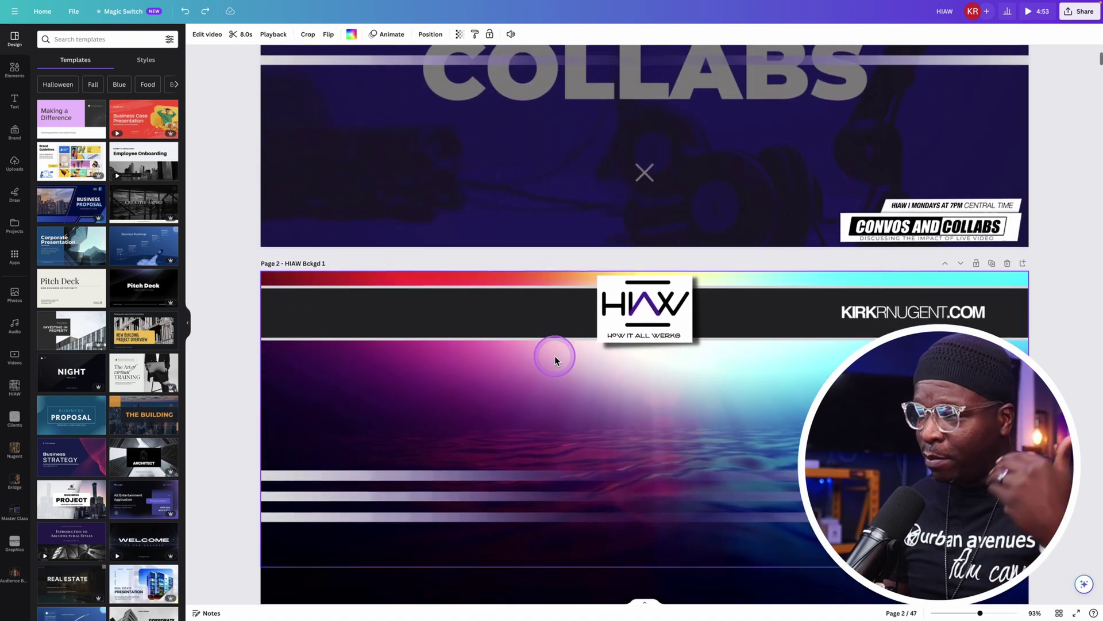
scroll(560, 356, down, 4)
scroll(560, 352, up, 6)
scroll(569, 333, up, 2)
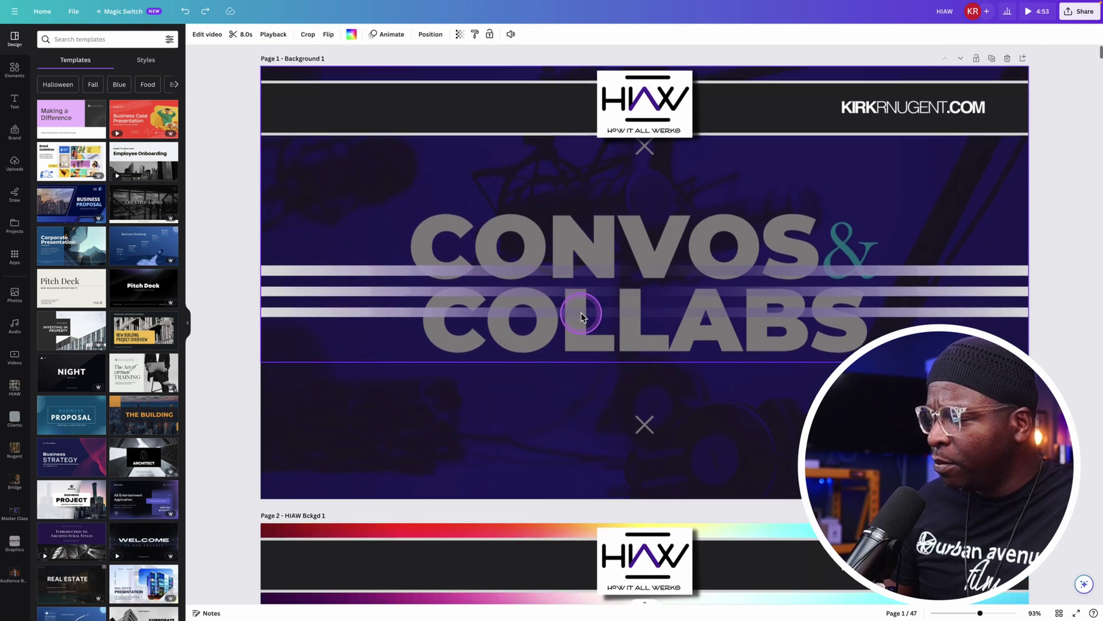
scroll(580, 319, down, 6)
scroll(577, 327, down, 1)
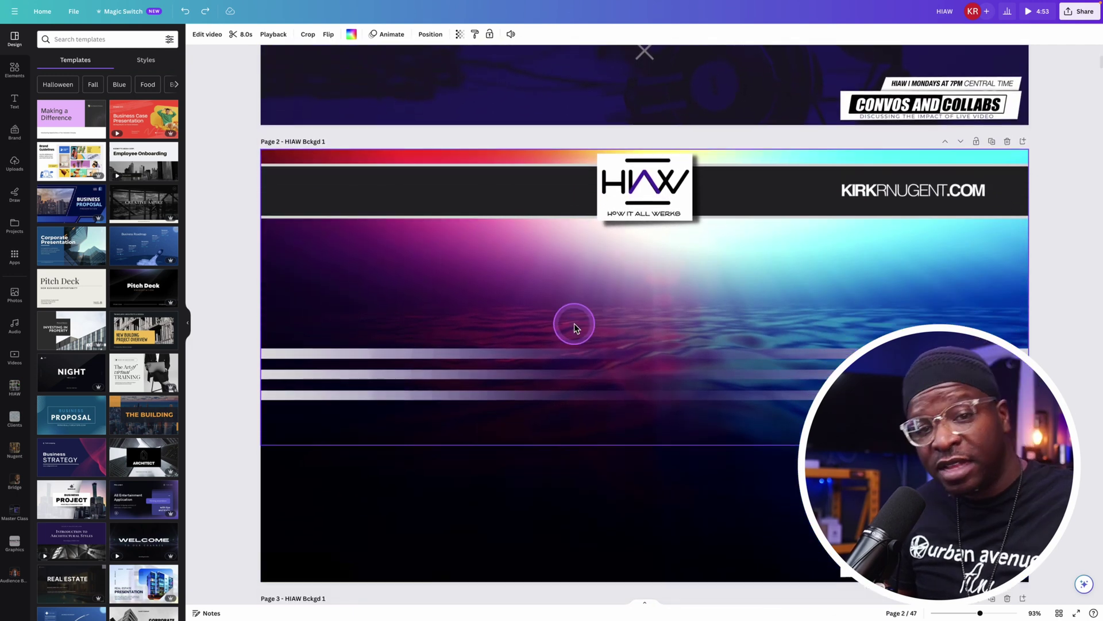
Play the background videos on page 2 and page 3 to preview their motion.
click(676, 336)
scroll(675, 335, down, 2)
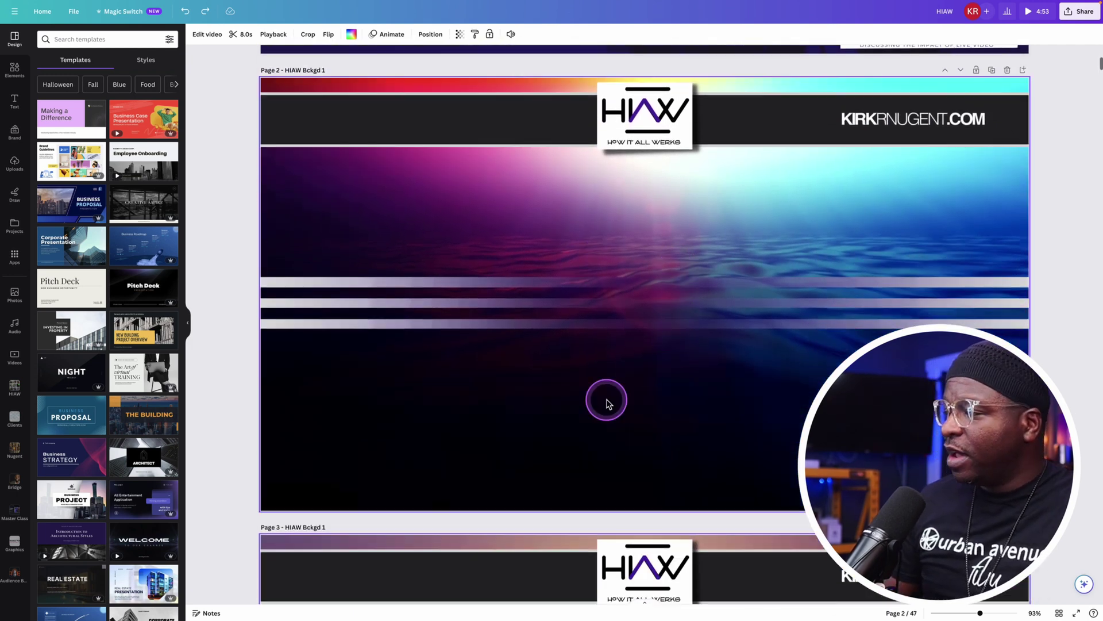
click(645, 294)
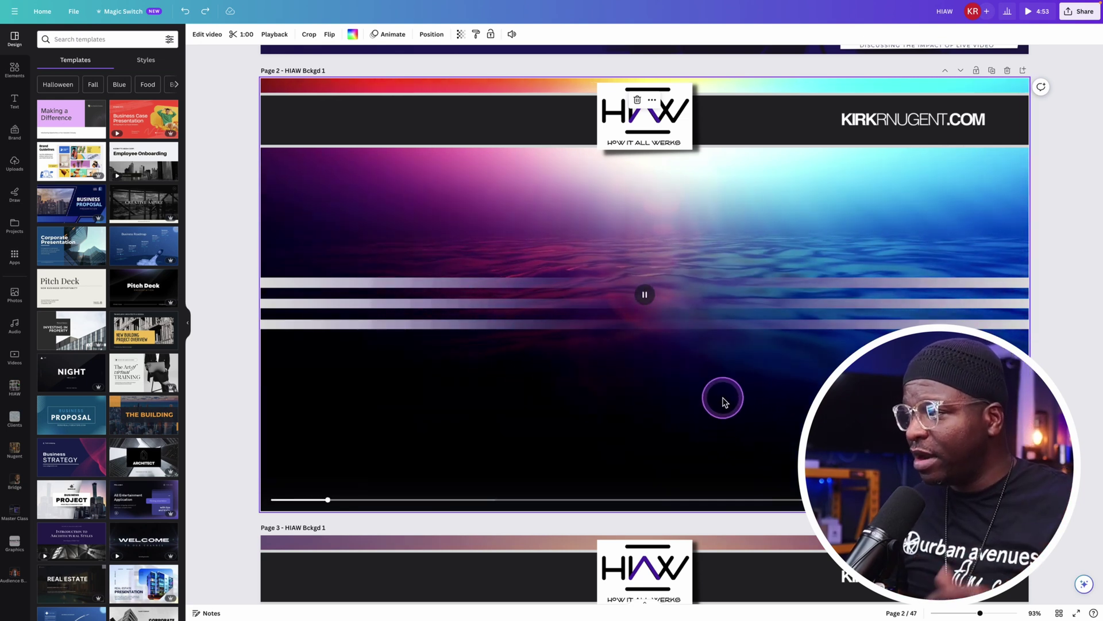
scroll(679, 308, down, 1)
scroll(678, 352, down, 8)
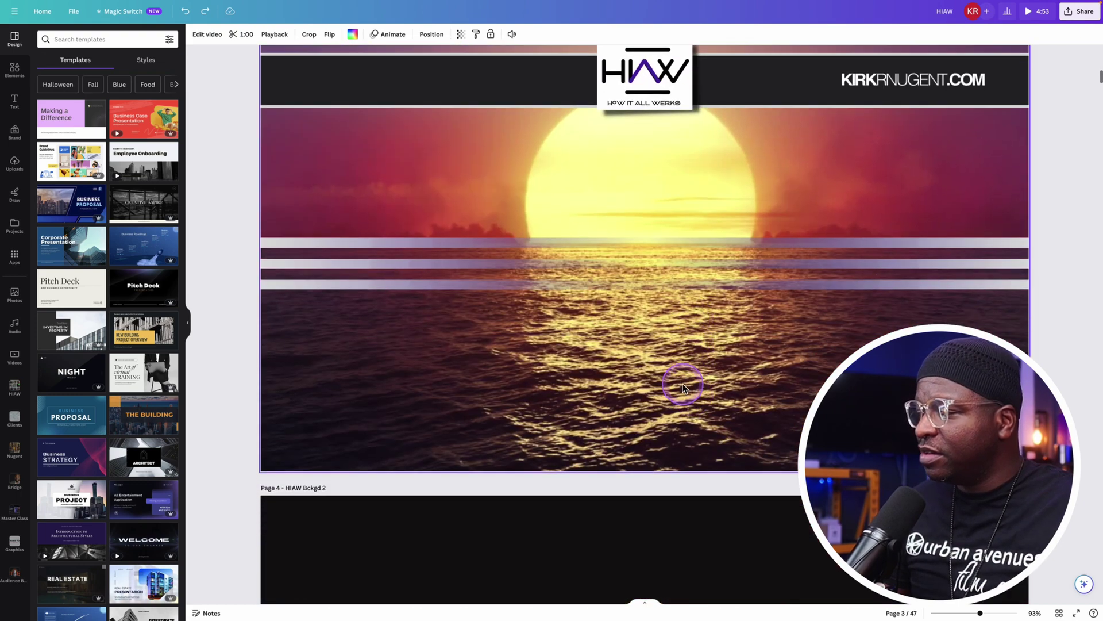
click(670, 284)
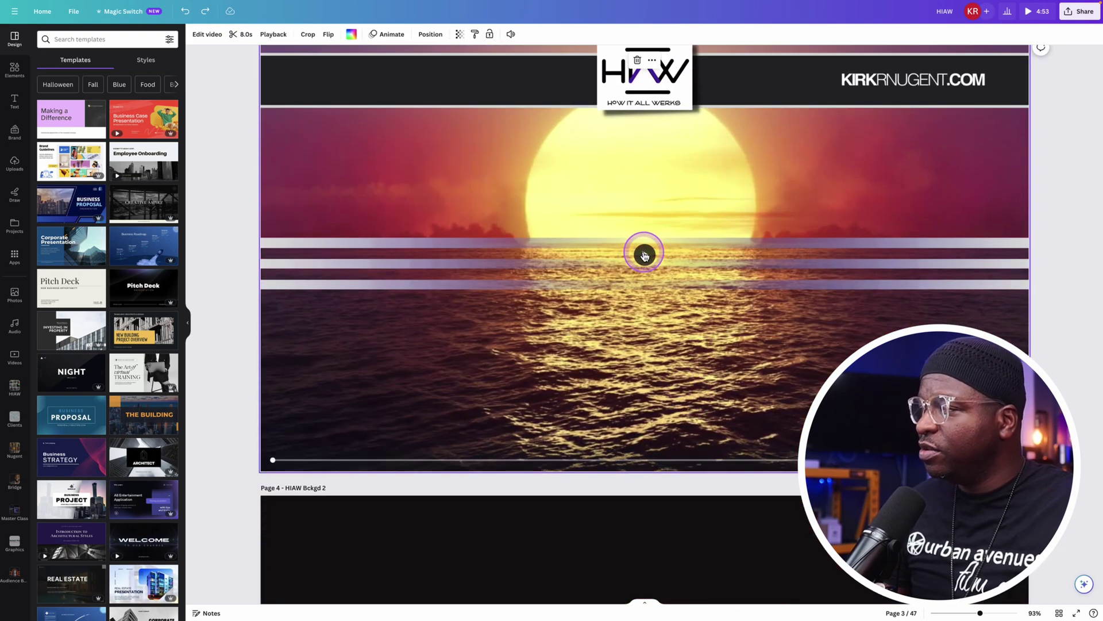
click(644, 255)
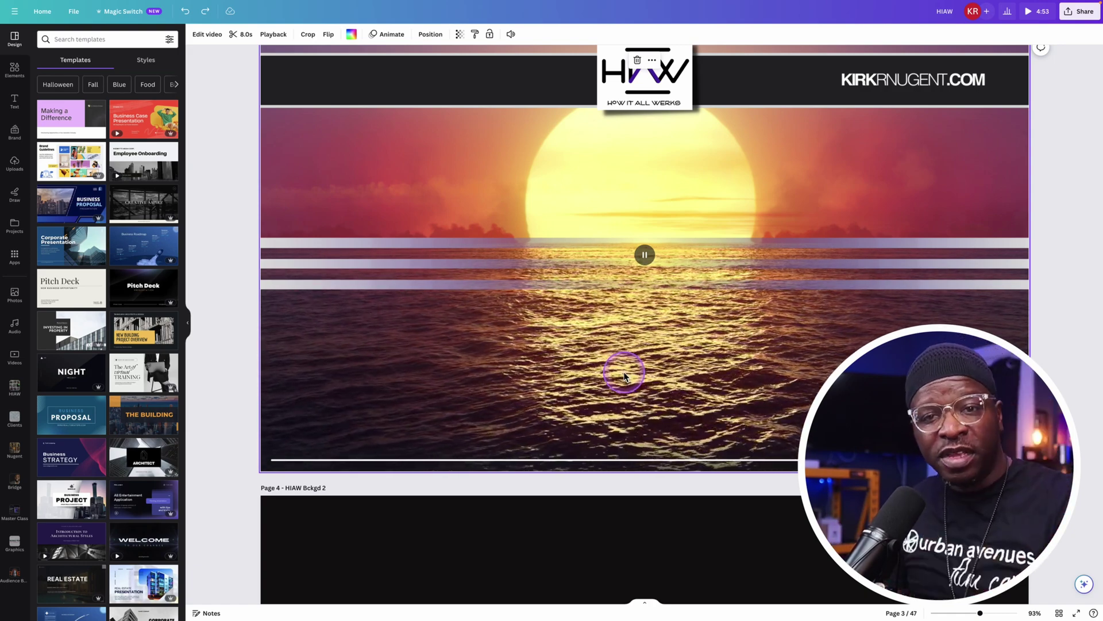
Return to page 2 and open the design's download options, checking the MP4 Video file type and 1080p (HD) quality.
scroll(622, 372, up, 7)
scroll(620, 371, up, 2)
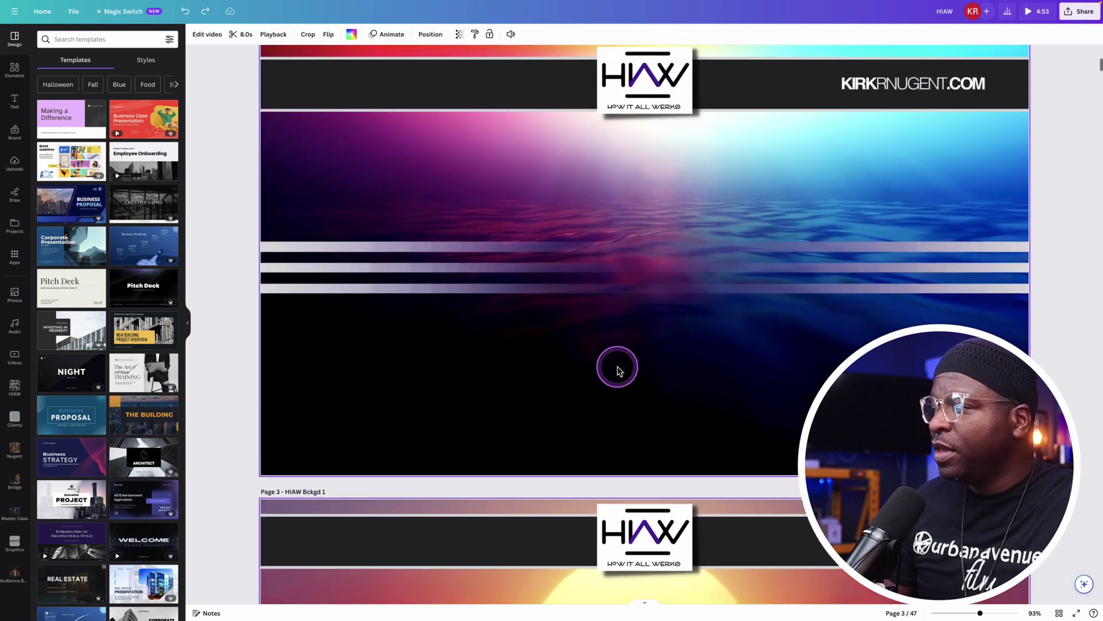
scroll(644, 368, up, 2)
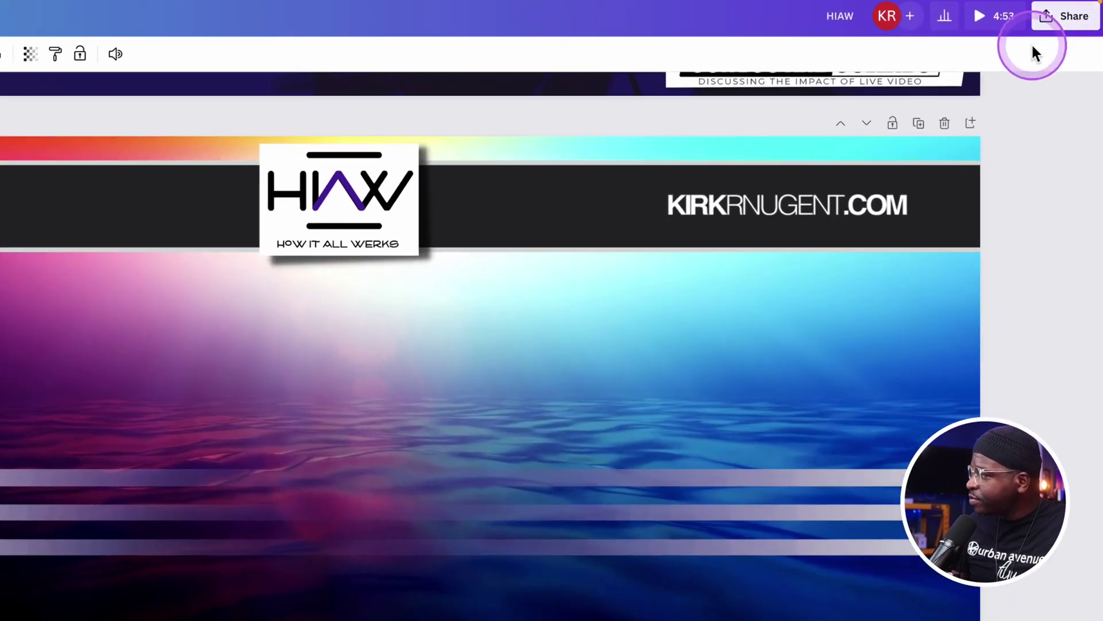
click(1056, 19)
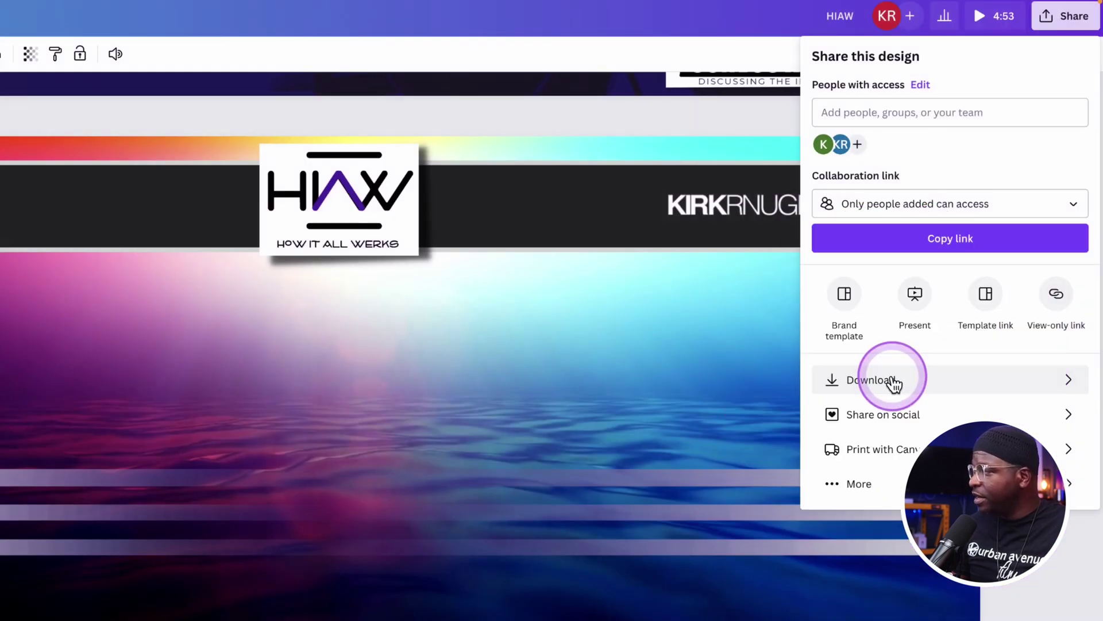
click(892, 381)
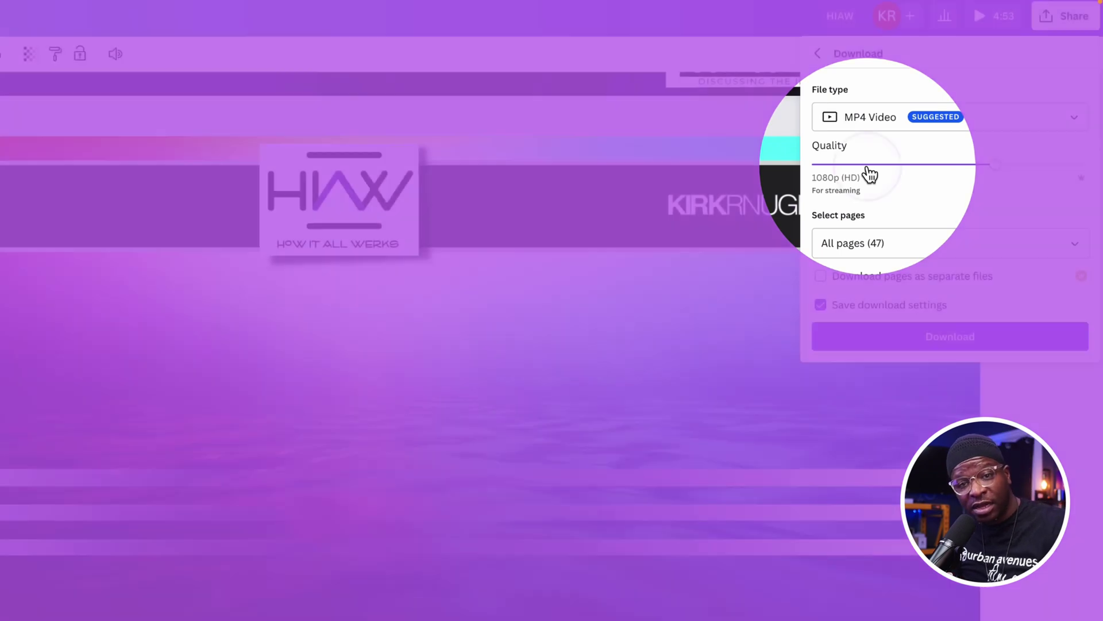
click(867, 167)
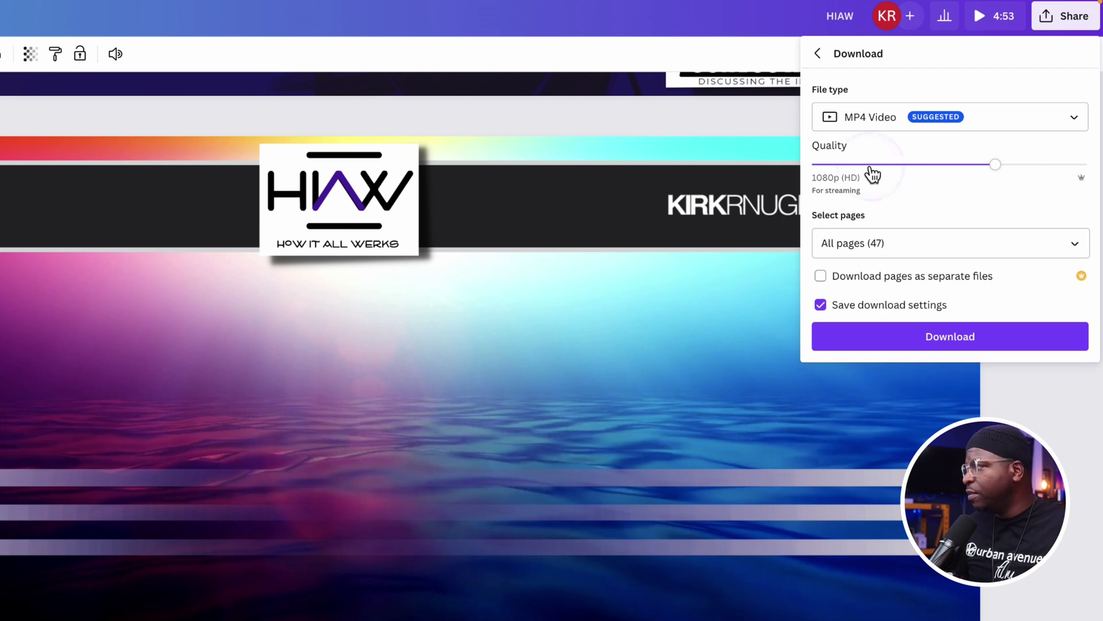
click(955, 137)
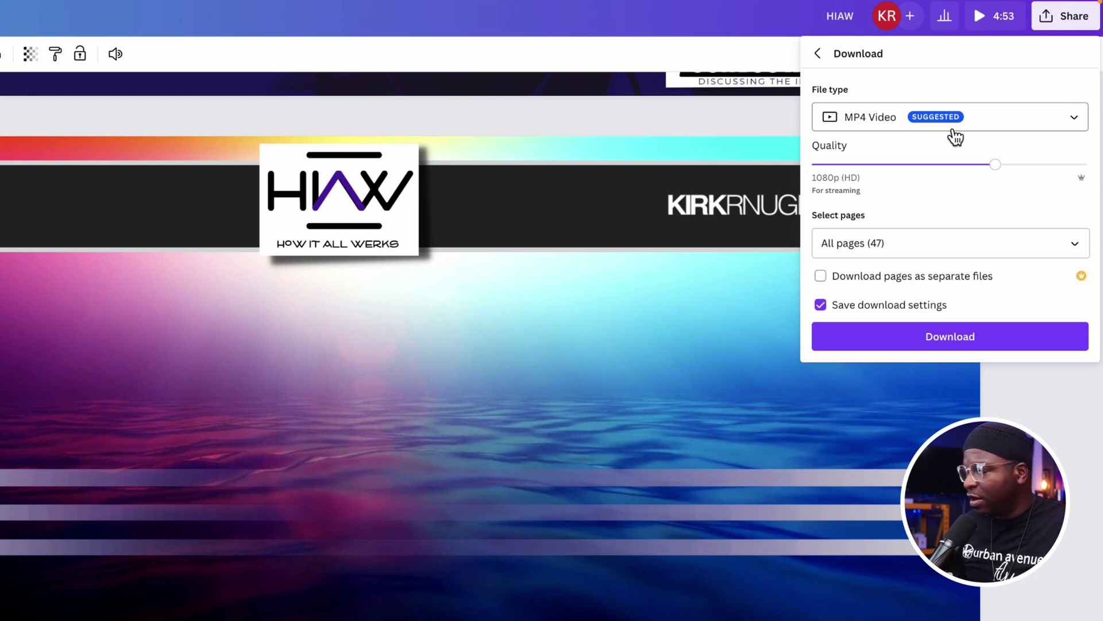
click(953, 131)
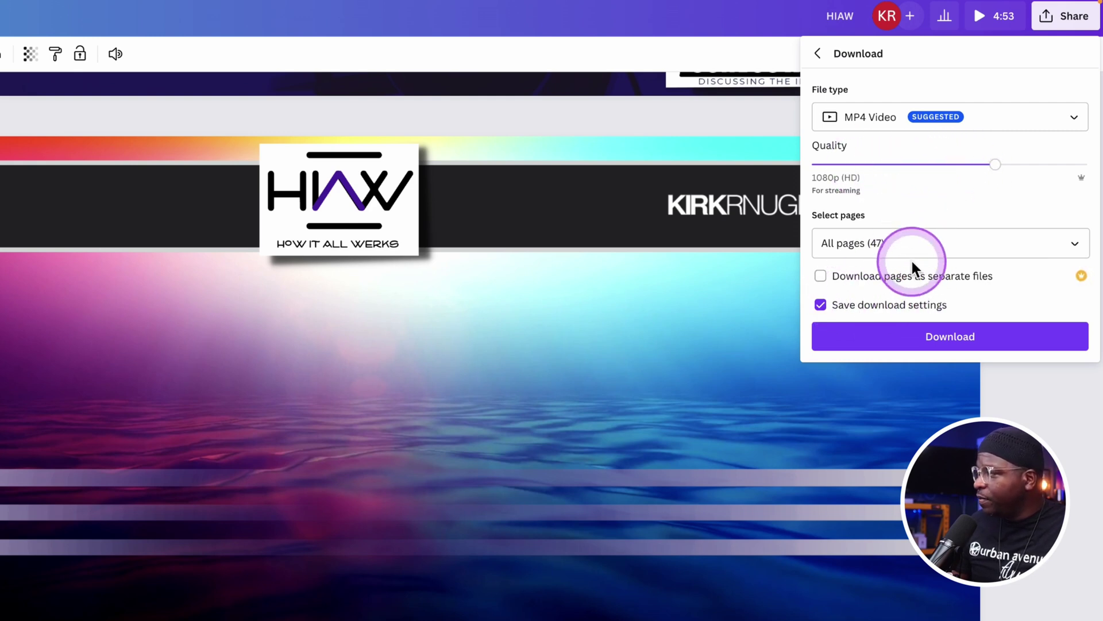
Clear the all-pages selection and limit the download to Page 2 – HIAW Bckgd 1.
click(911, 243)
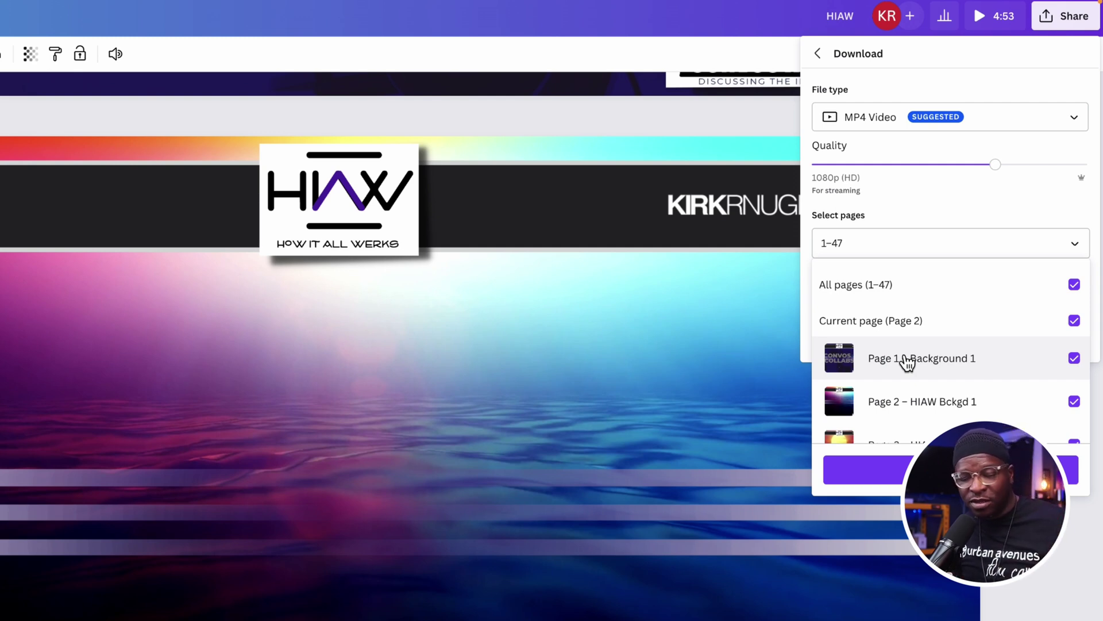
click(904, 299)
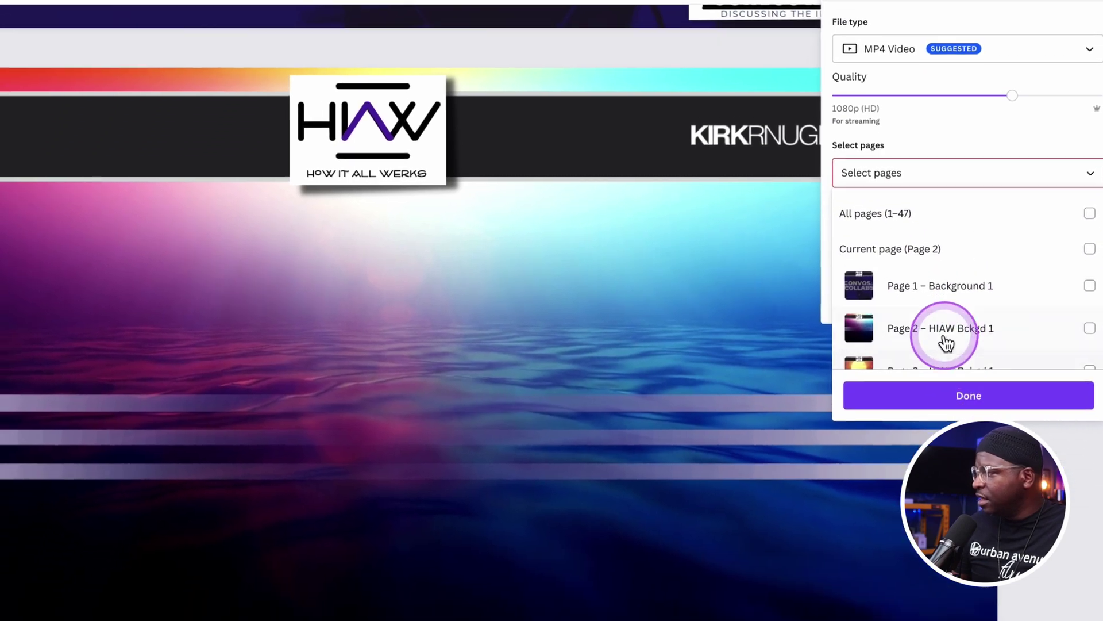
click(946, 343)
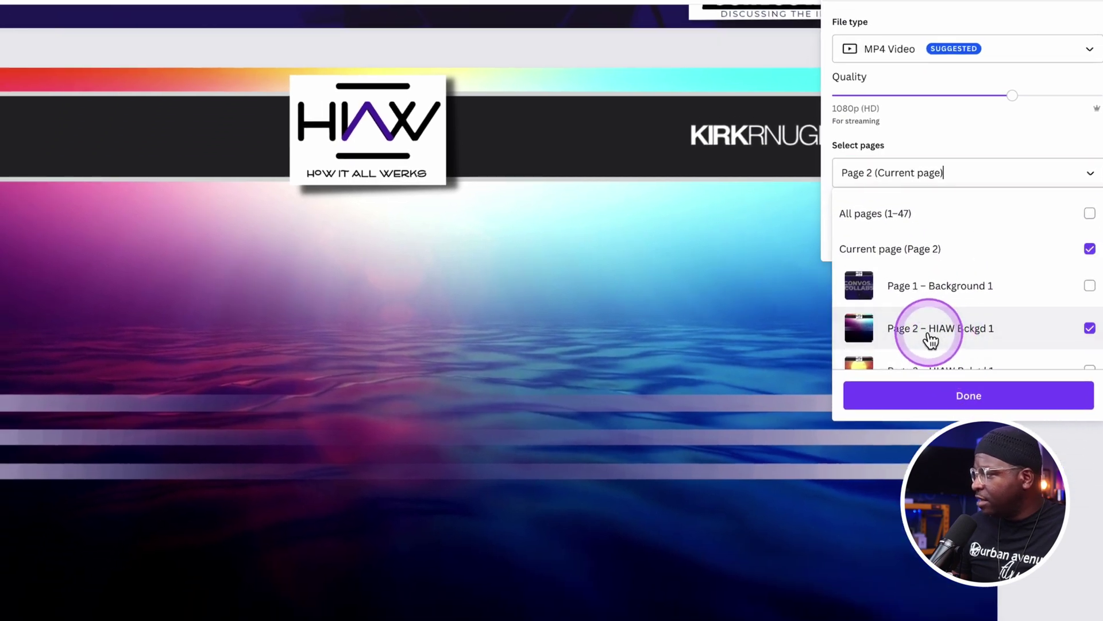
click(970, 402)
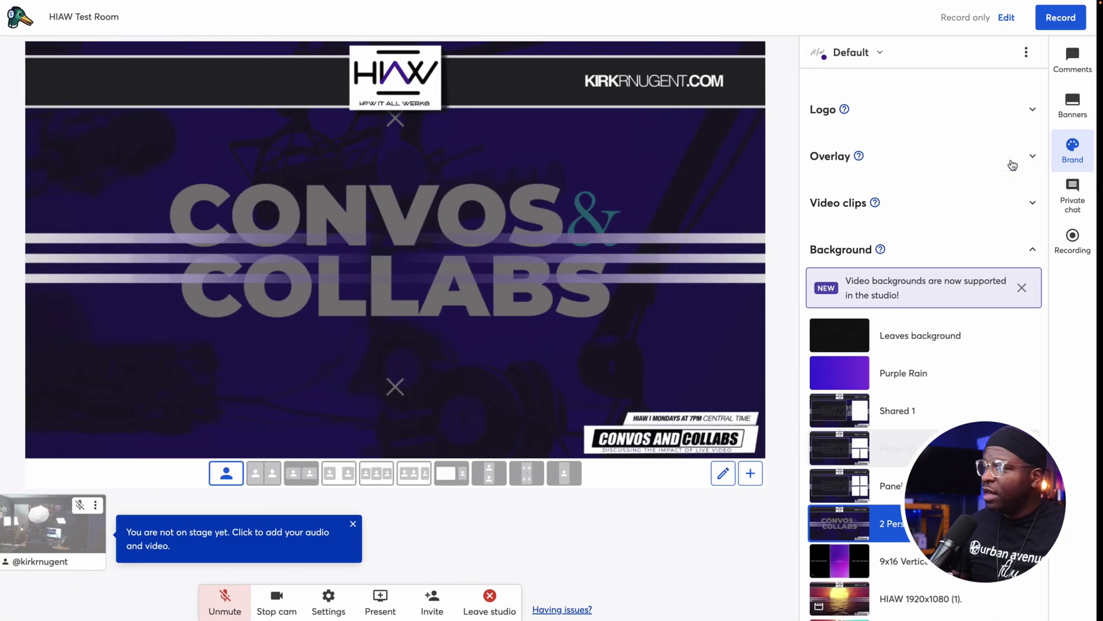
Start adding a new background in the studio's brand settings and open the file chooser for the upload.
click(854, 425)
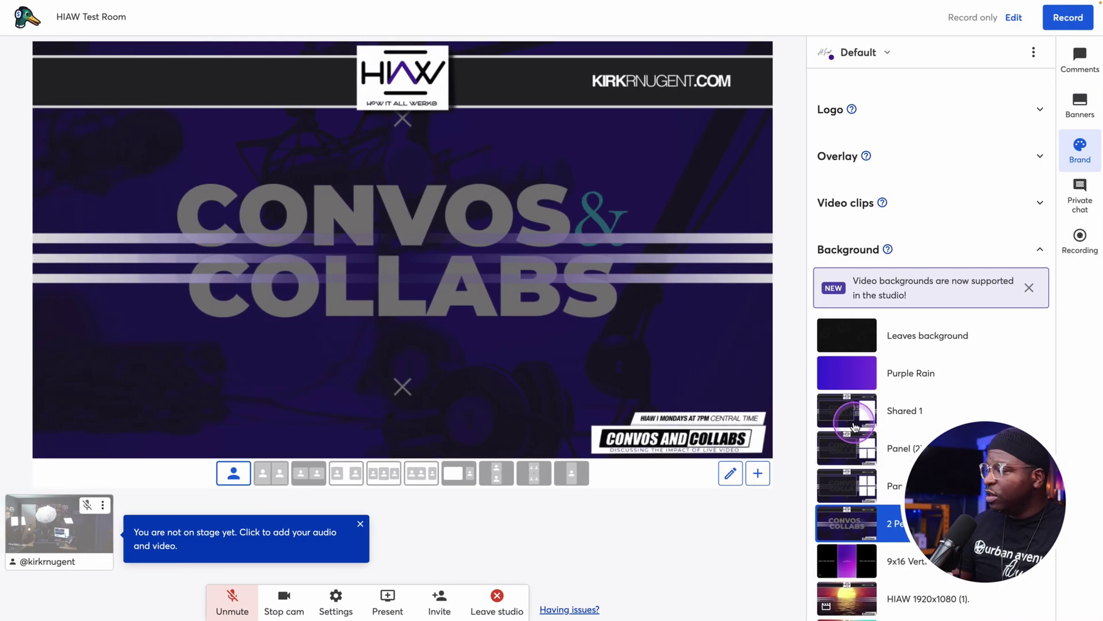
scroll(899, 439, down, 5)
click(908, 426)
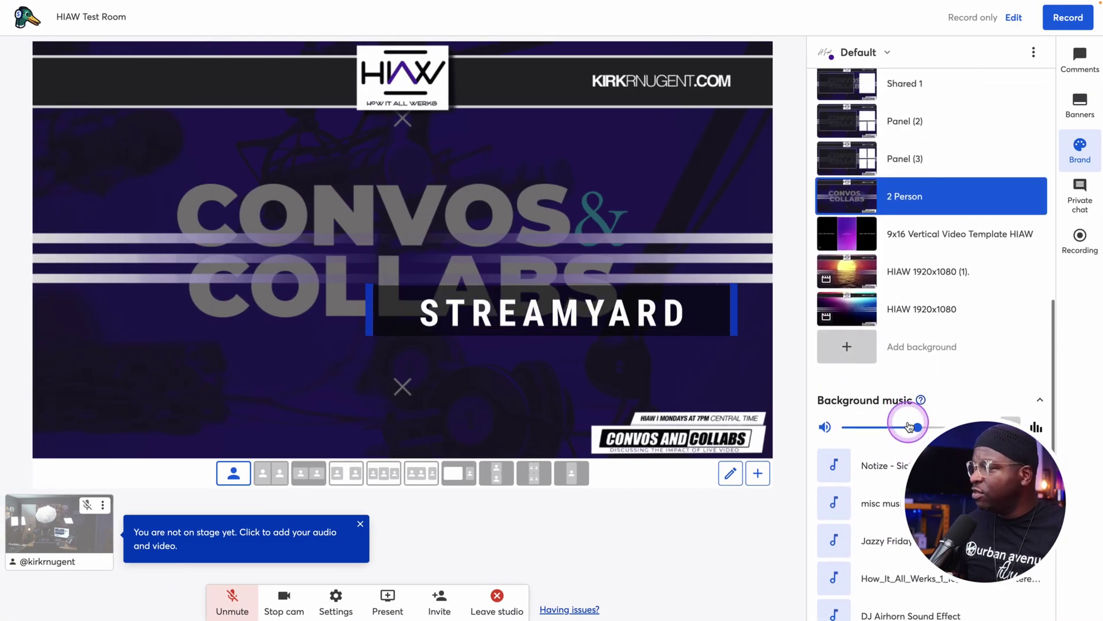
click(890, 282)
click(848, 350)
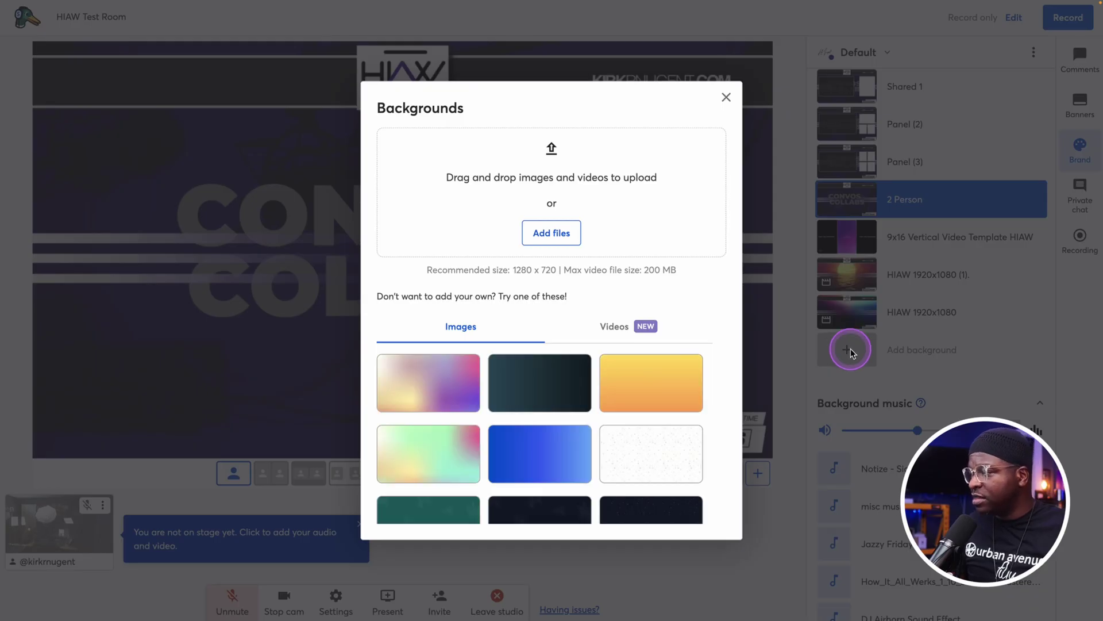
click(551, 232)
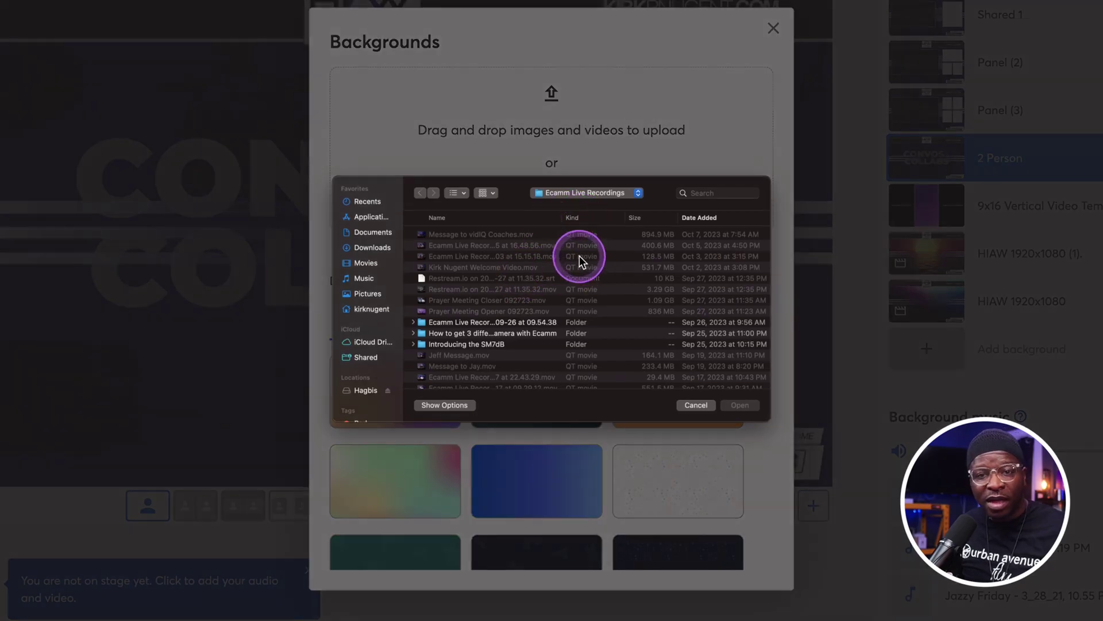
Preview HIAW.mp4 from the Downloads folder, and close the file chooser and the Backgrounds dialog without uploading.
click(365, 247)
click(472, 236)
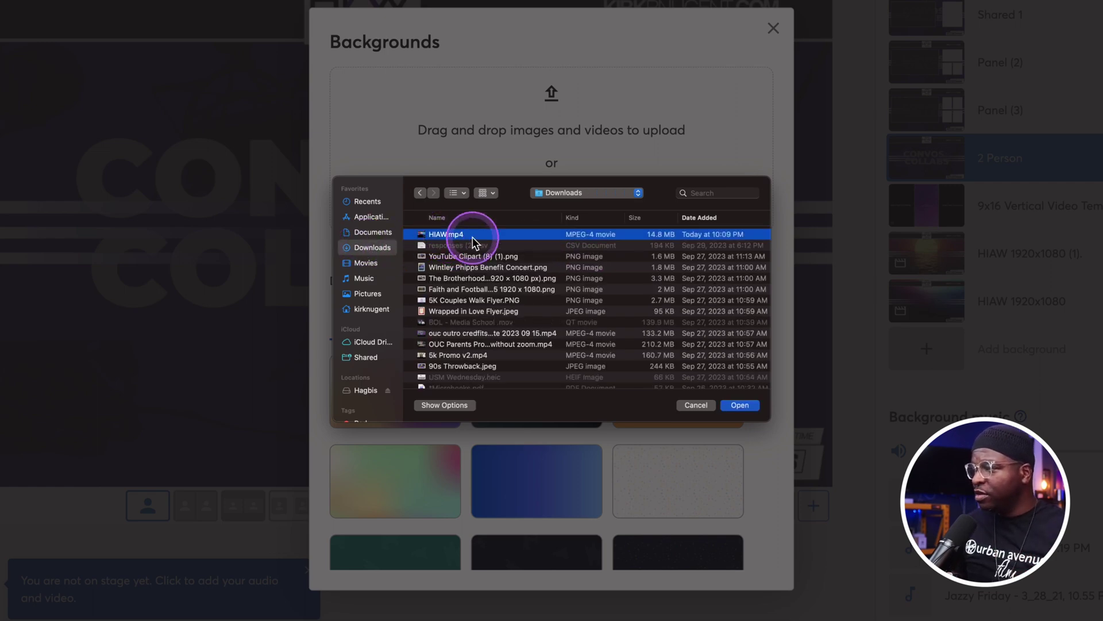
key(space)
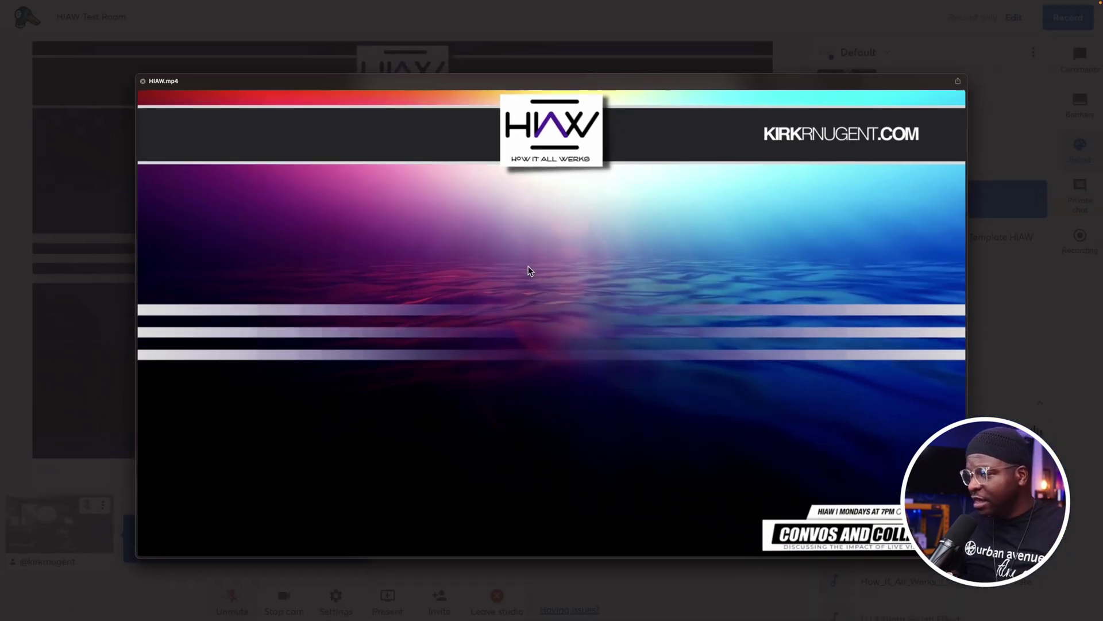
key(space)
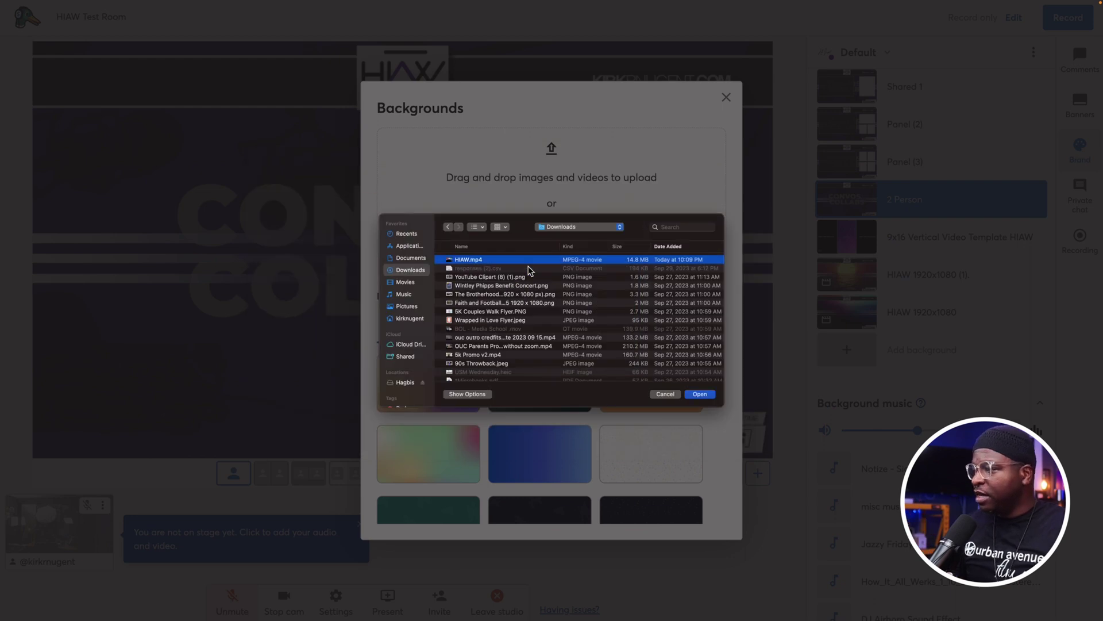
click(665, 394)
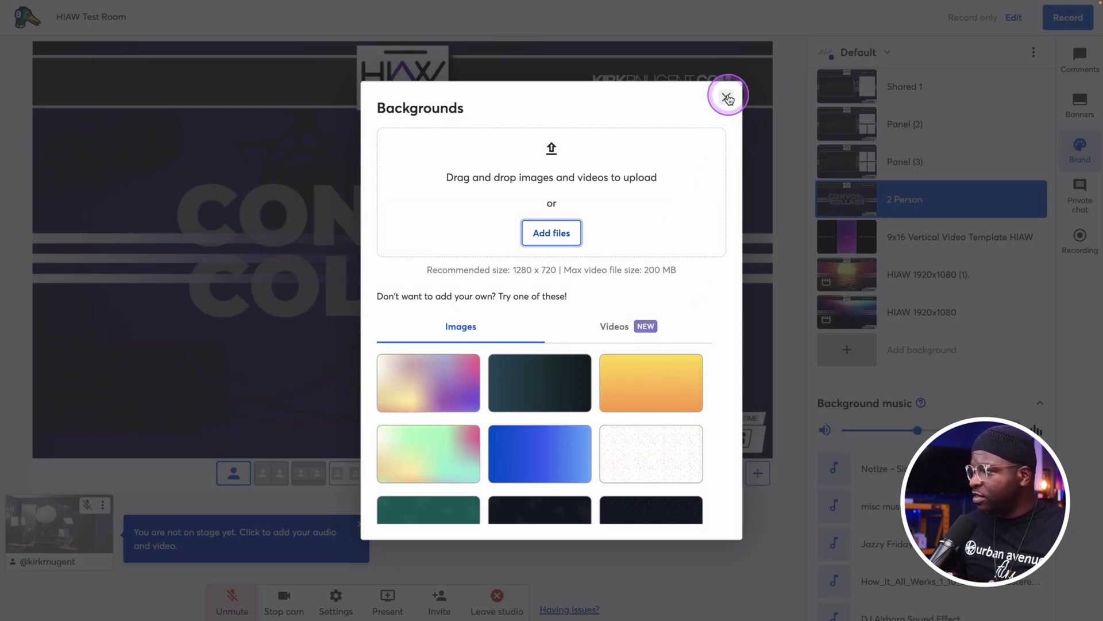
click(727, 99)
Switch to the Canva design and duplicate page 1, Background 1.
key(ctrl+Right)
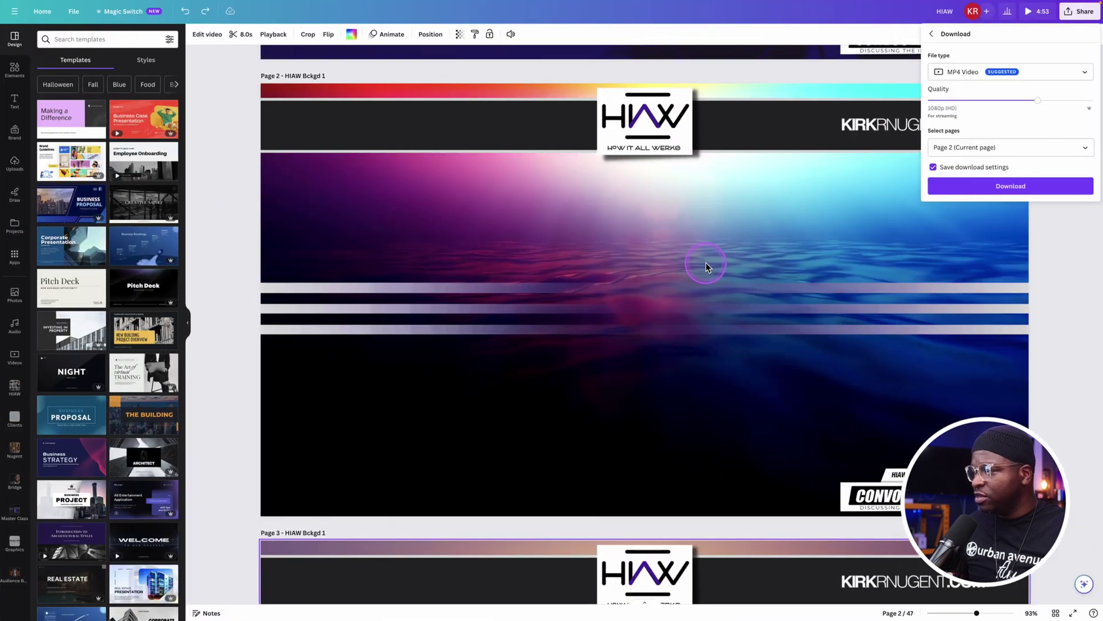
scroll(706, 262, down, 3)
scroll(707, 261, up, 10)
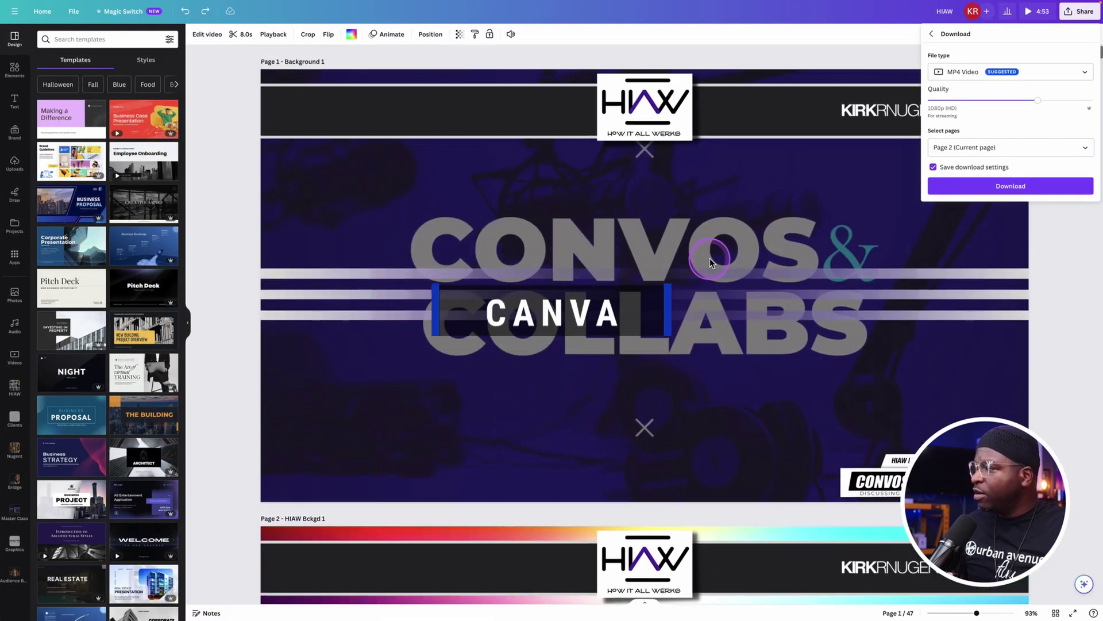
click(1069, 259)
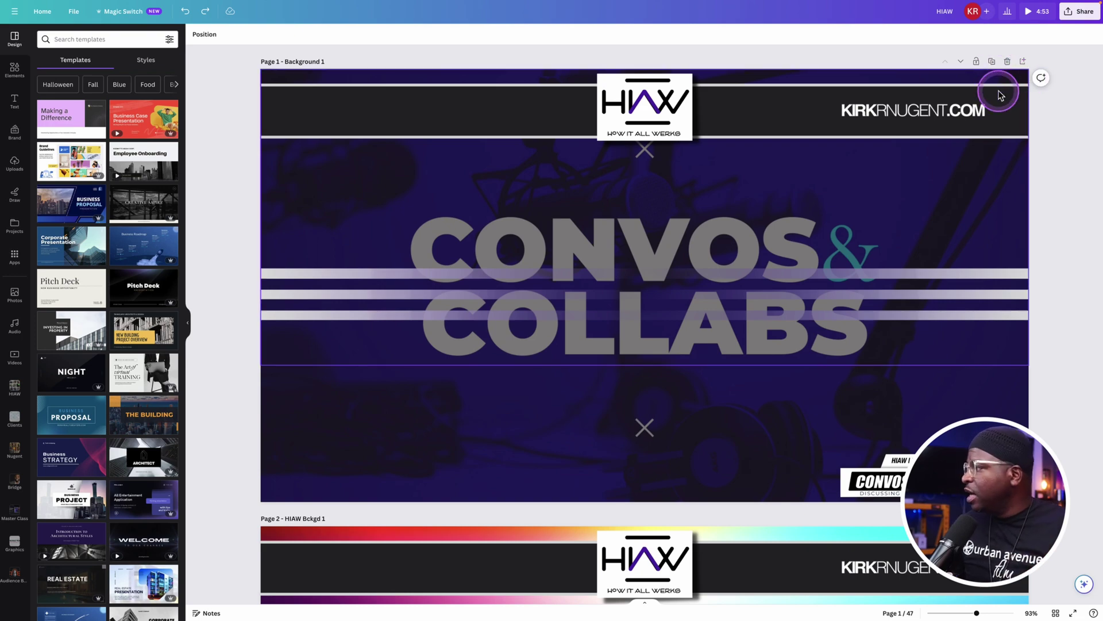
click(992, 62)
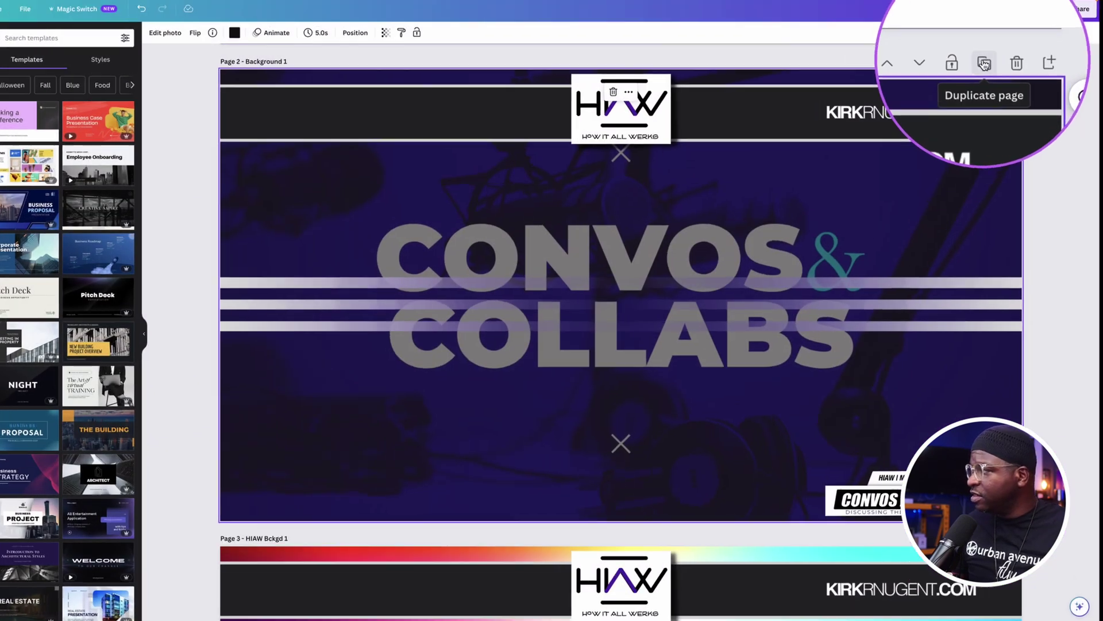
Delete the Convos & Collabs background photo from the duplicated page 2, keeping the logo, banner and stripe graphics.
scroll(892, 184, down, 3)
scroll(871, 183, up, 3)
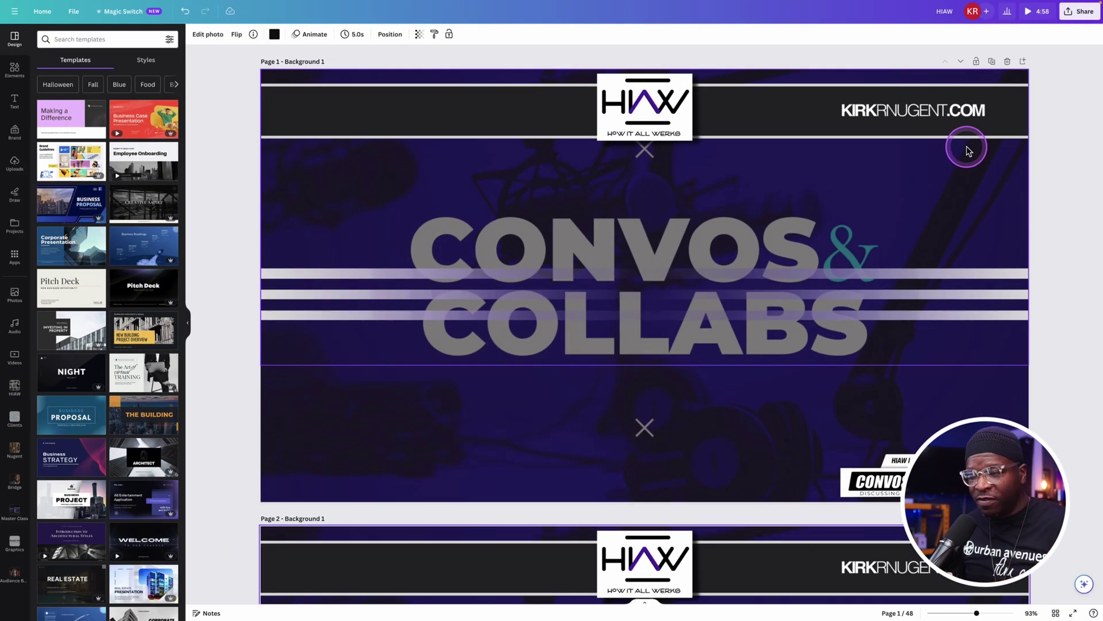
scroll(871, 188, down, 5)
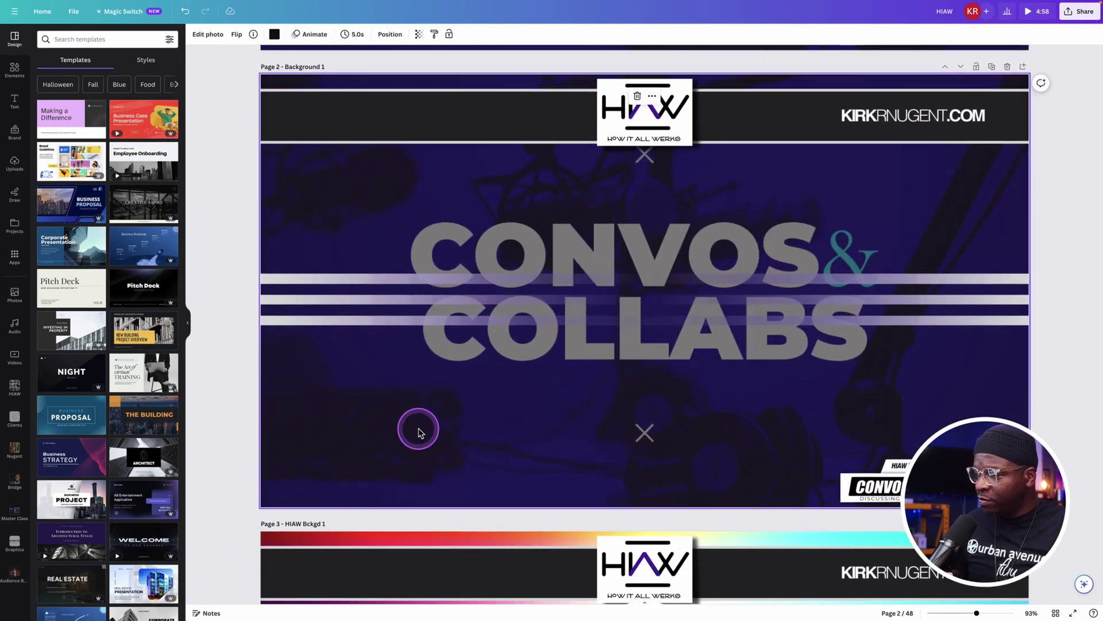
key(Delete)
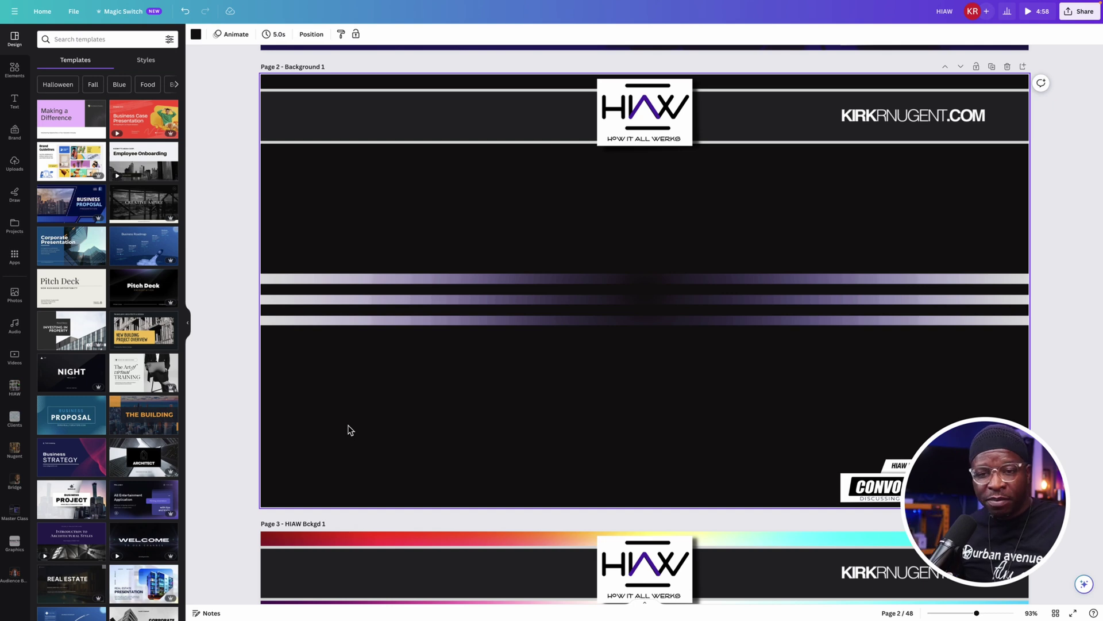
click(347, 424)
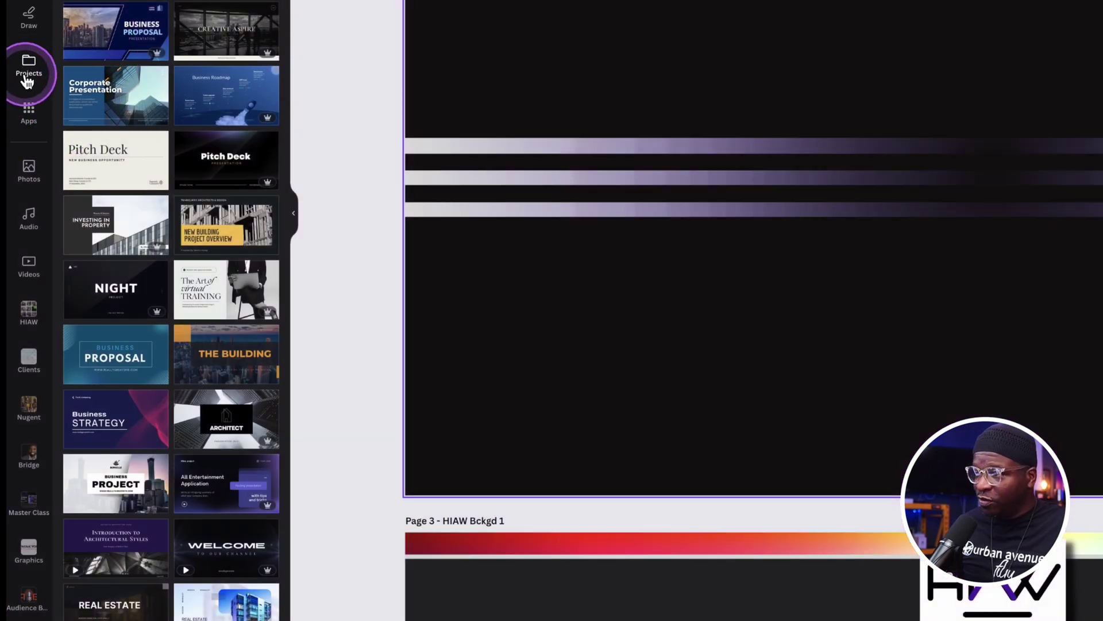
Search the video library for "nature loop".
click(28, 265)
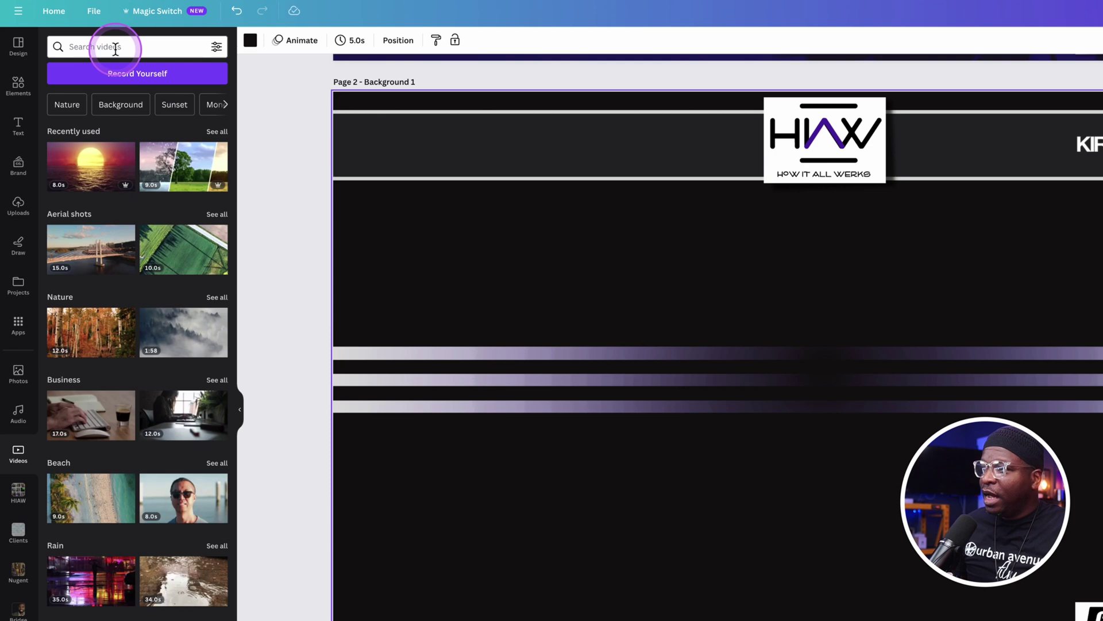
click(130, 47)
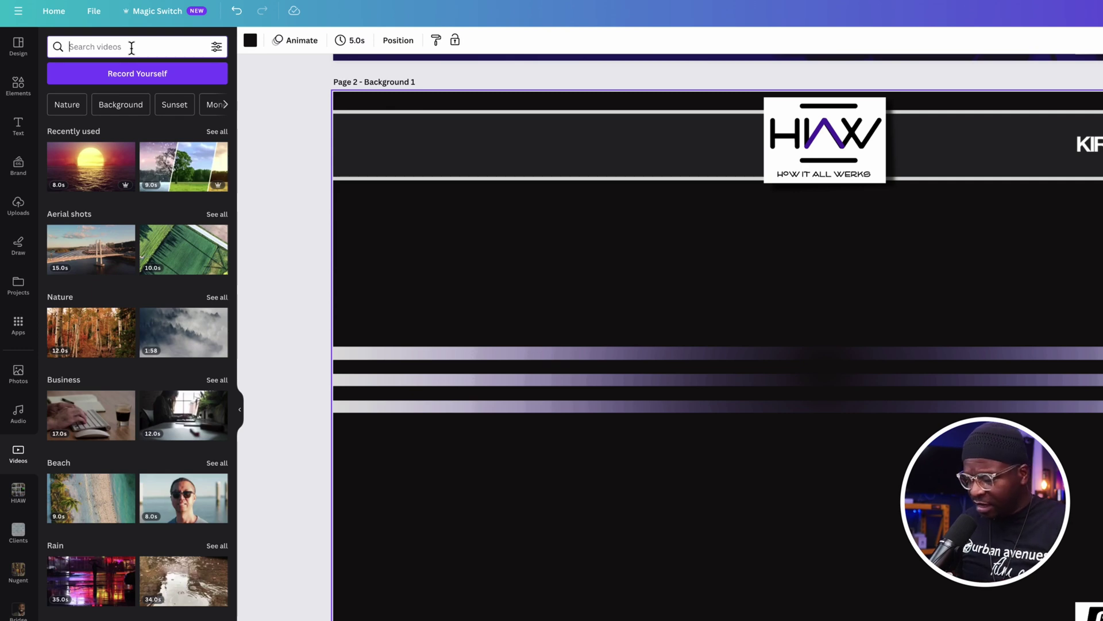
text(nat)
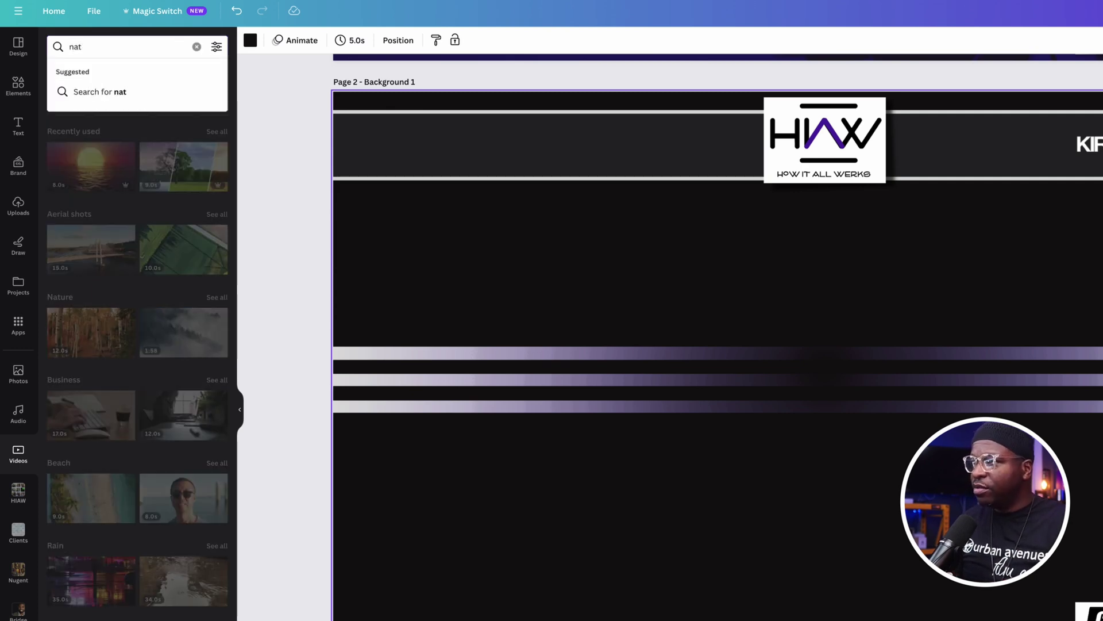
text(ireure)
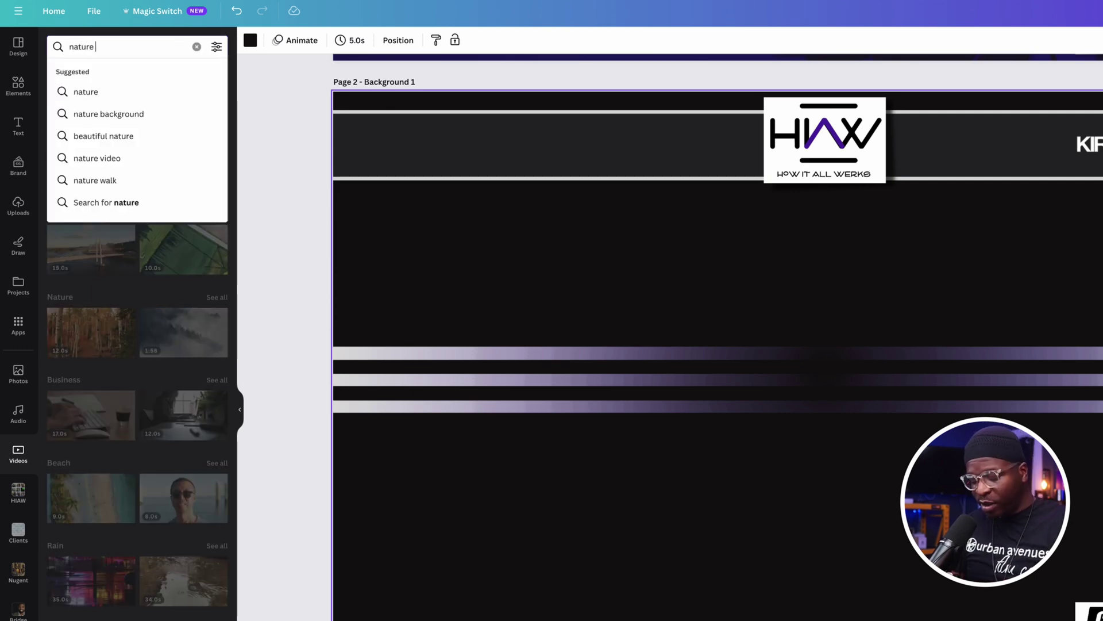
text( loop)
key(Return)
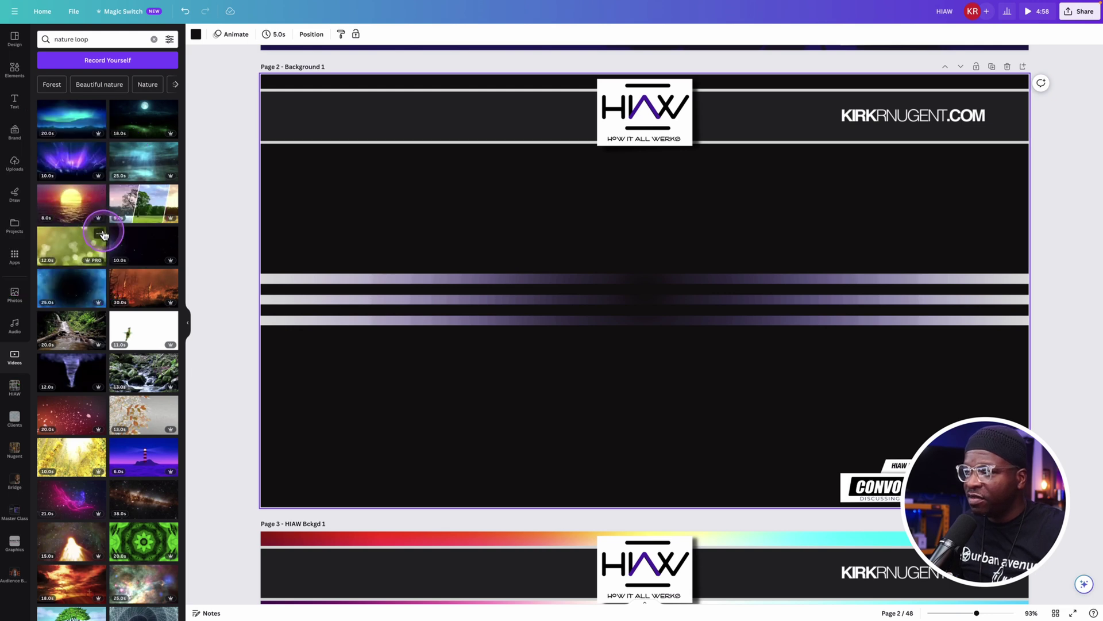
Browse the nature loop videos and place the 11.0s clip of a tree under a night sky on page 2.
scroll(107, 238, down, 5)
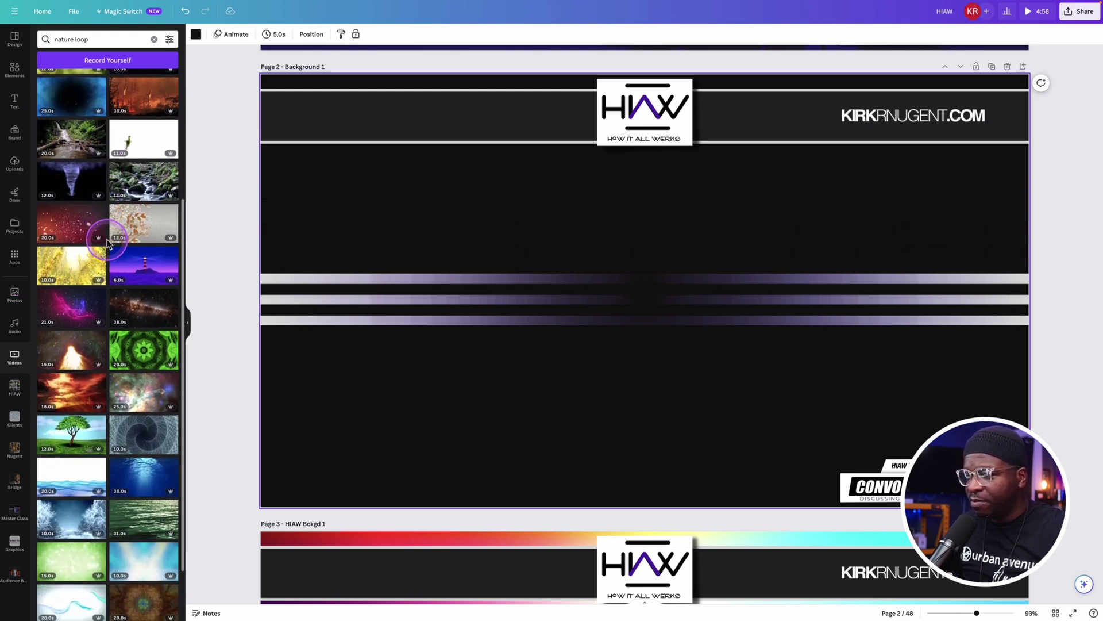
scroll(107, 241, down, 4)
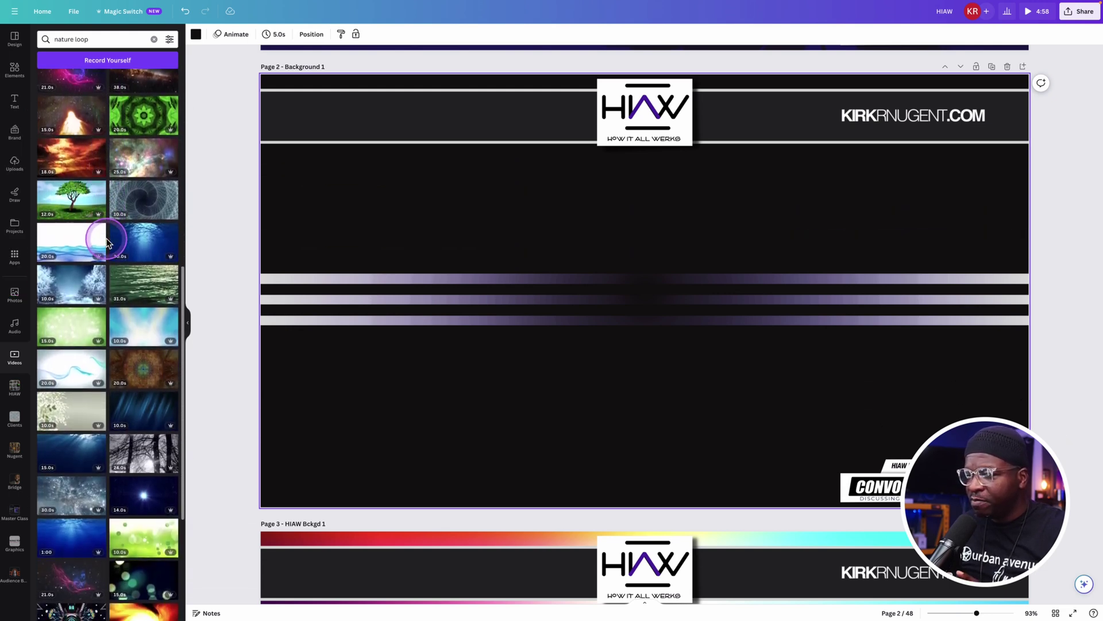
scroll(97, 373, down, 2)
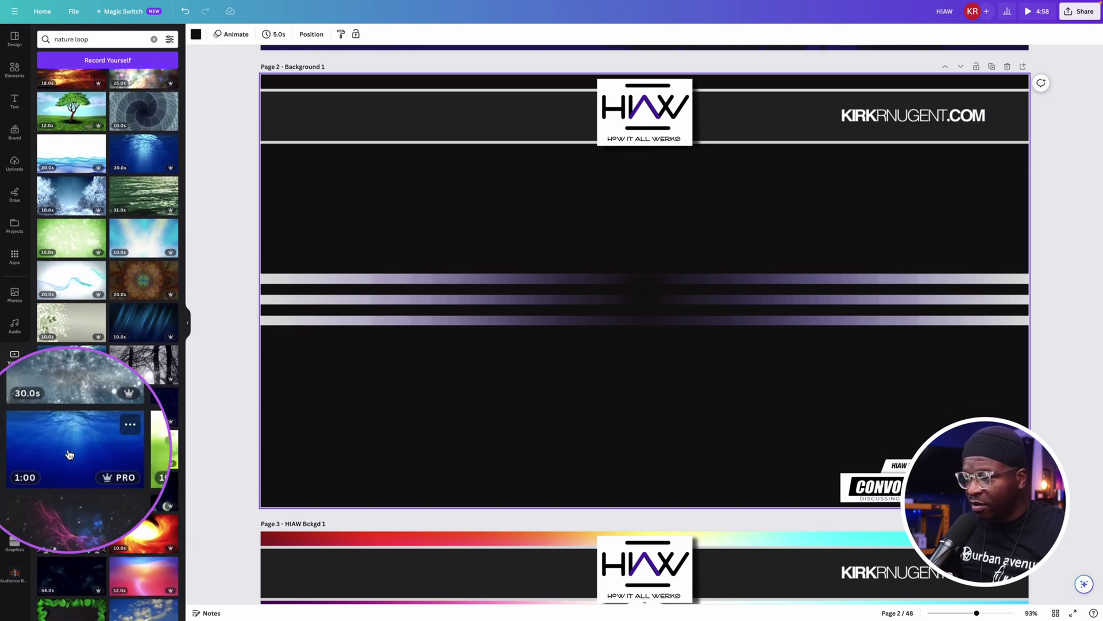
scroll(79, 447, down, 1)
scroll(79, 445, down, 6)
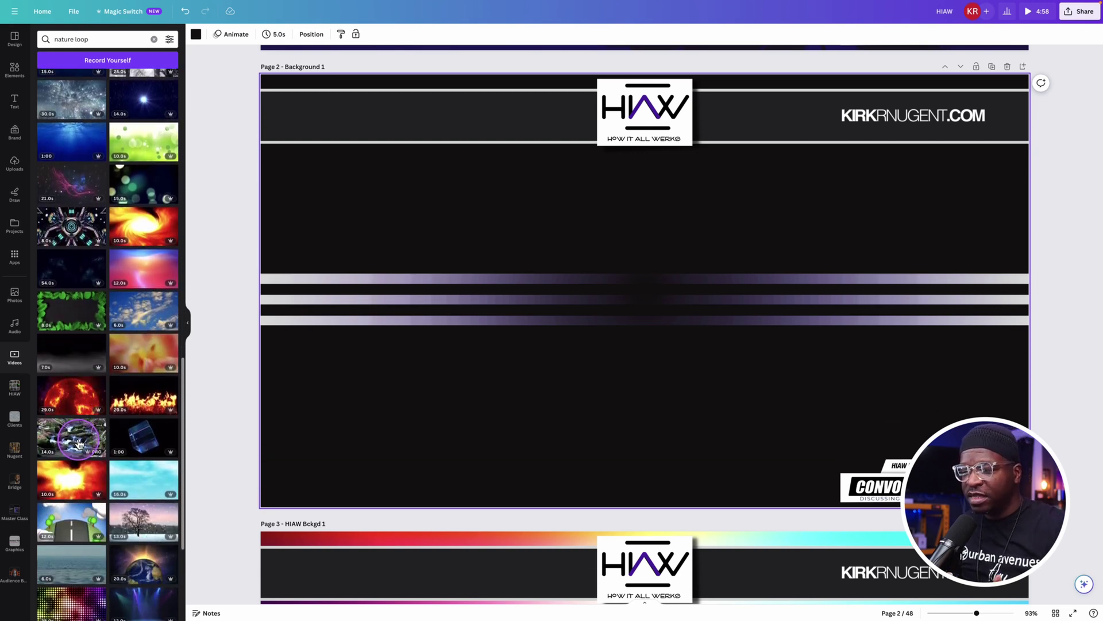
scroll(144, 517, down, 2)
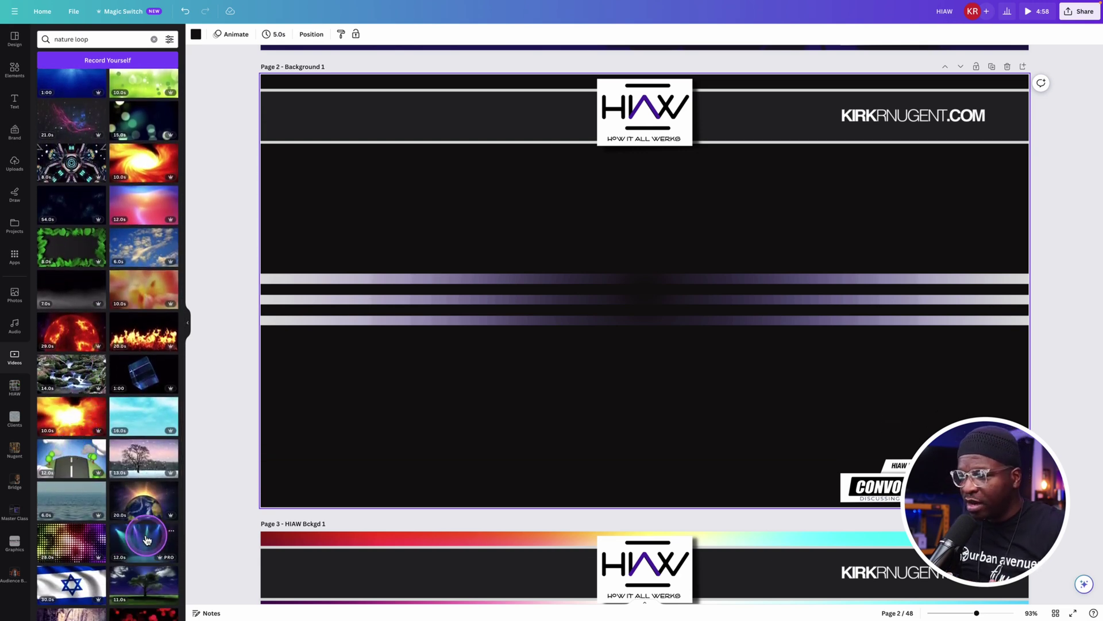
scroll(147, 540, down, 2)
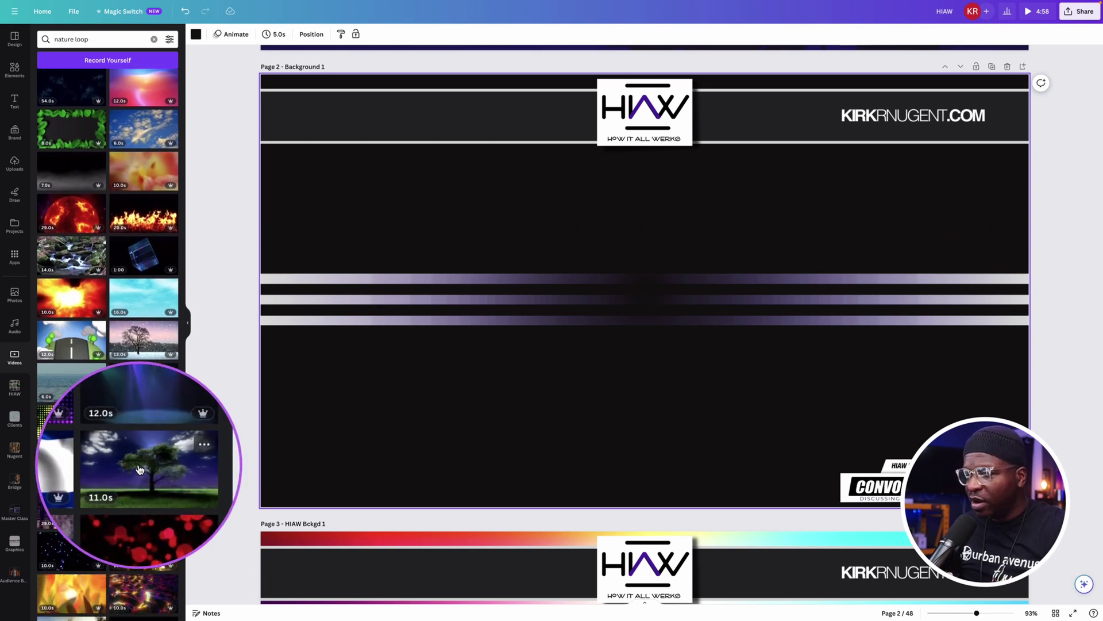
drag(141, 468, 287, 447)
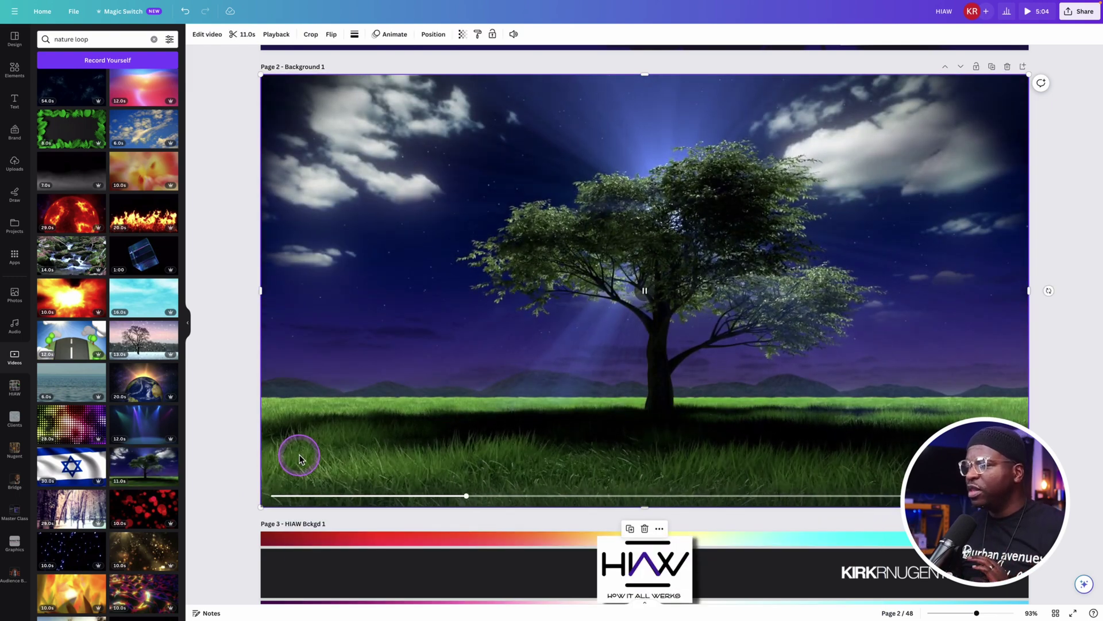
Replace page 2's background with the tree video so it sits behind the logo, banner and stripes.
click(245, 454)
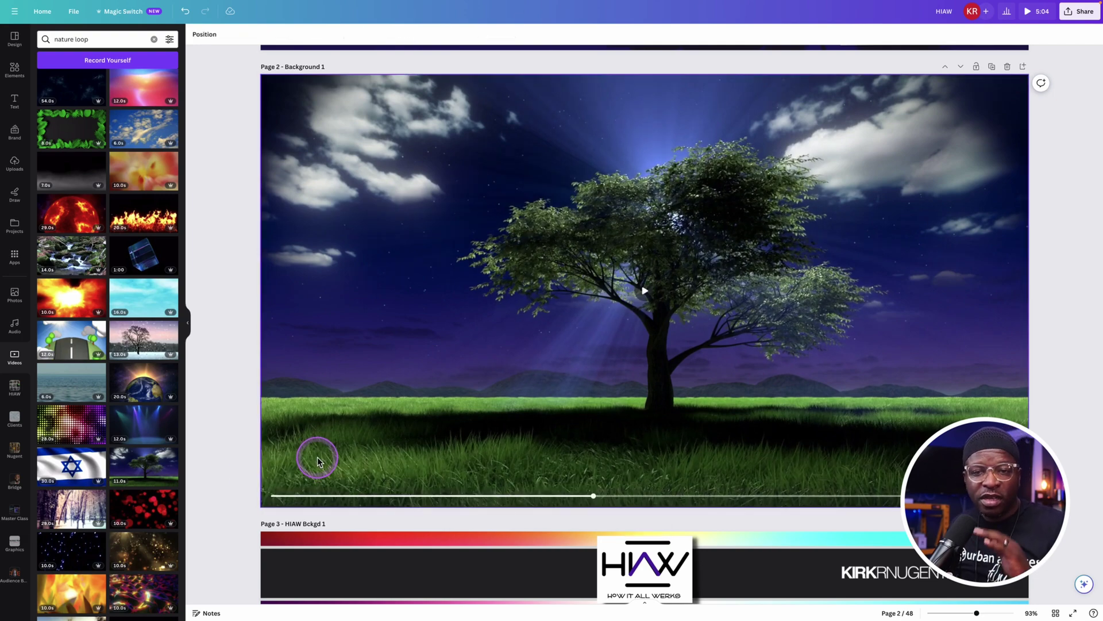
right_click(388, 442)
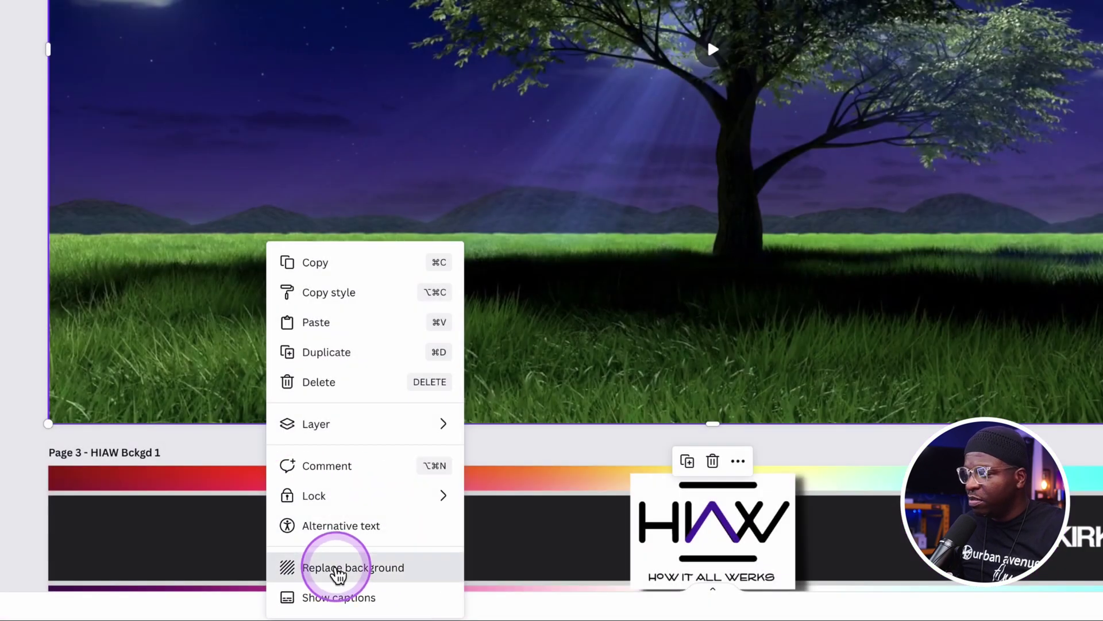
click(338, 570)
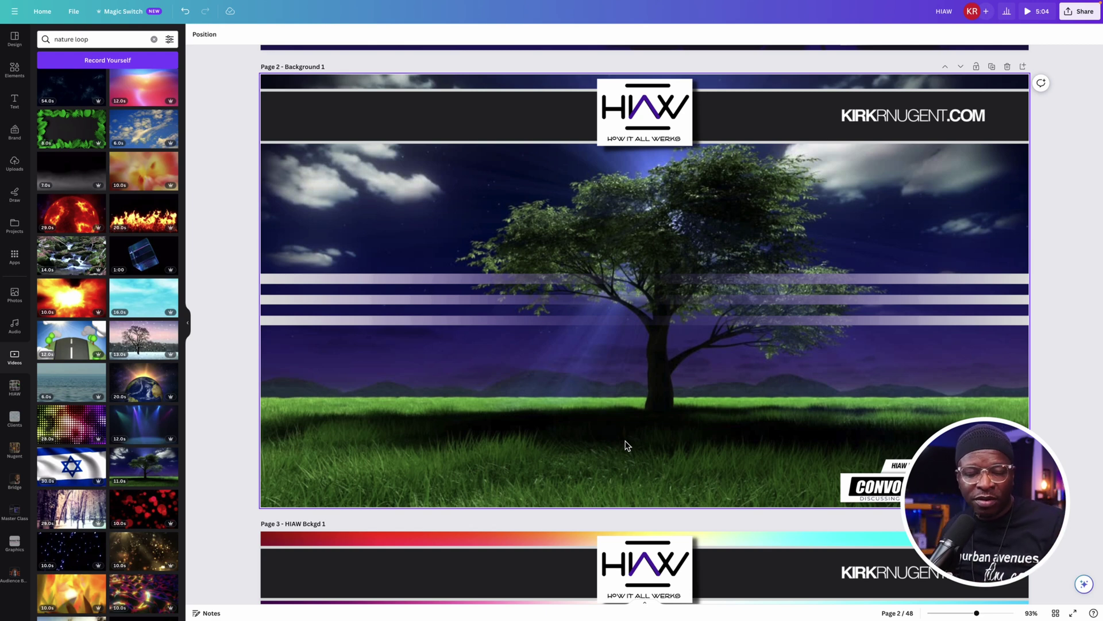
click(640, 414)
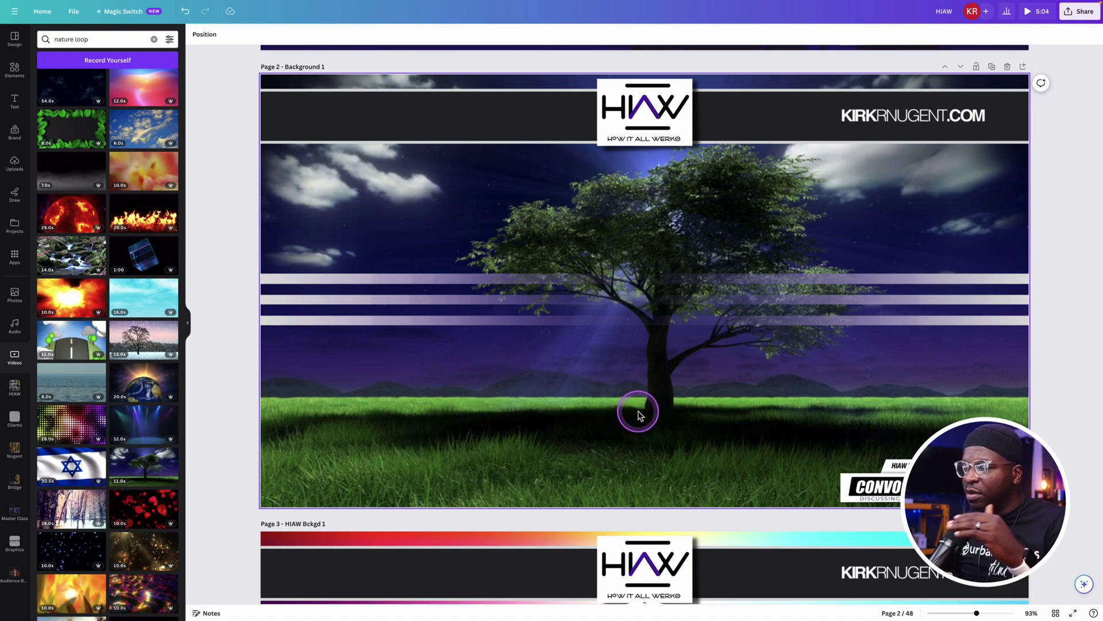
Add a square shape to page 2, color it white and move it beside the tree on the tree's left side.
click(15, 70)
click(438, 318)
click(46, 167)
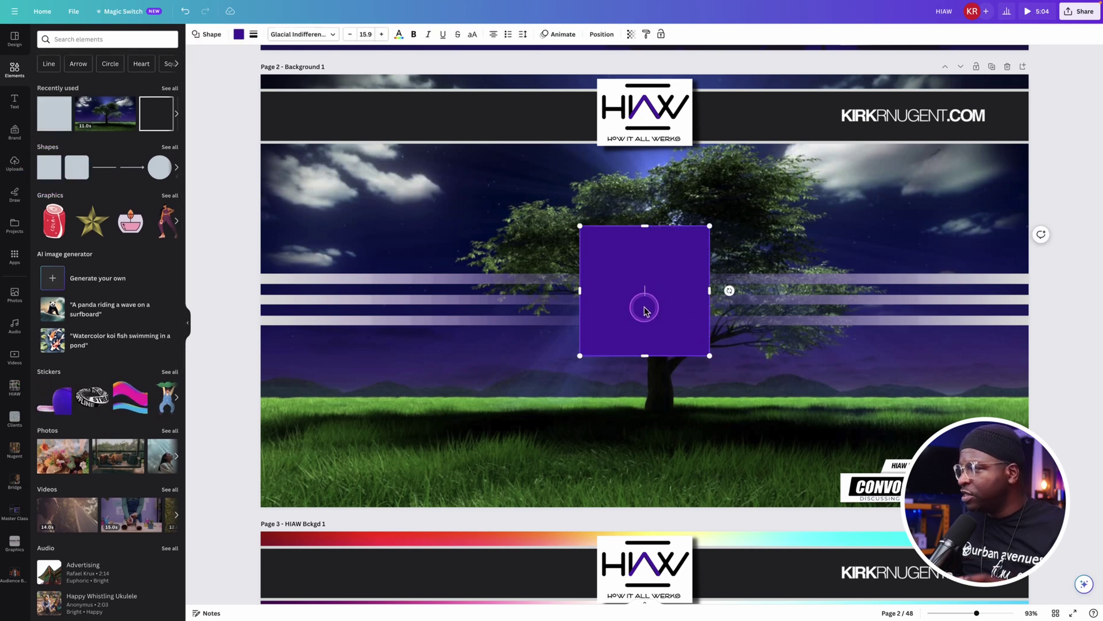
click(238, 35)
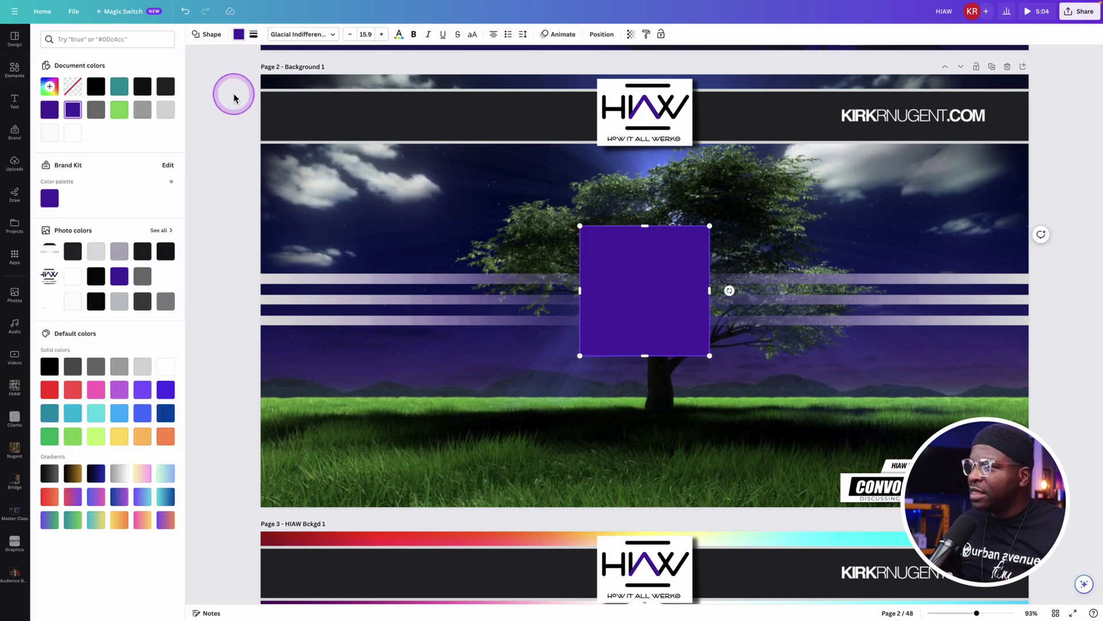
click(73, 133)
drag(642, 271, 409, 232)
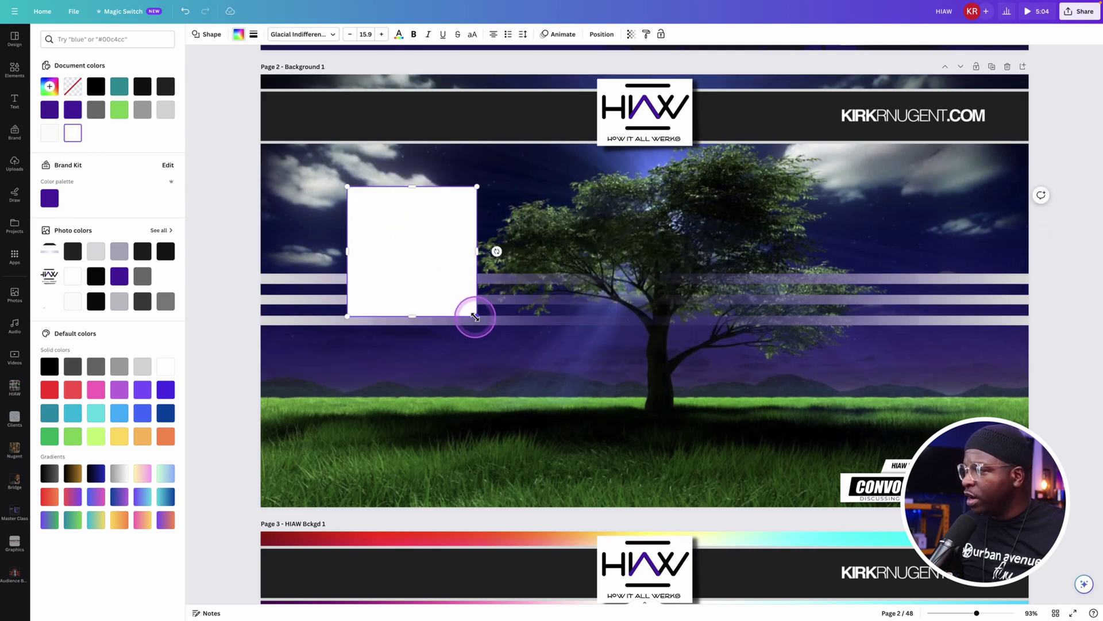
Enlarge the white square on page 2 into a slightly tall panel and position it to the left of the tree trunk.
drag(474, 317, 552, 413)
drag(509, 360, 477, 360)
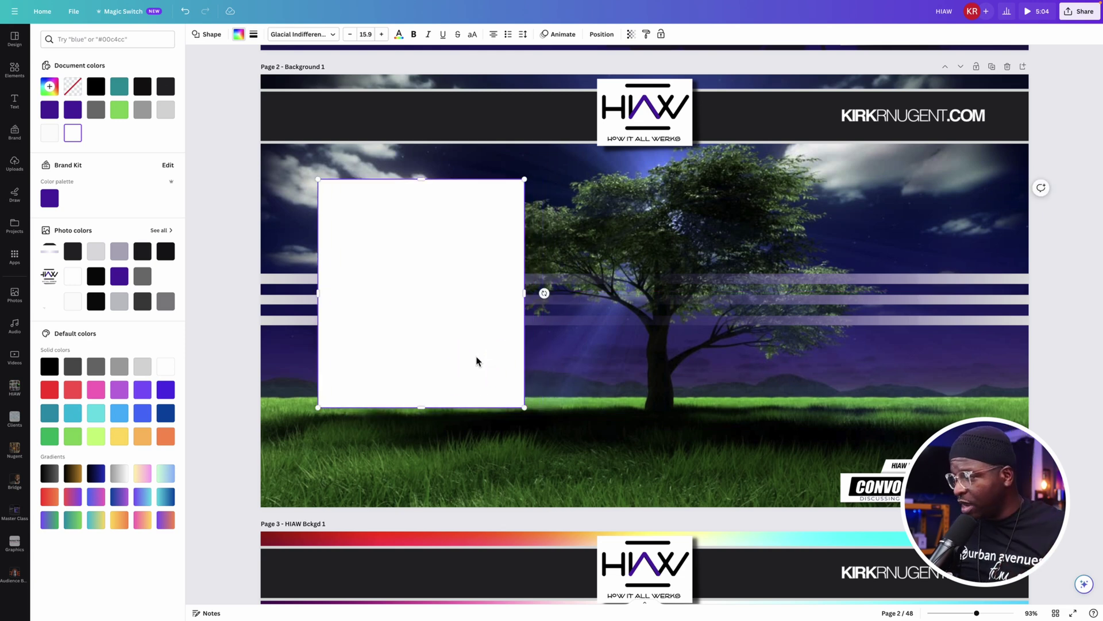
click(418, 480)
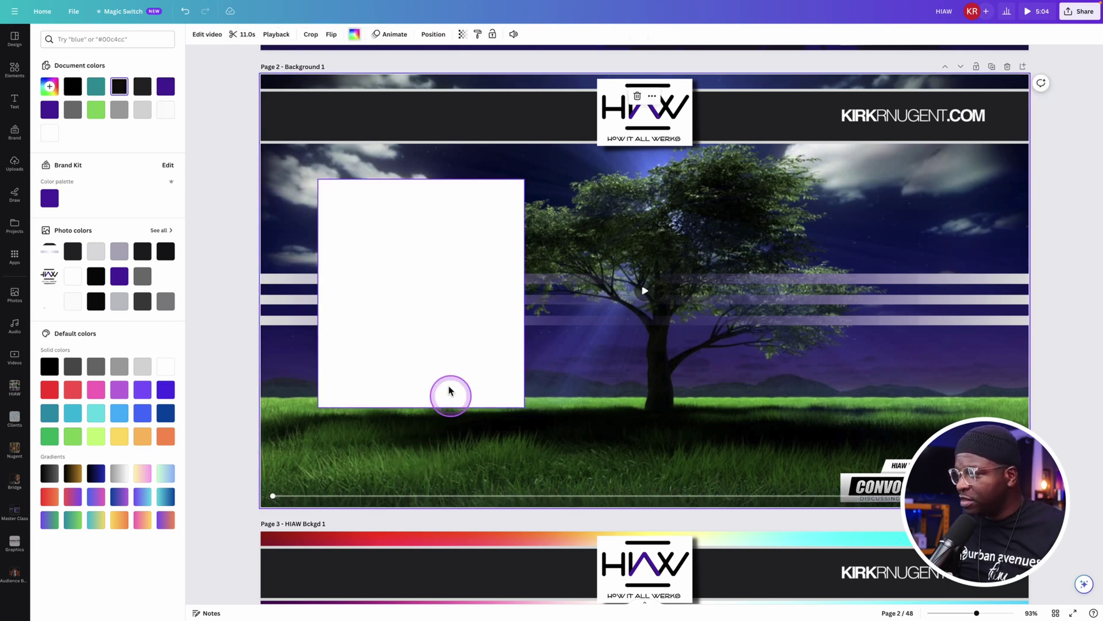
click(438, 355)
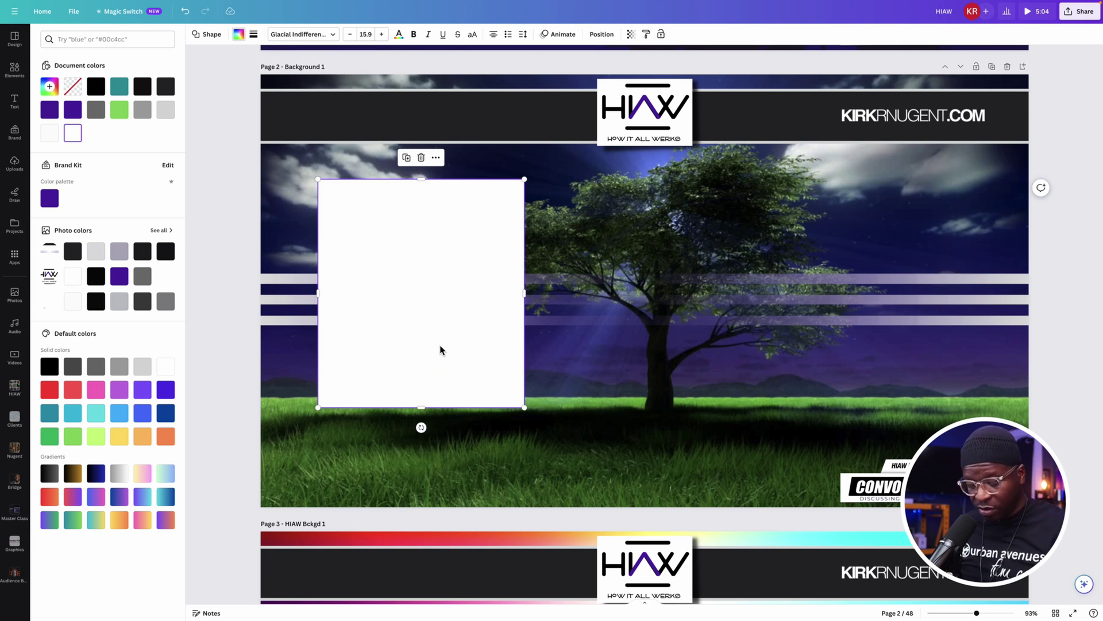
Duplicate the white panel twice and arrange the copies as an evenly spaced row of three across page 2.
key(ctrl+d)
drag(441, 349, 662, 338)
key(ctrl+d)
drag(507, 300, 898, 293)
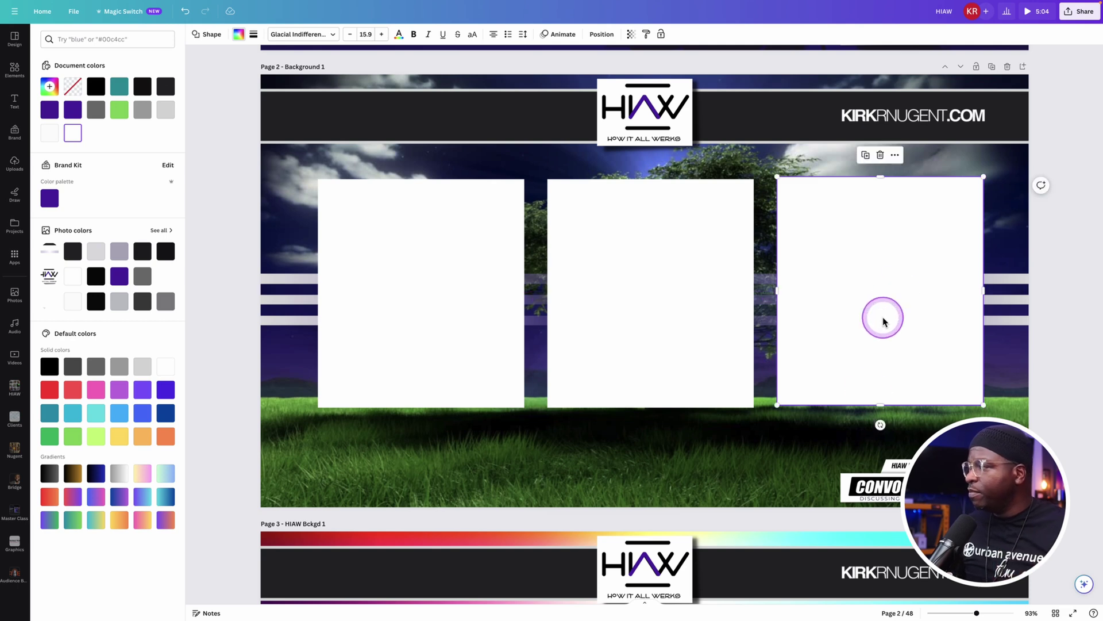
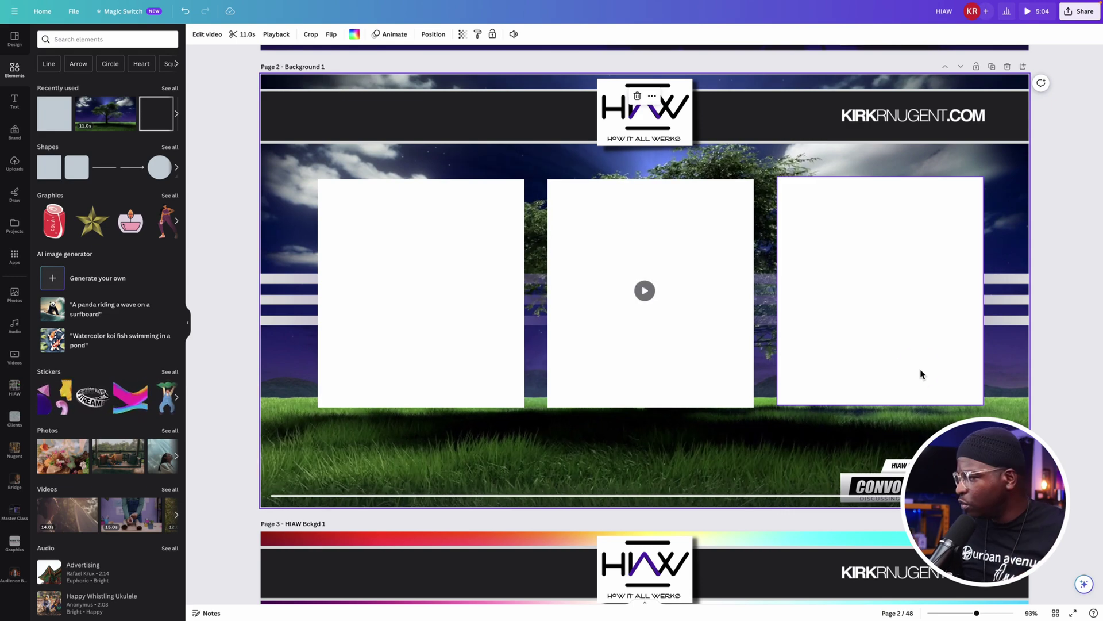
Download only the current page (Page 2) as an MP4 video at 1080p.
click(1075, 238)
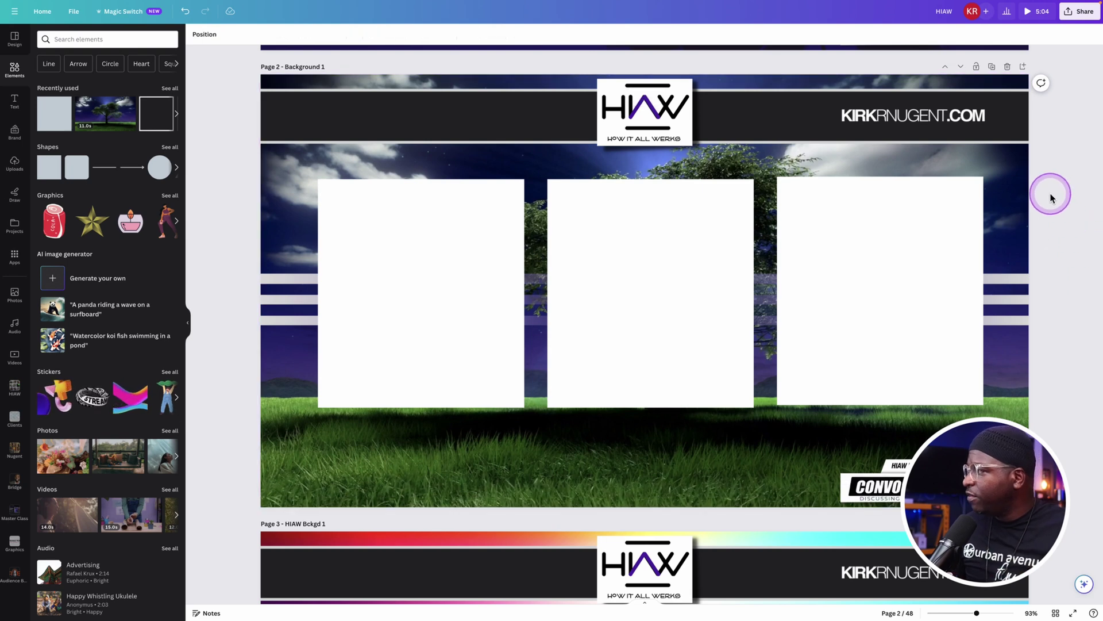
click(1079, 11)
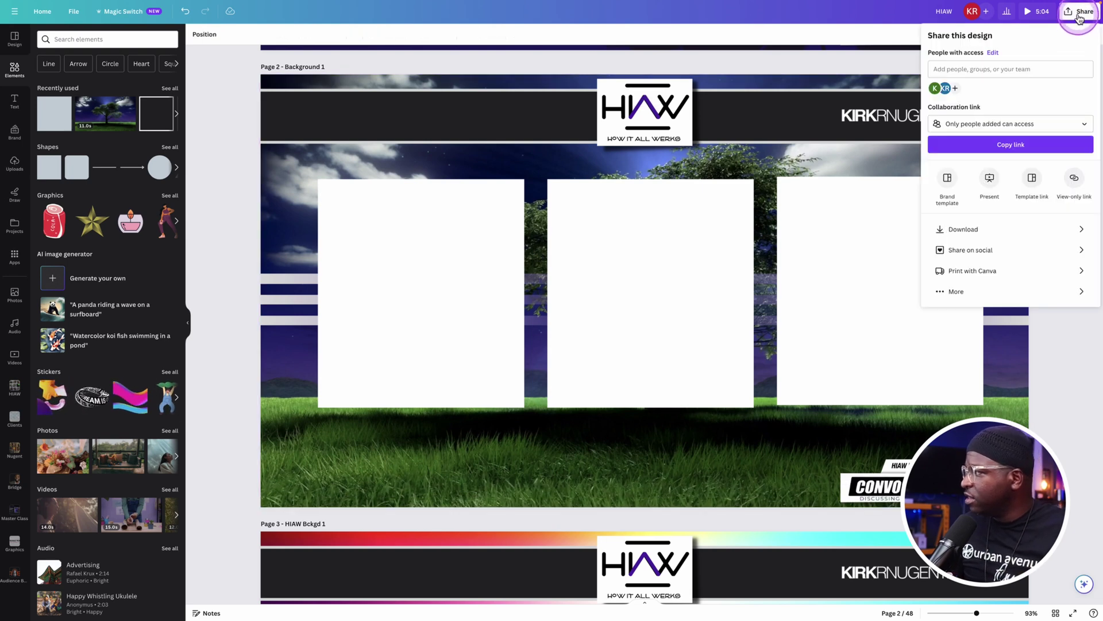
click(985, 230)
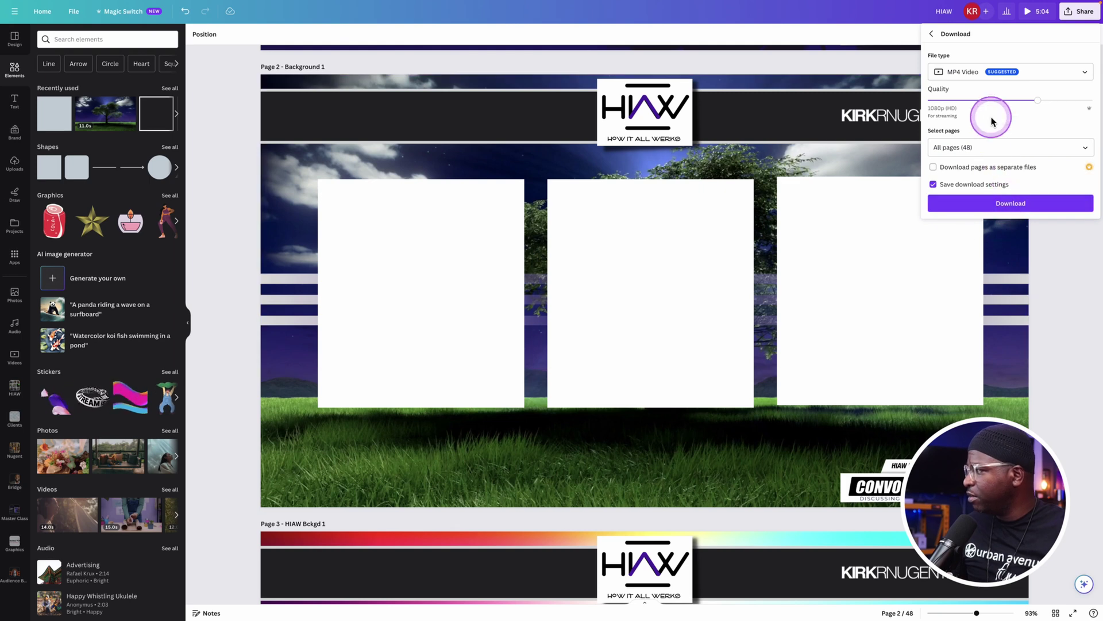
click(973, 148)
click(971, 172)
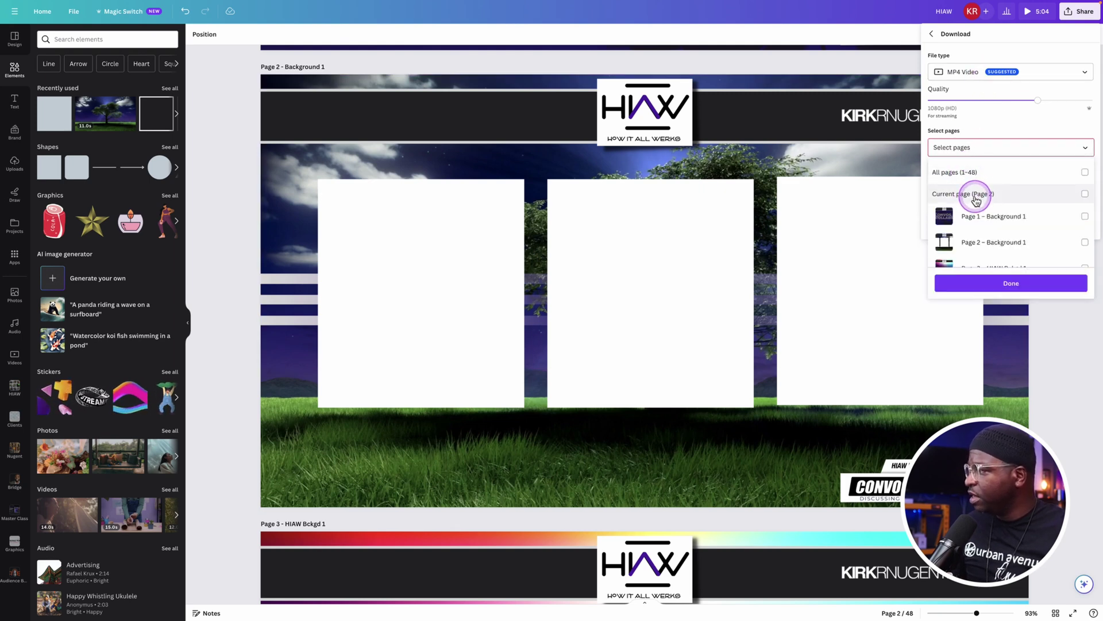
click(977, 194)
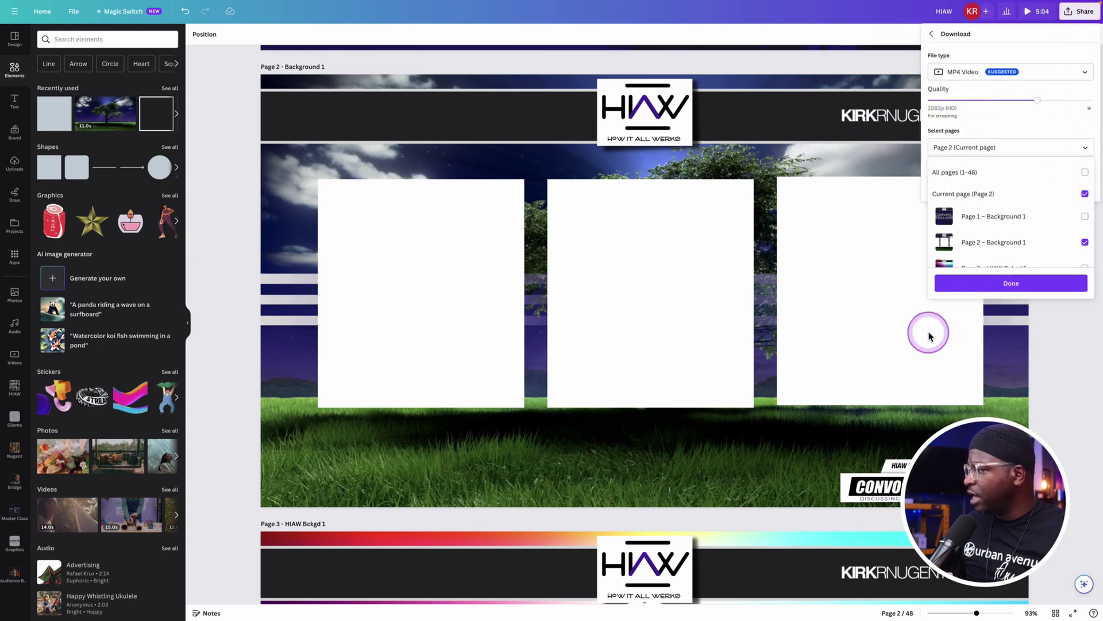
click(1017, 282)
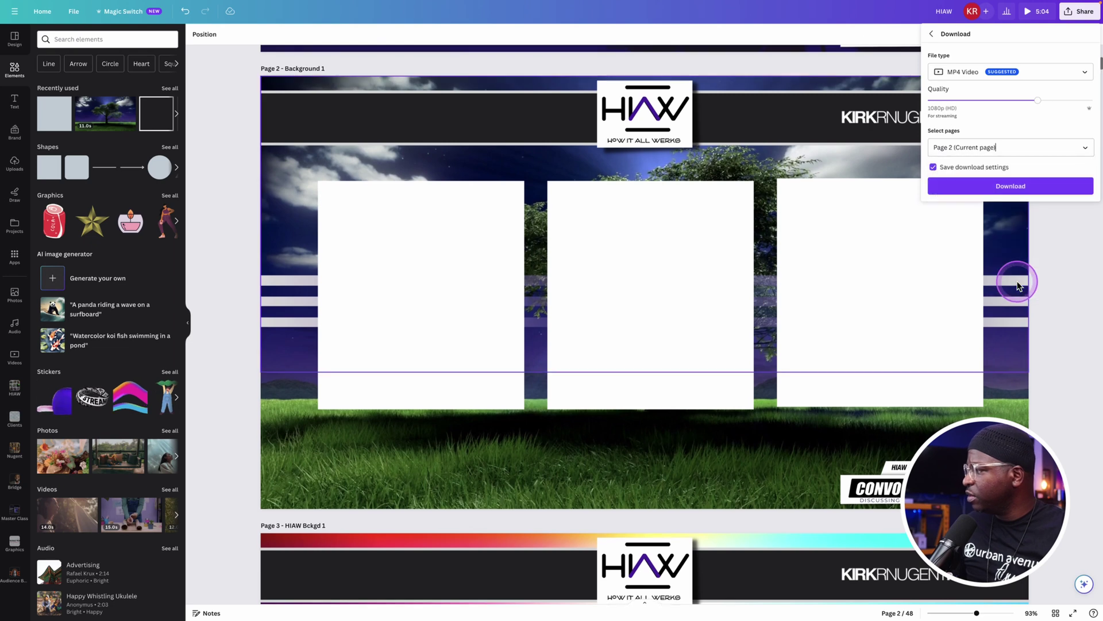
click(1012, 184)
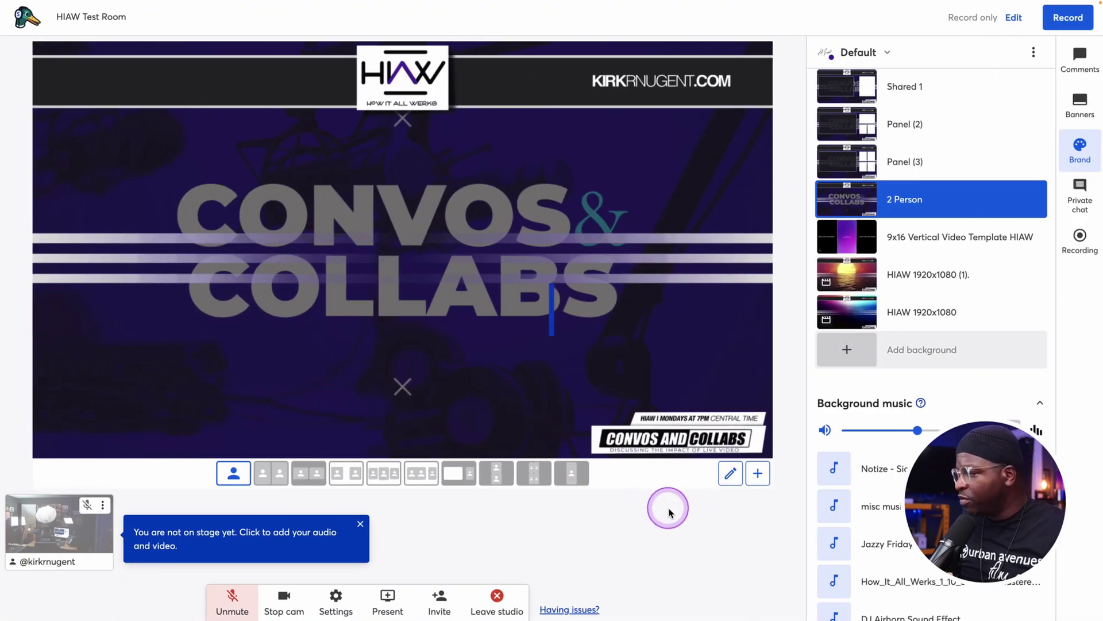
Switch to the StreamYard studio and put the camera on stage in the layout with two separate side-by-side frames.
mouse_move(879, 323)
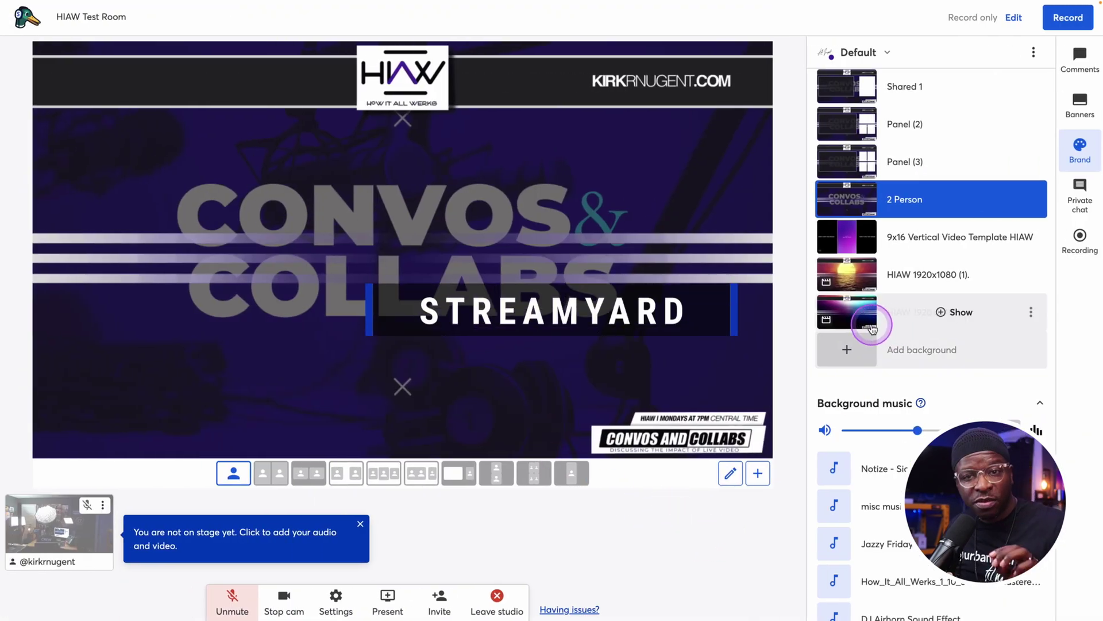
mouse_move(905, 274)
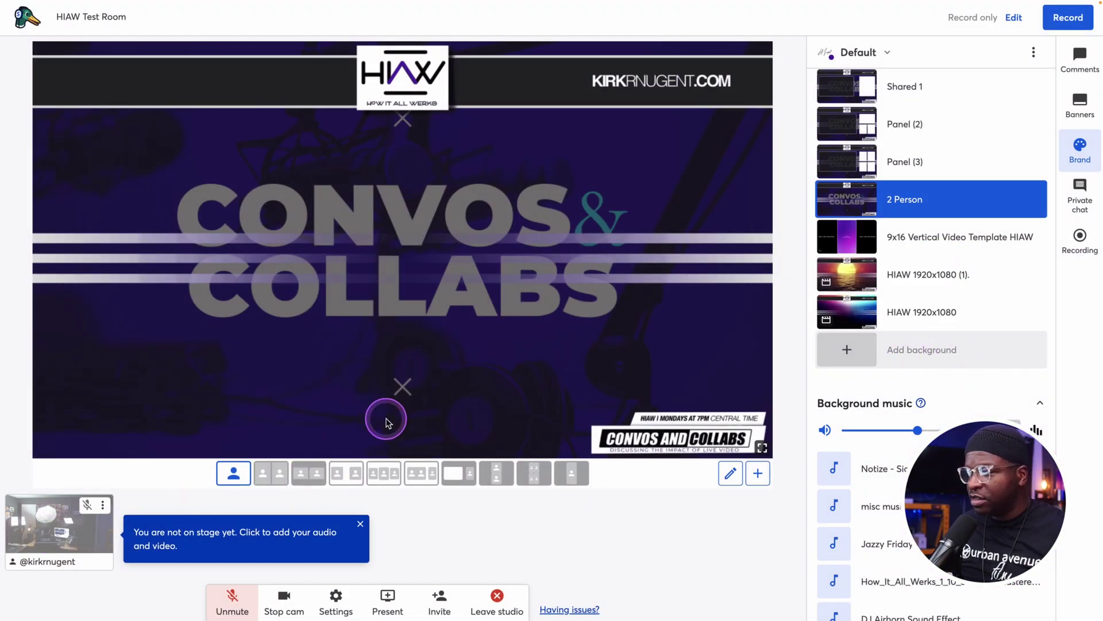
click(50, 533)
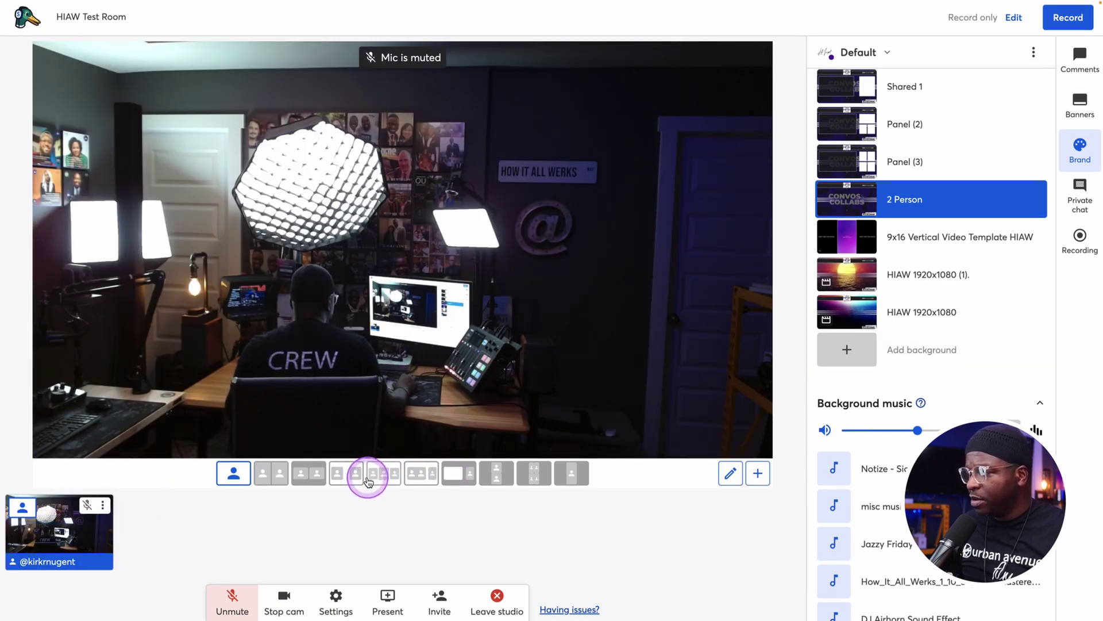
click(344, 479)
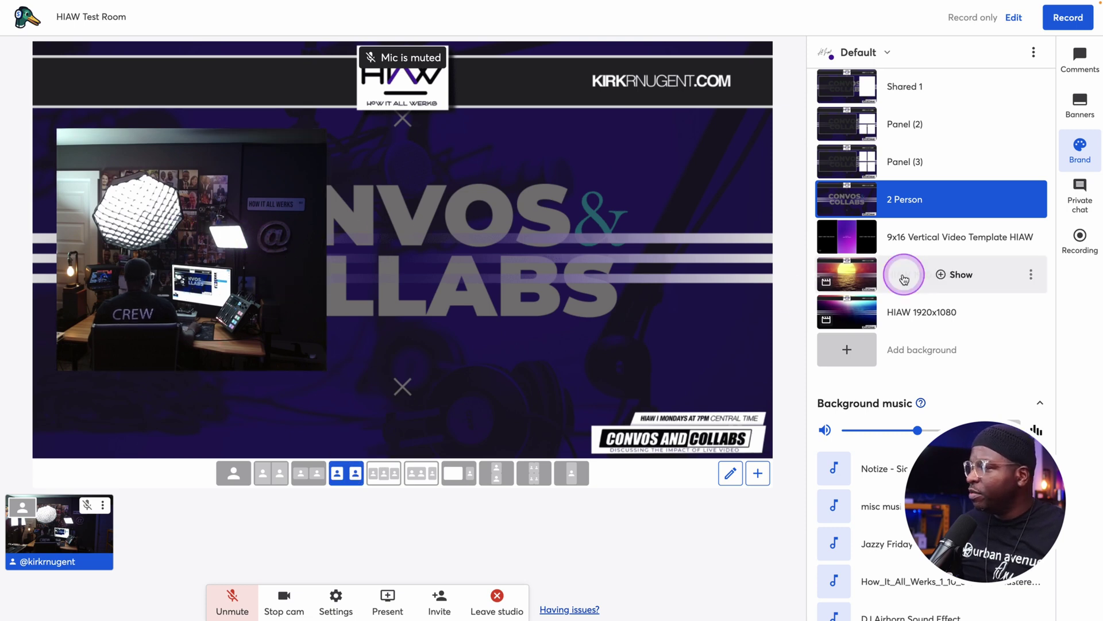
Show the "HIAW 1920x1080 (1)." sunset video background on stage and unmute the microphone.
click(930, 278)
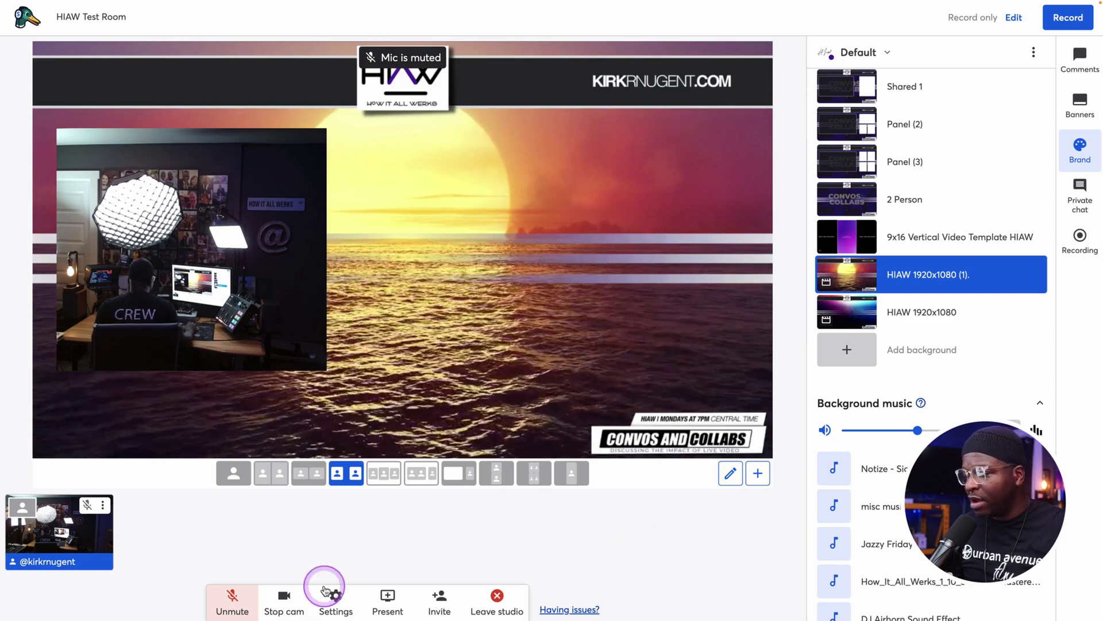
click(234, 598)
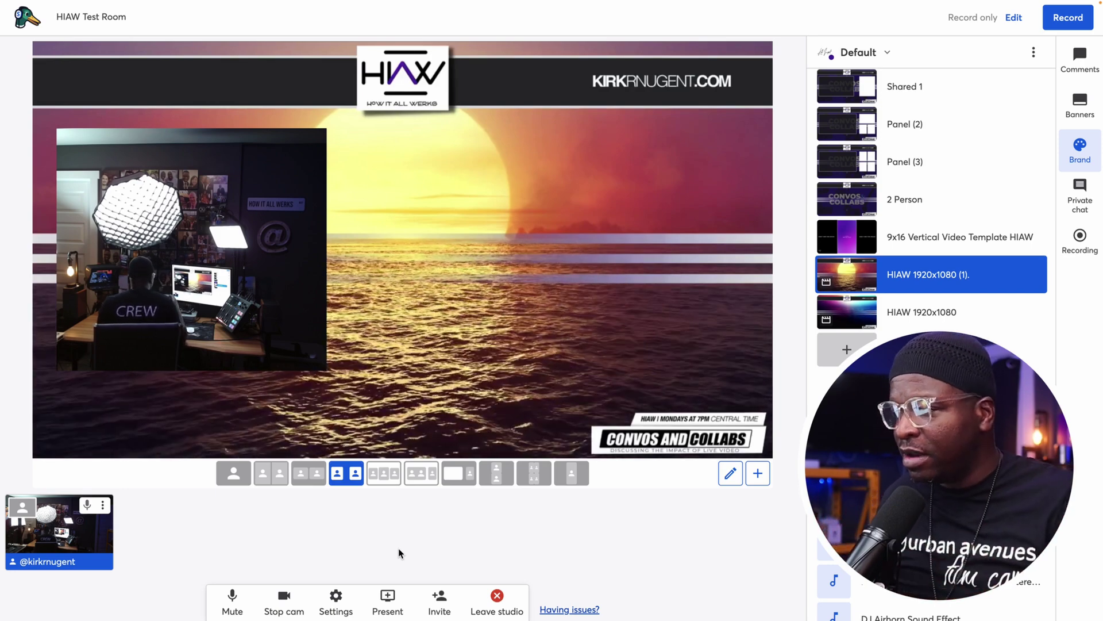
click(399, 547)
Change the stage background to the "HIAW 1920x1080" video.
click(700, 417)
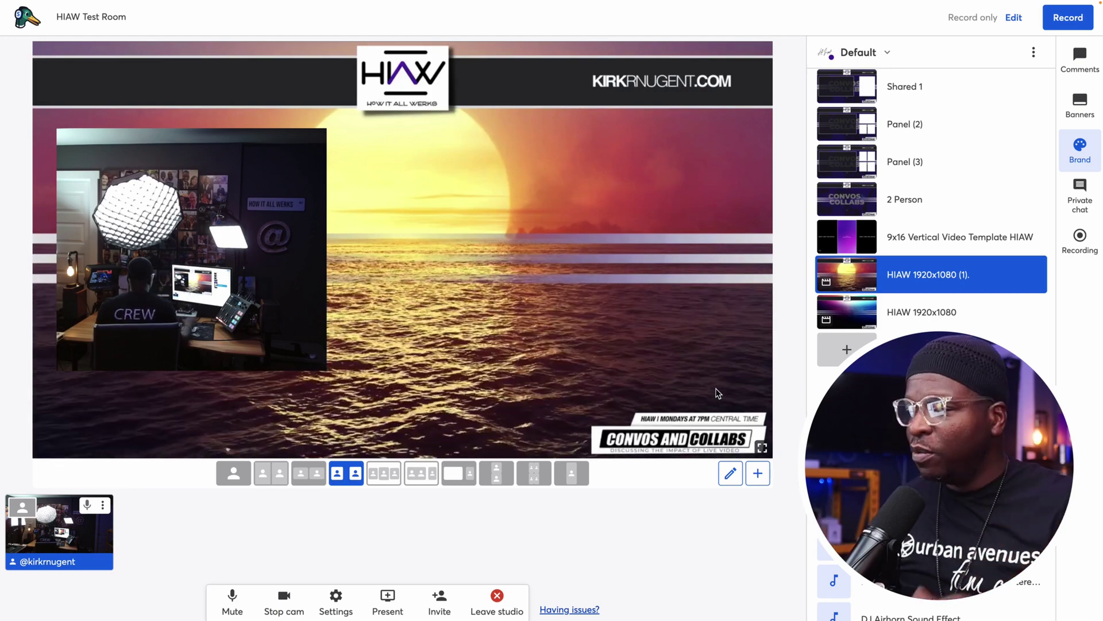
click(849, 315)
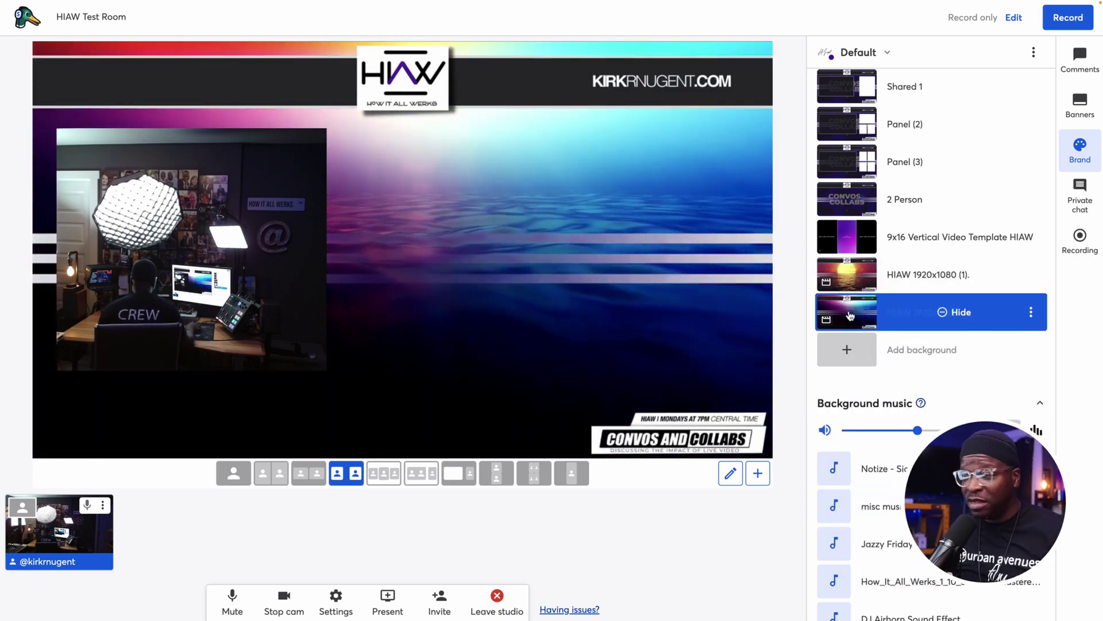
click(836, 326)
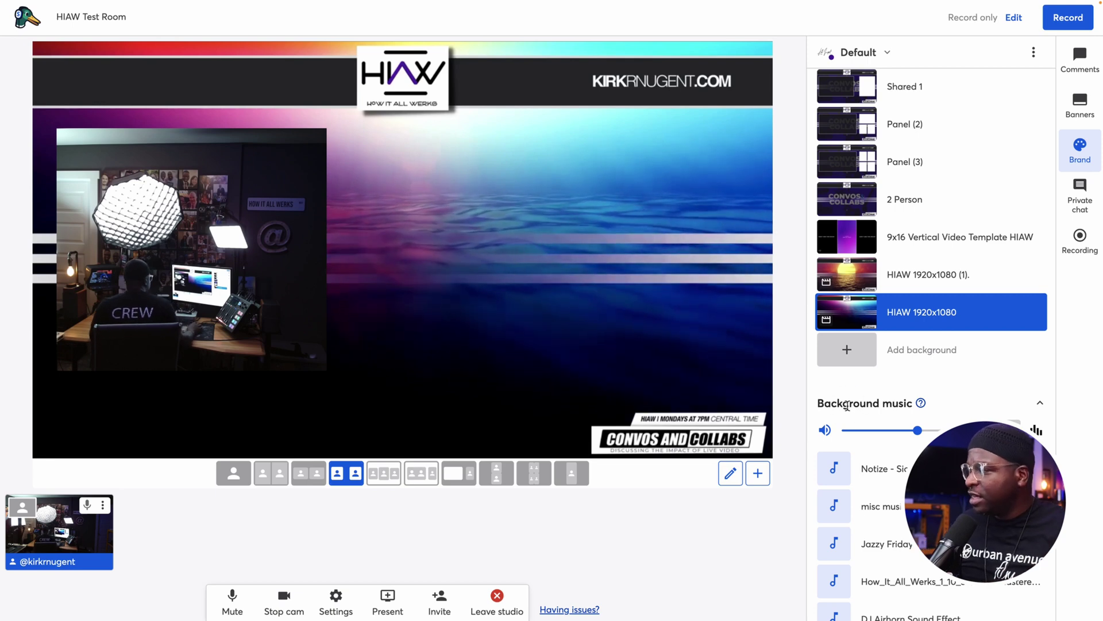
Upload HIAW (1).mp4 from the Downloads folder as a new background and show it on stage.
click(848, 347)
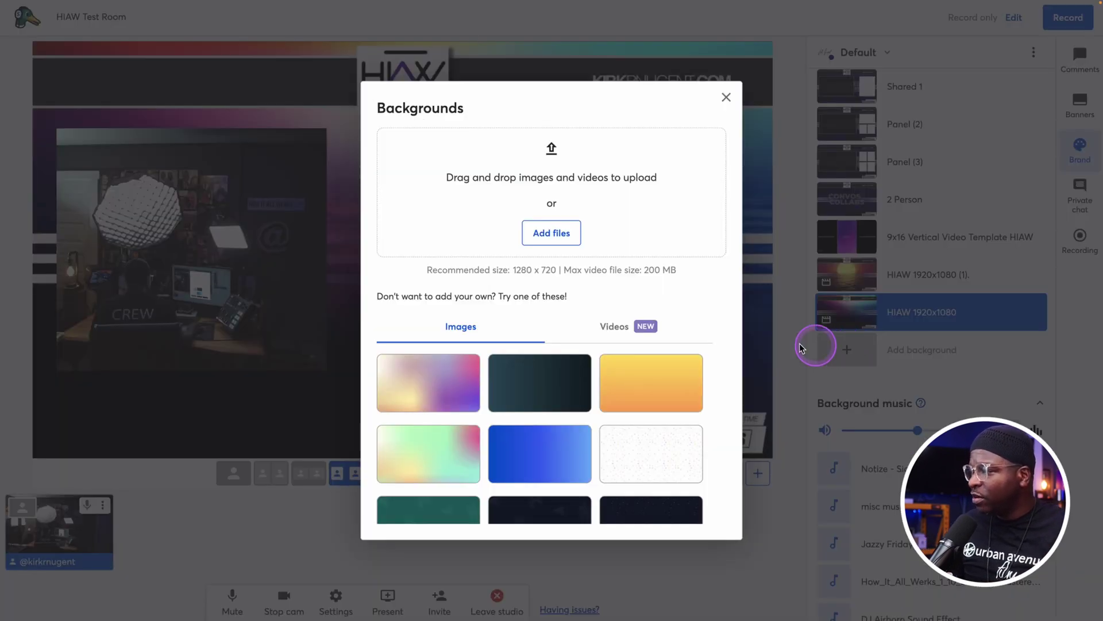
click(555, 233)
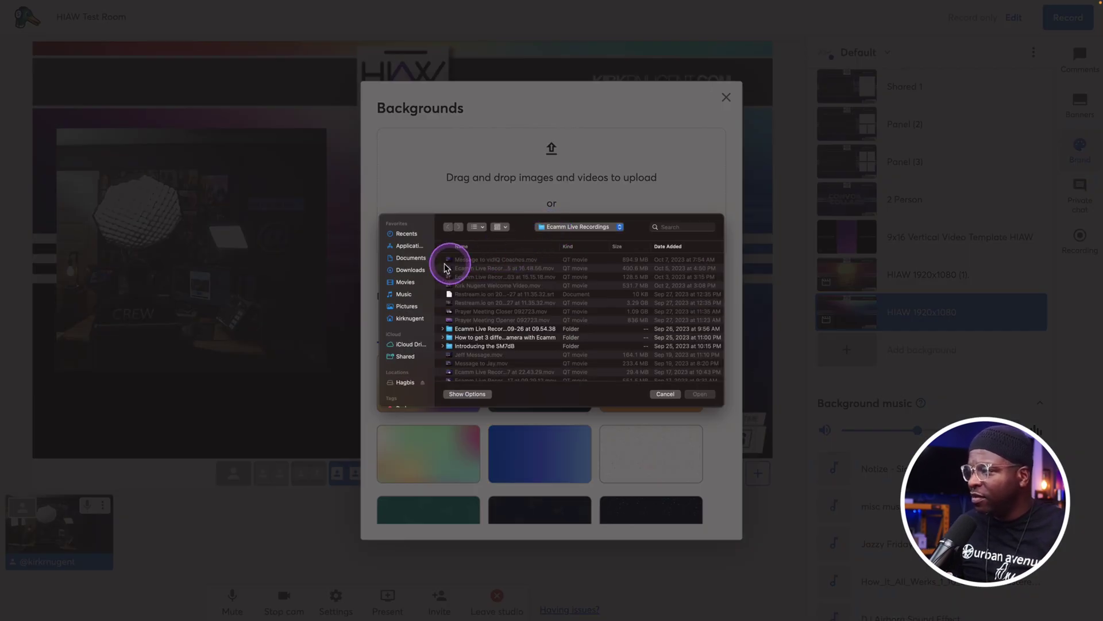
click(406, 271)
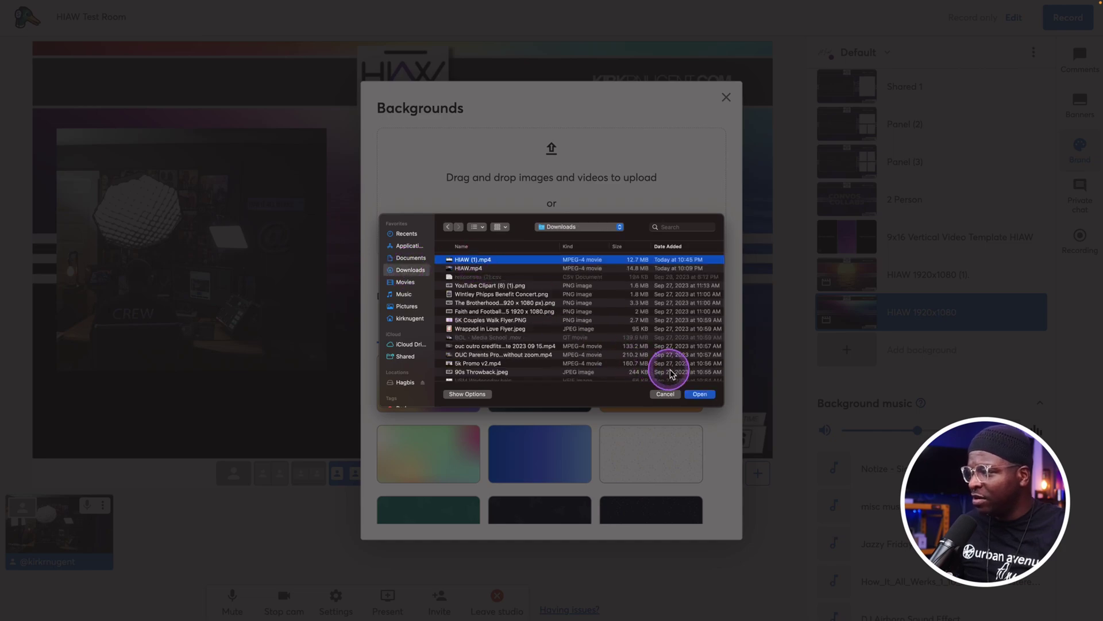
click(699, 393)
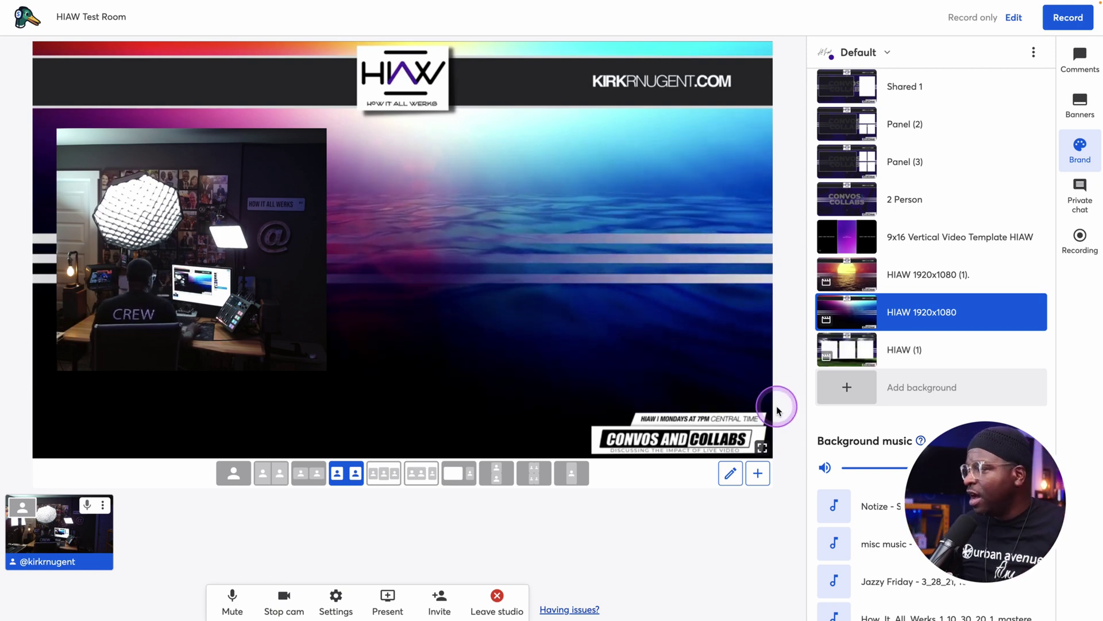
click(859, 353)
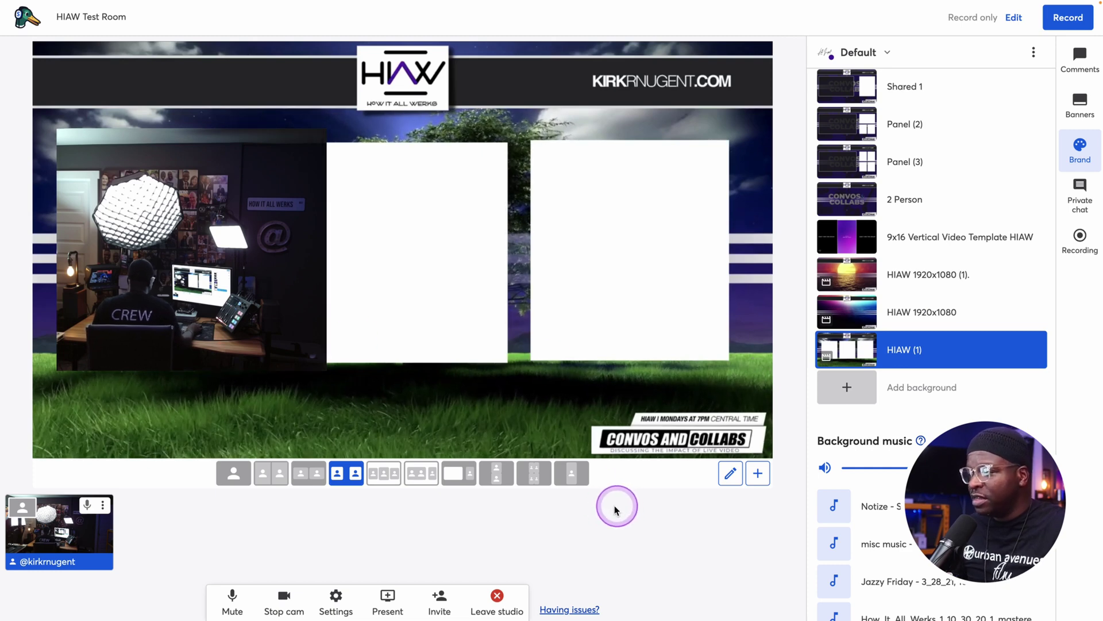
Apply the three-person layout, open it for editing and delete its full-stage shared media item.
click(384, 474)
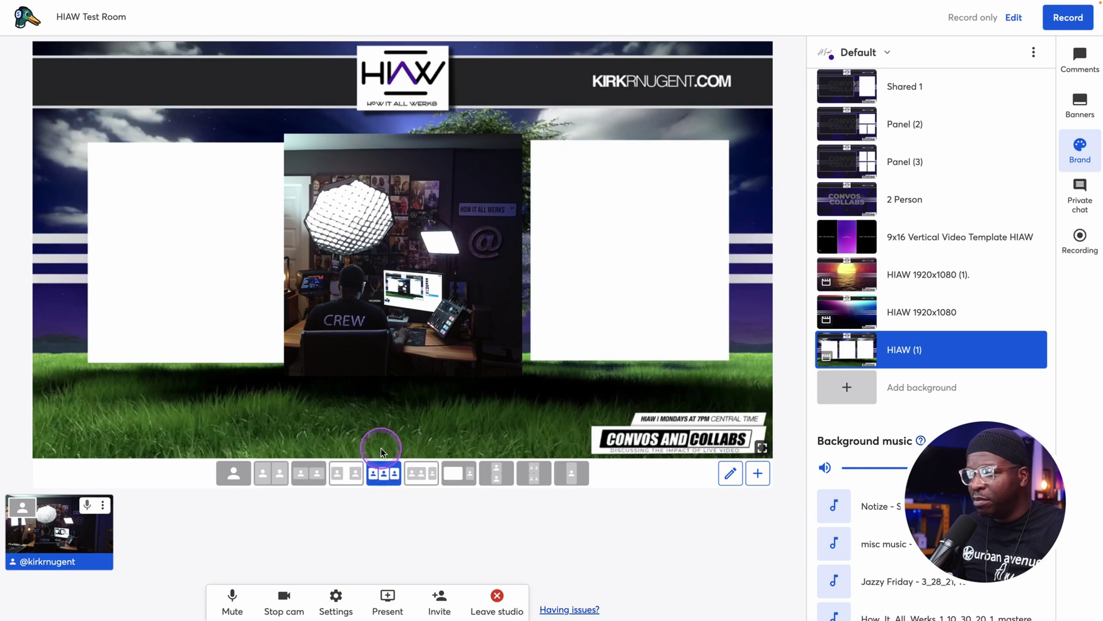
click(736, 479)
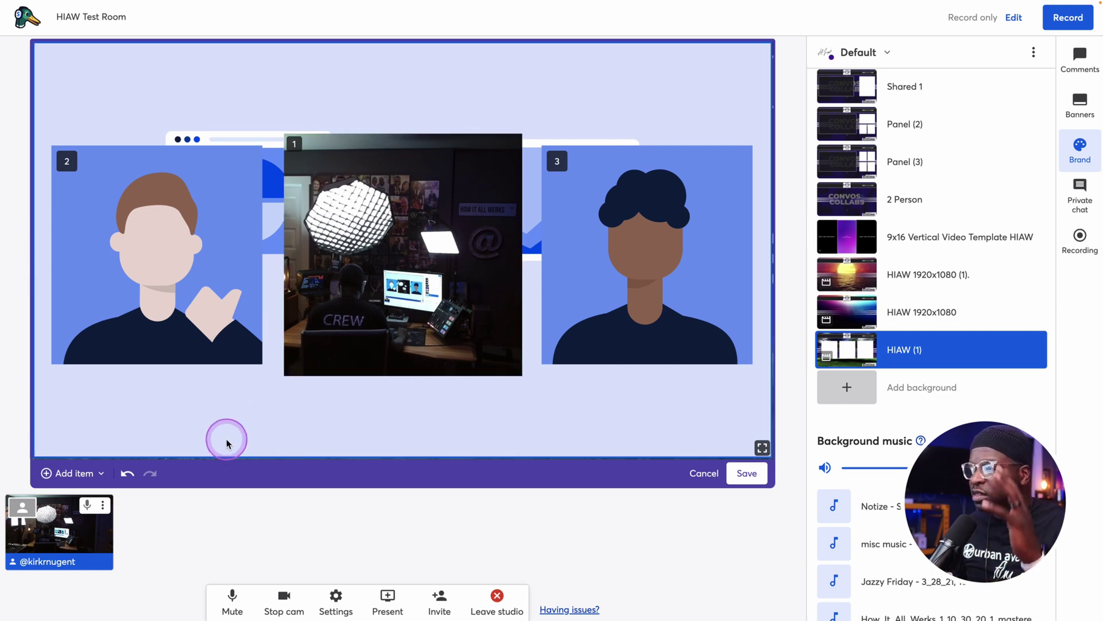
click(443, 428)
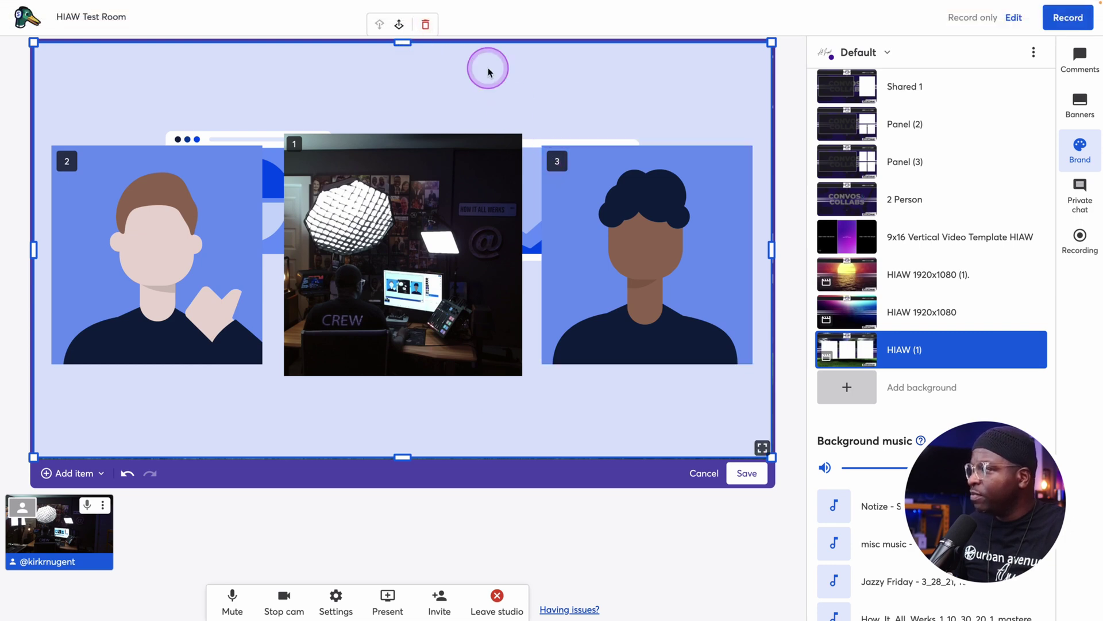
click(426, 26)
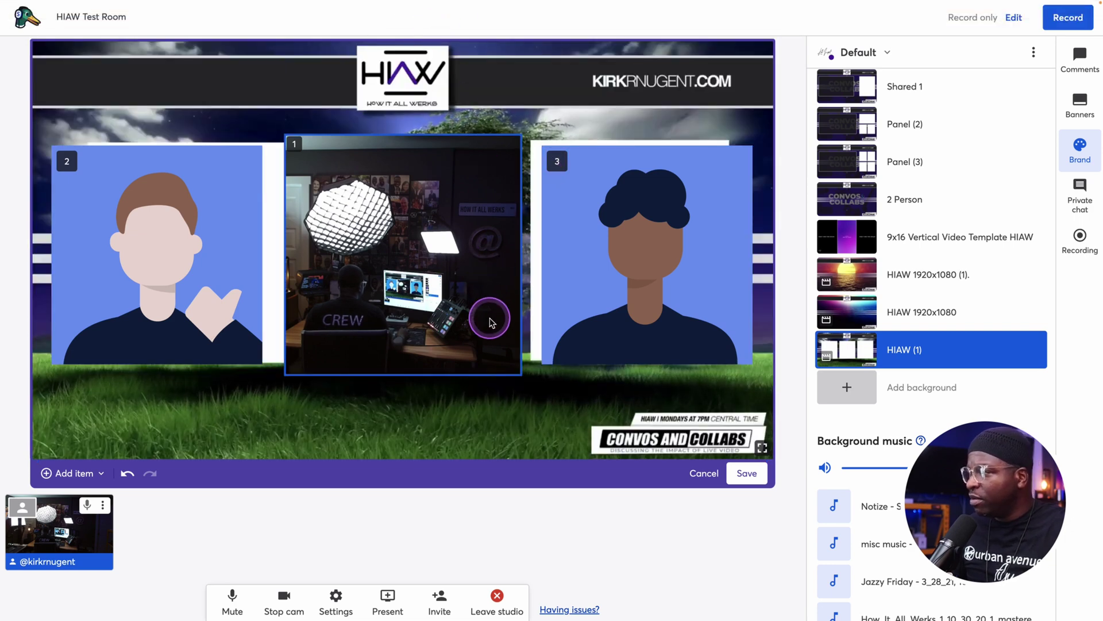
Move and resize camera slot 1 to fit inside the middle white panel, leaving a thin white border around it.
mouse_move(485, 314)
mouse_down()
mouse_move(533, 301)
mouse_move(475, 297)
mouse_move(496, 297)
mouse_up()
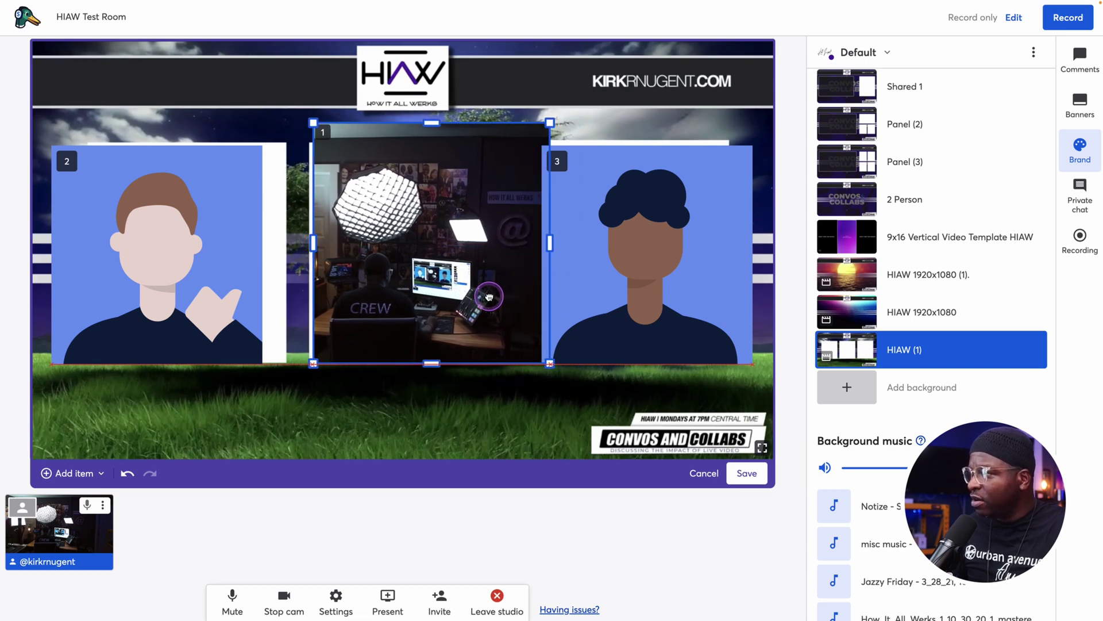
drag(551, 123, 505, 153)
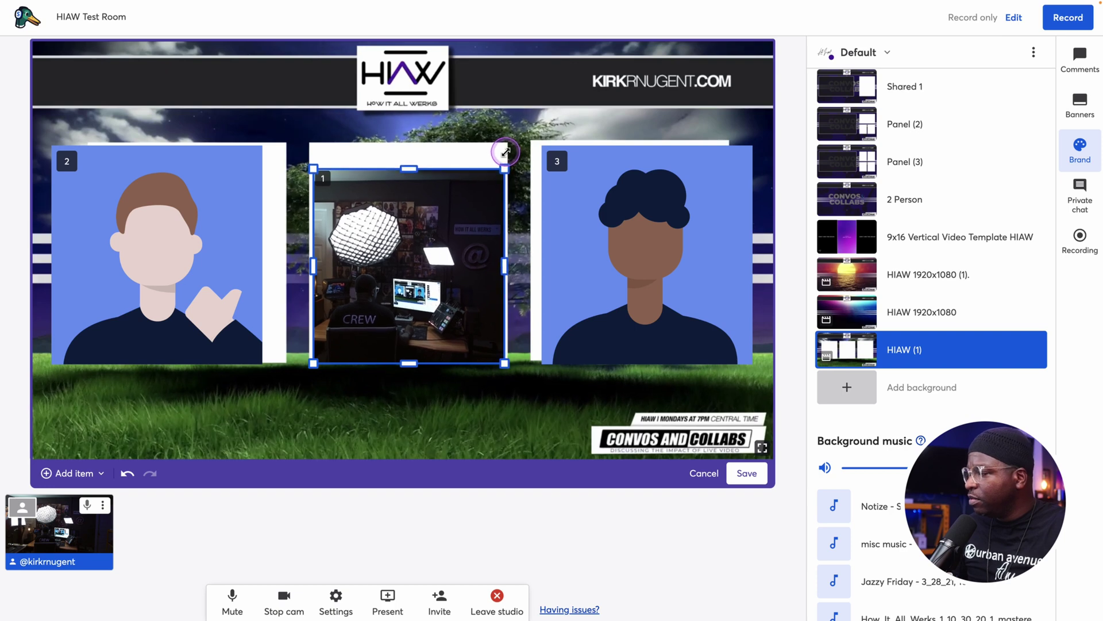
drag(413, 167, 412, 147)
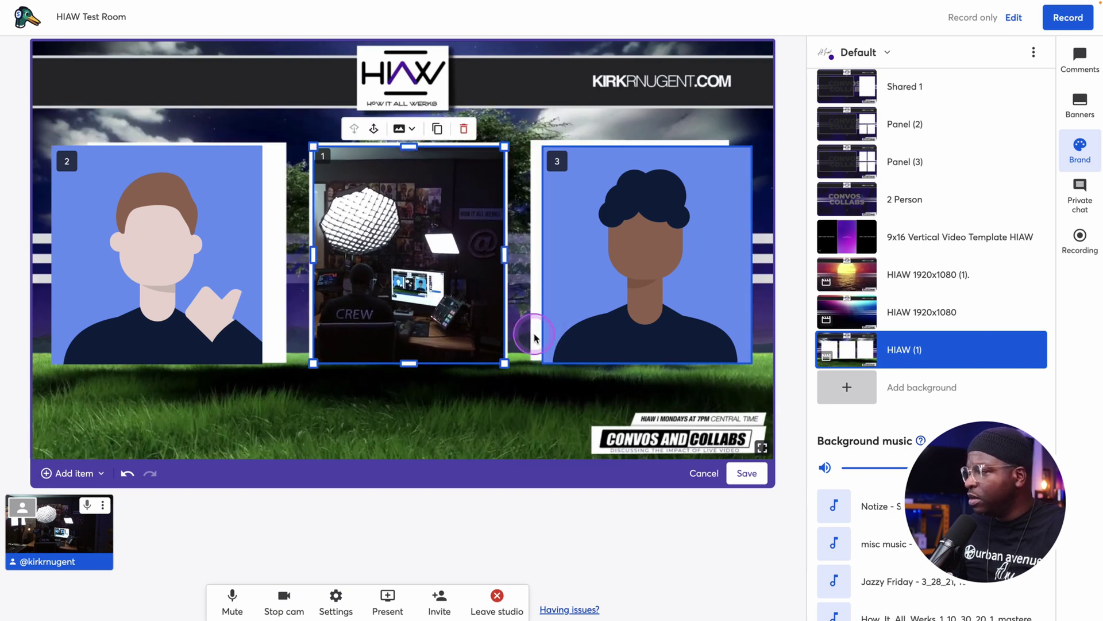
drag(411, 363, 410, 359)
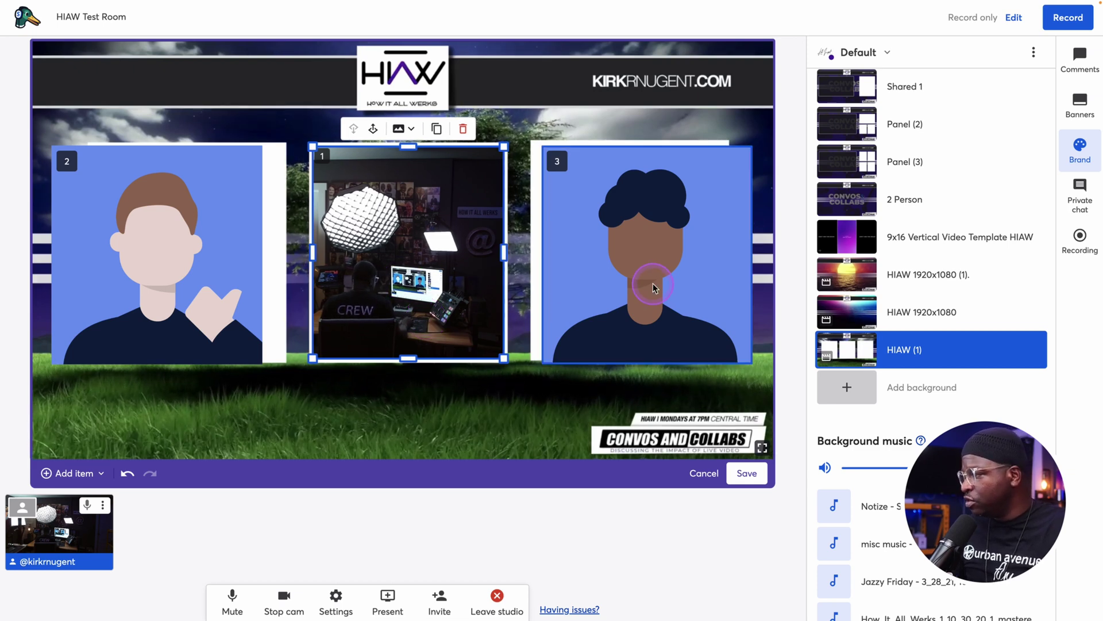
Delete camera slot 3 from the layout.
click(643, 249)
click(702, 129)
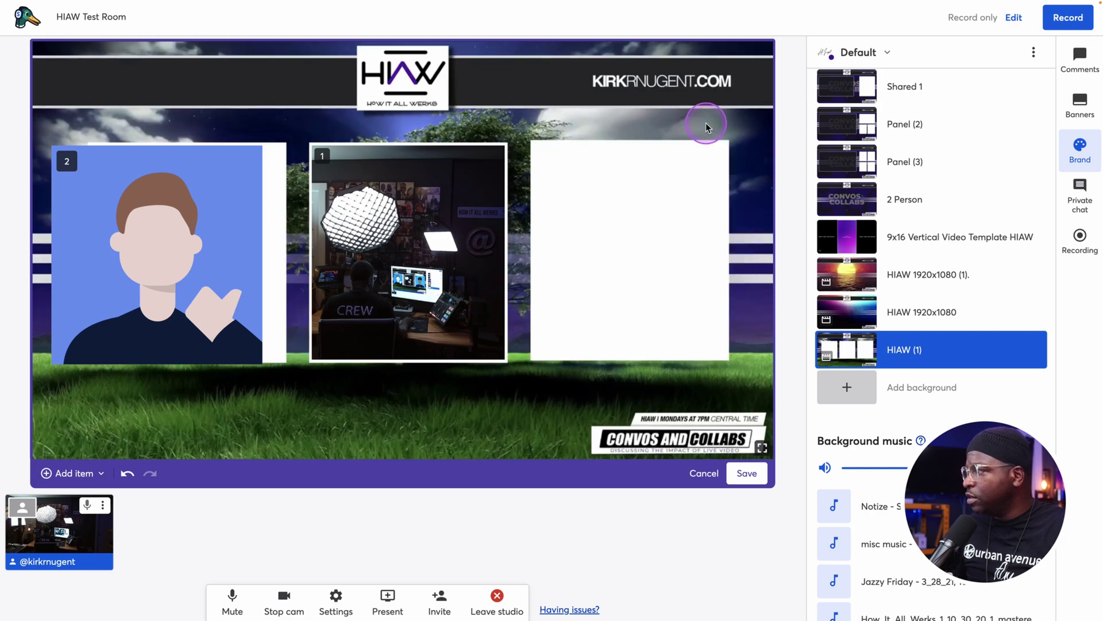
Delete camera slot 2 and fine-tune camera slot 1's position and size inside the middle white panel.
click(195, 191)
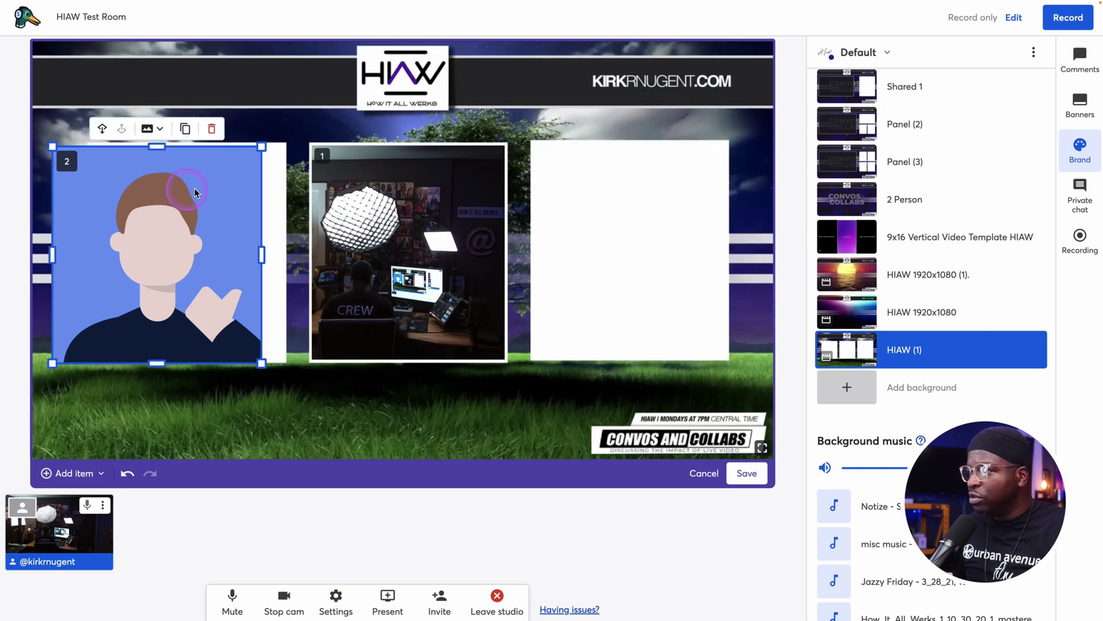
click(211, 129)
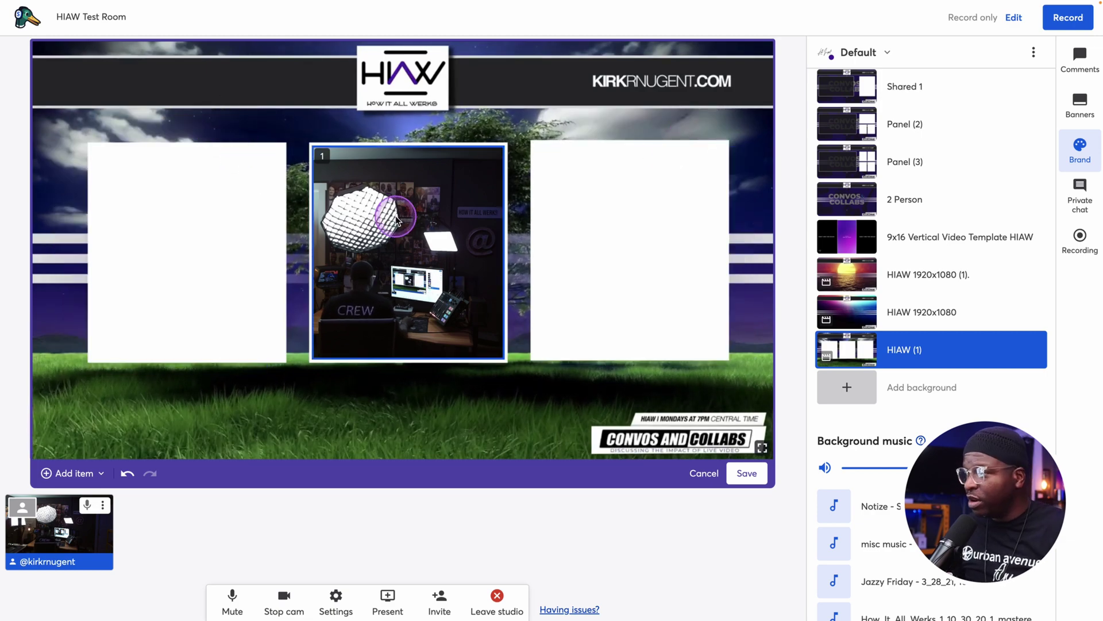
click(423, 174)
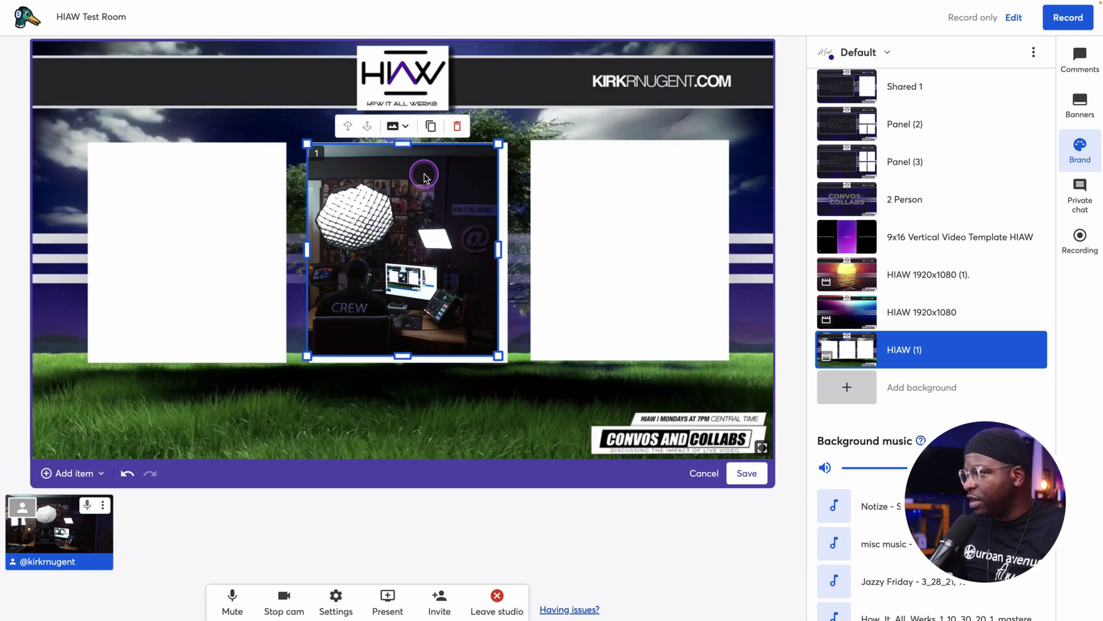
drag(424, 175, 426, 177)
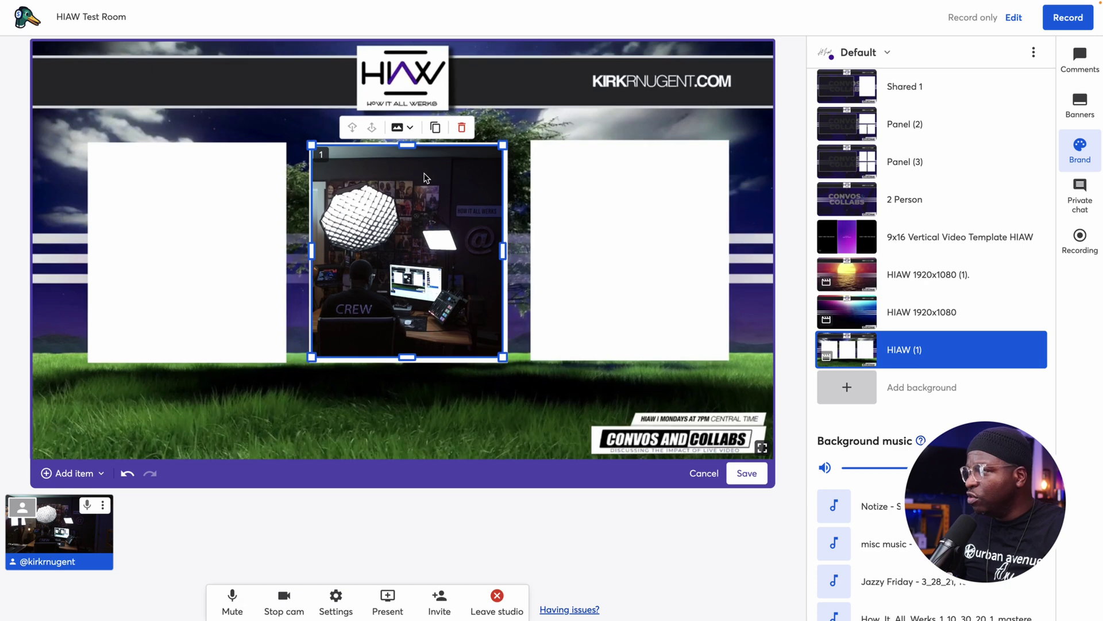
click(470, 267)
drag(501, 358, 504, 362)
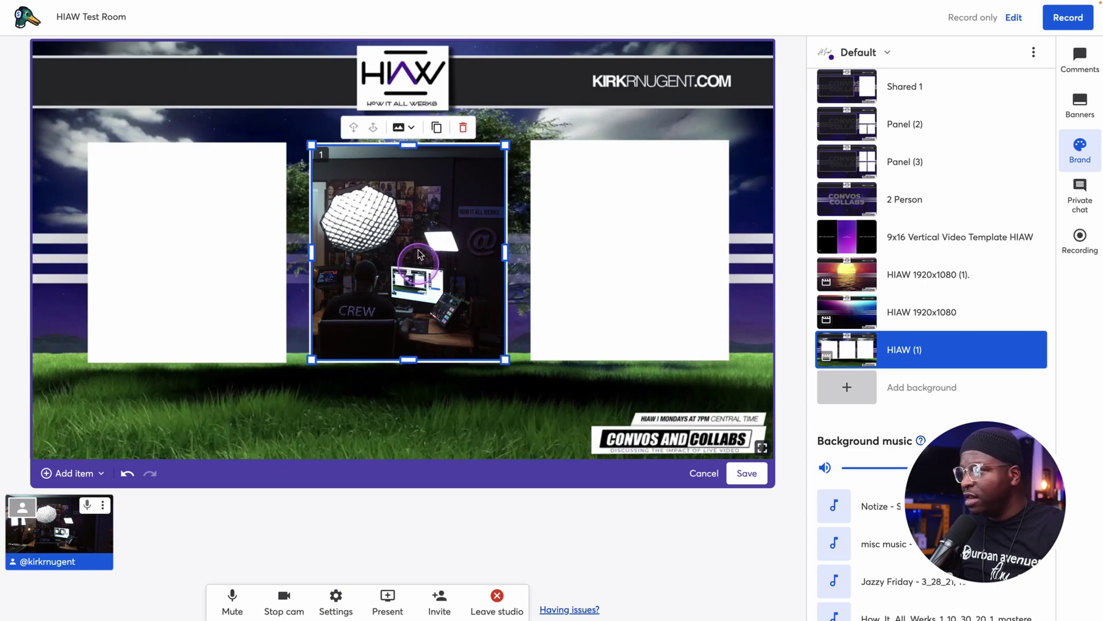
Duplicate the fitted camera slot twice and place the copies as slots 2 and 3 over the left and right white panels.
click(437, 127)
drag(374, 199, 188, 220)
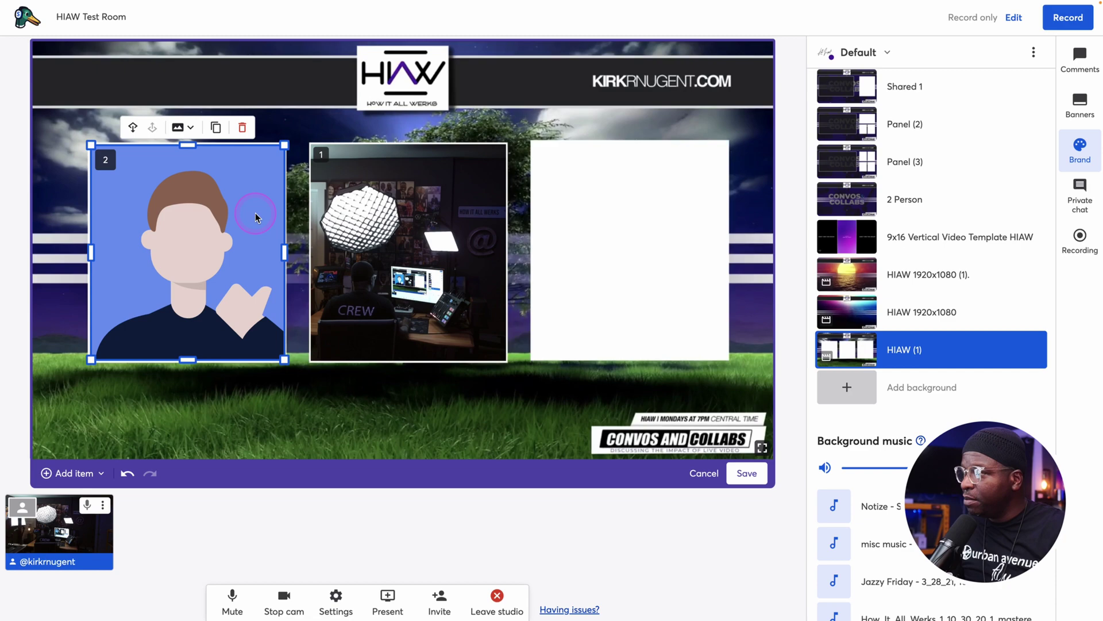
click(218, 128)
drag(374, 239, 605, 236)
click(438, 426)
Save the edited arrangement by updating the existing Mod 3 Person Crop layout.
click(747, 483)
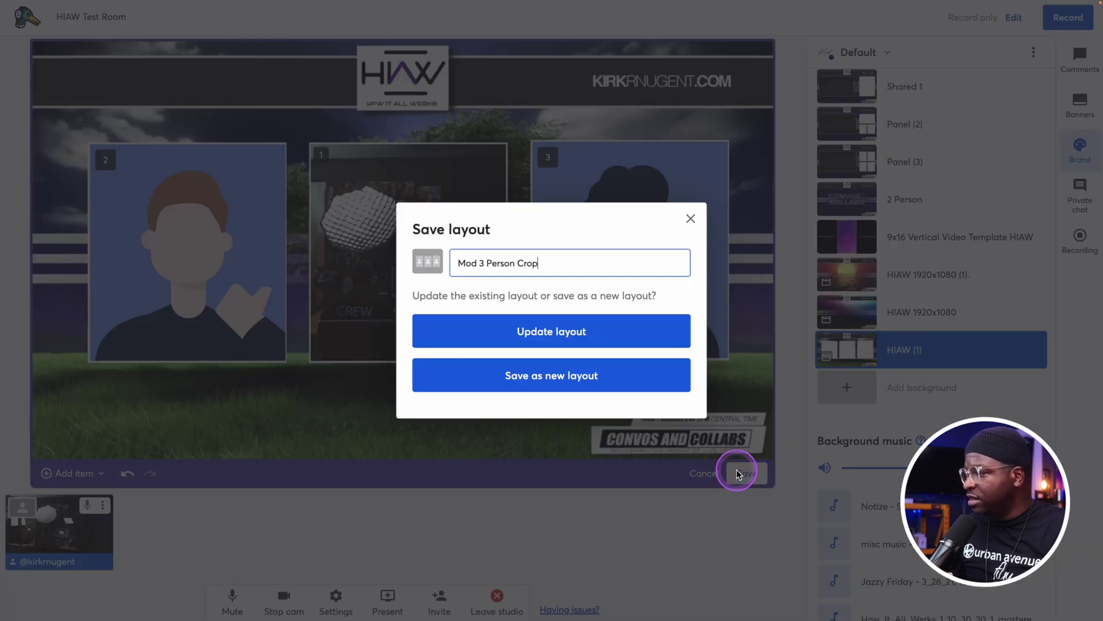
click(527, 289)
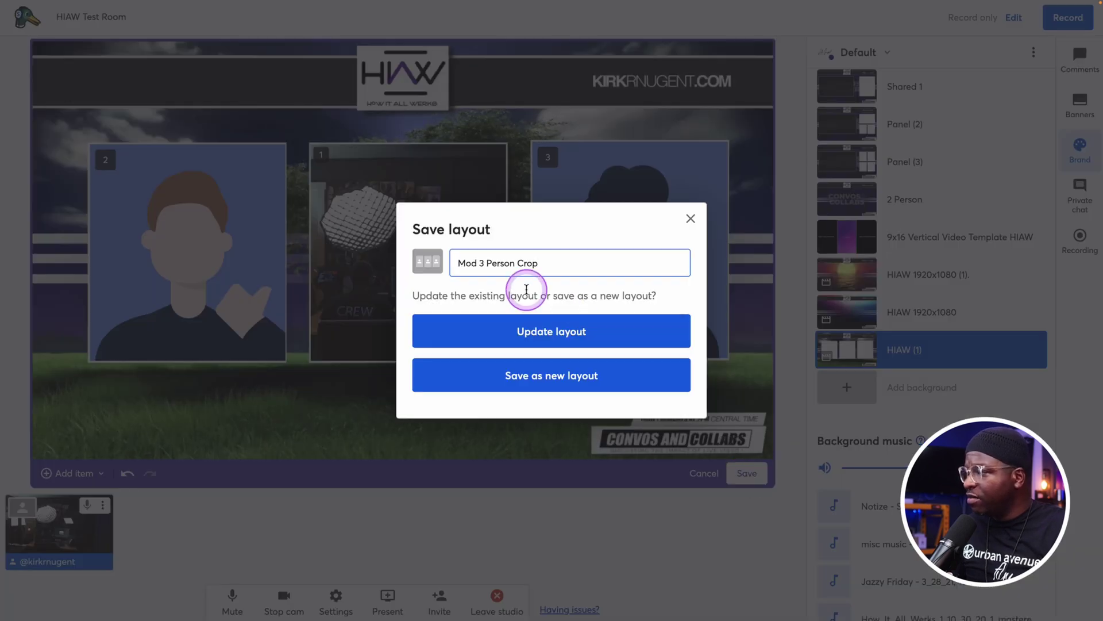
click(534, 331)
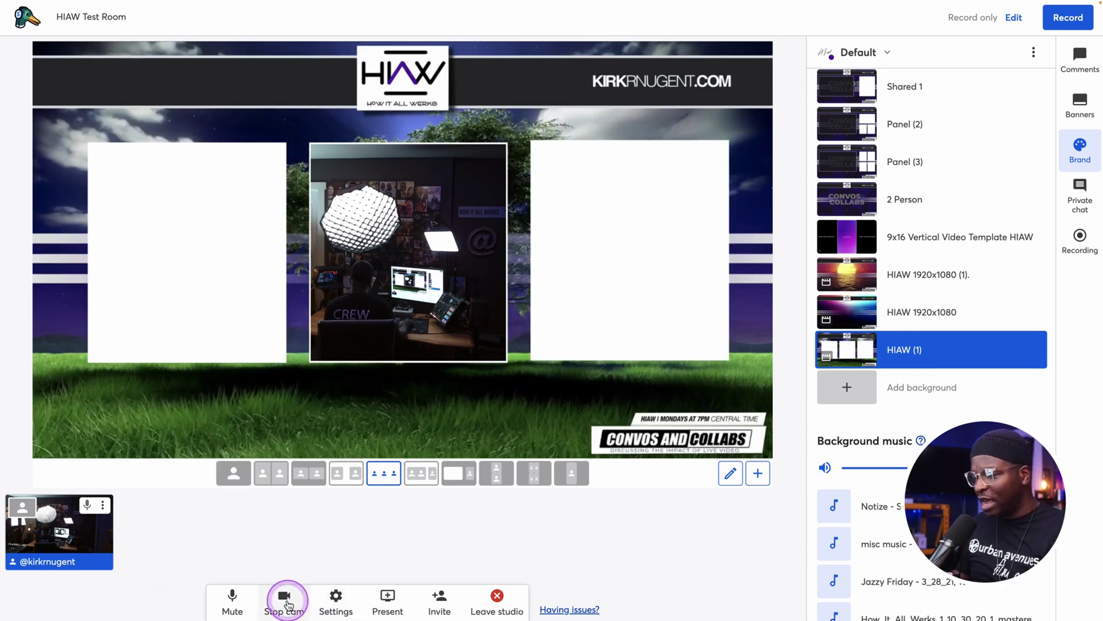
Share the Cam Link 4K as an extra camera at High Definition (720p) and add it to the stage.
click(337, 608)
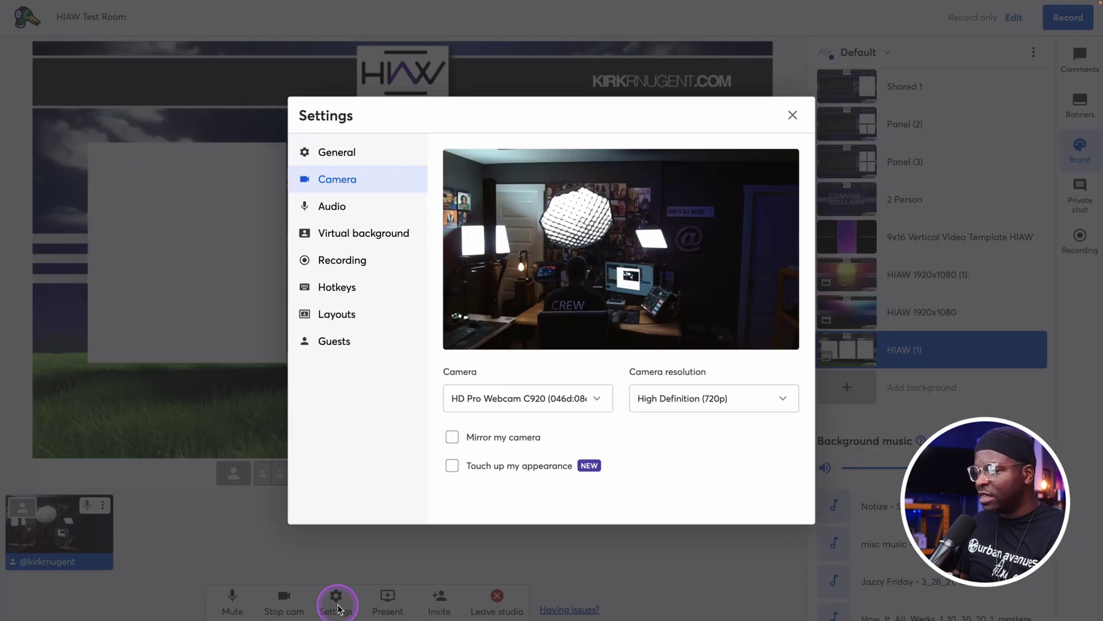
click(546, 537)
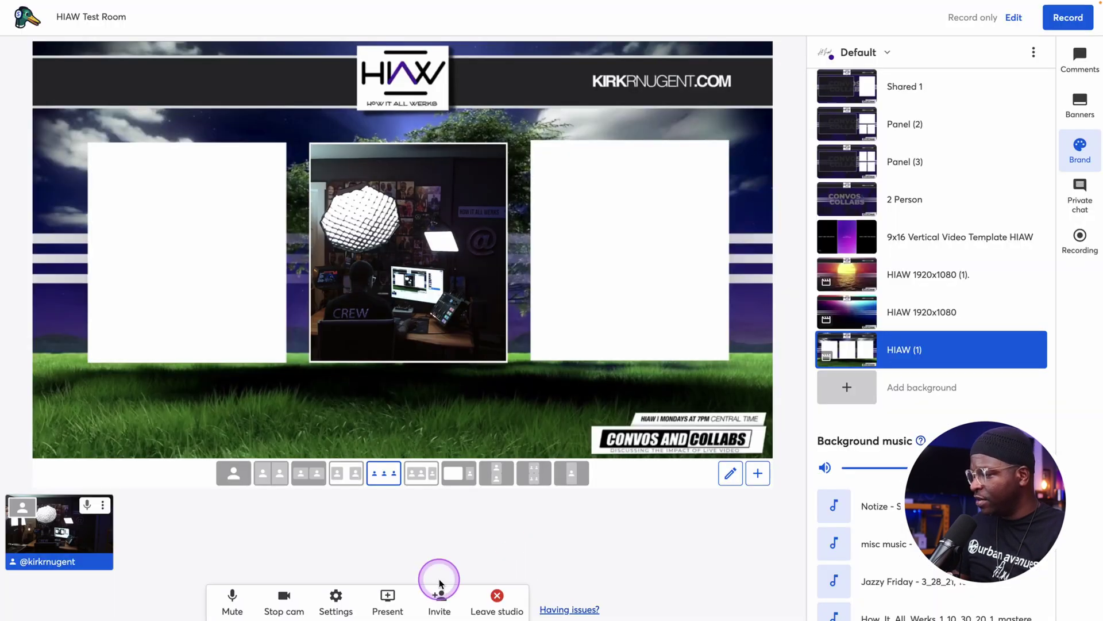
click(385, 606)
click(387, 512)
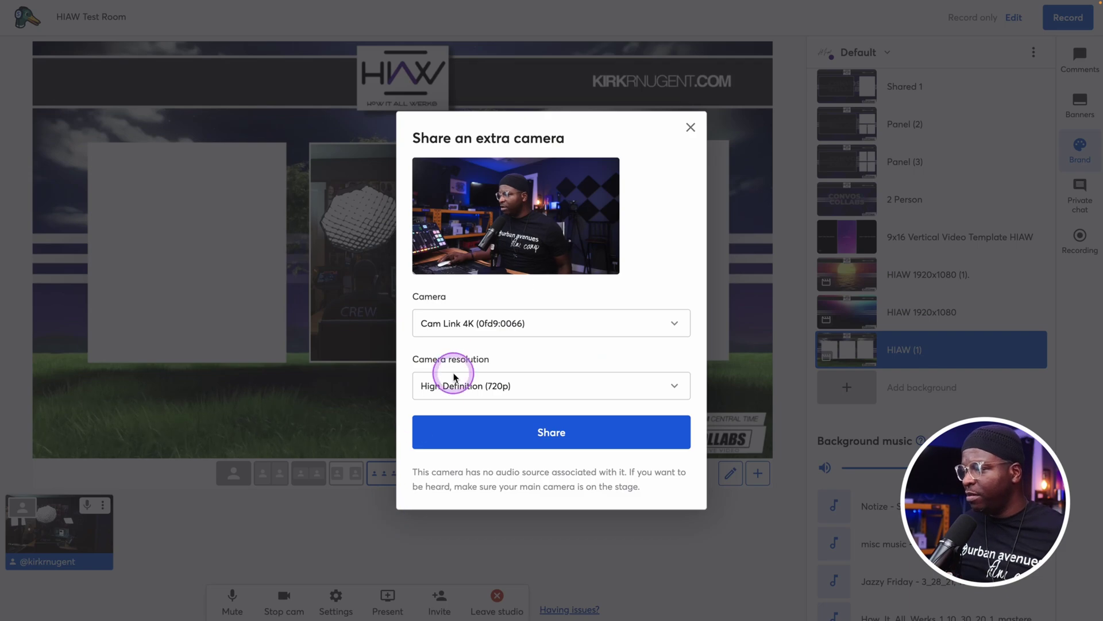
click(528, 438)
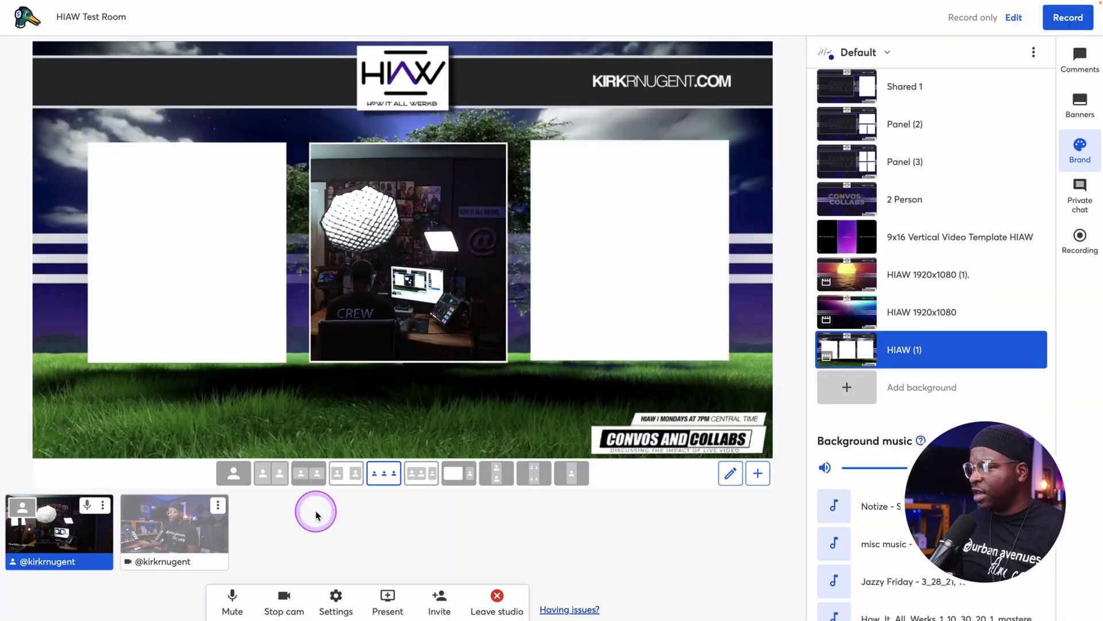
click(174, 534)
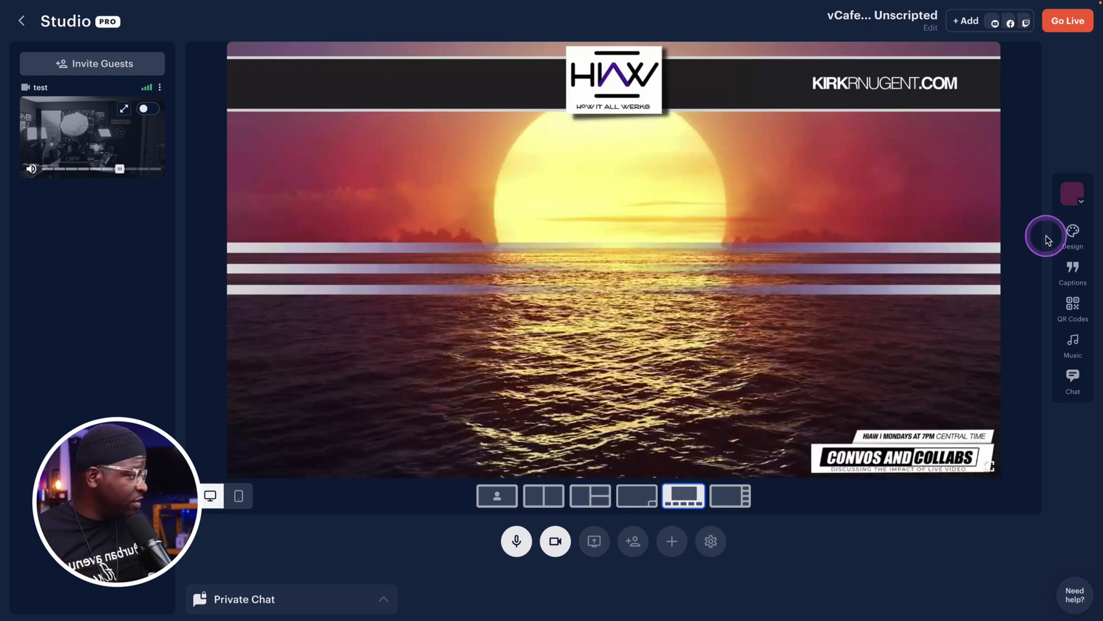
In the Studio PRO browser studio, show the overlay and background graphics and put the test camera on stage.
click(1075, 238)
scroll(931, 466, down, 3)
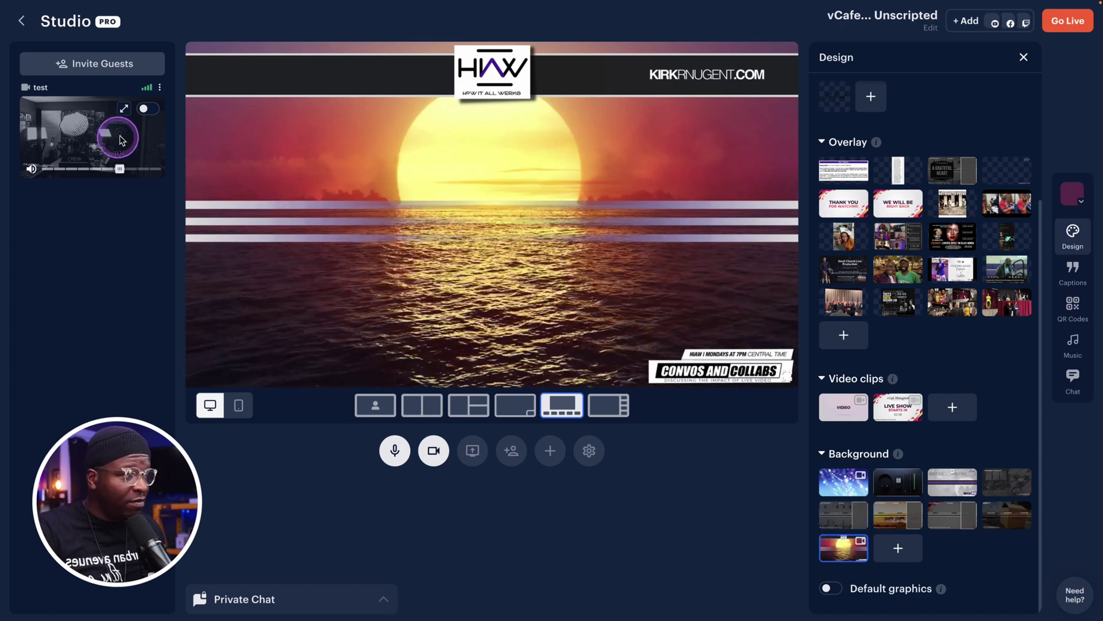
click(150, 108)
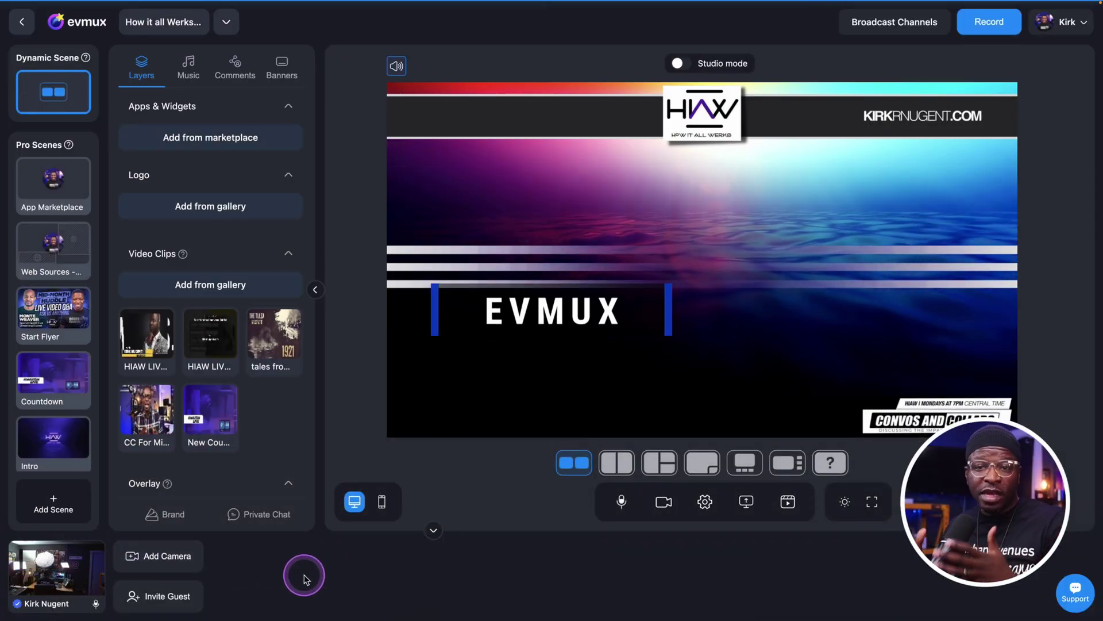
In the evmux studio, add the webcam to the stage over the moving video background.
click(581, 390)
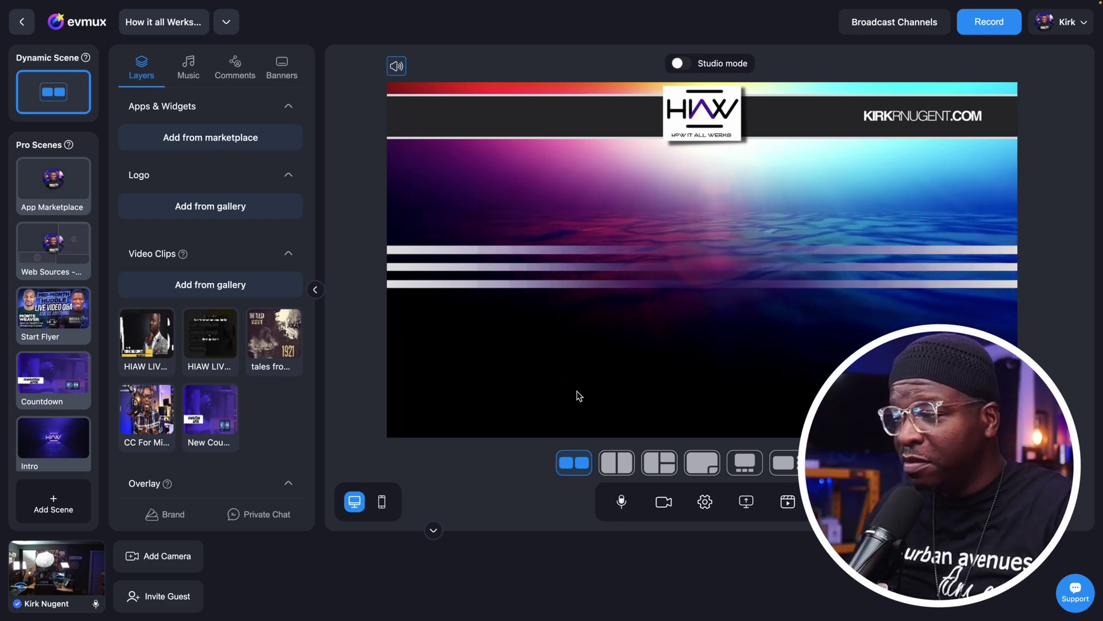
click(549, 376)
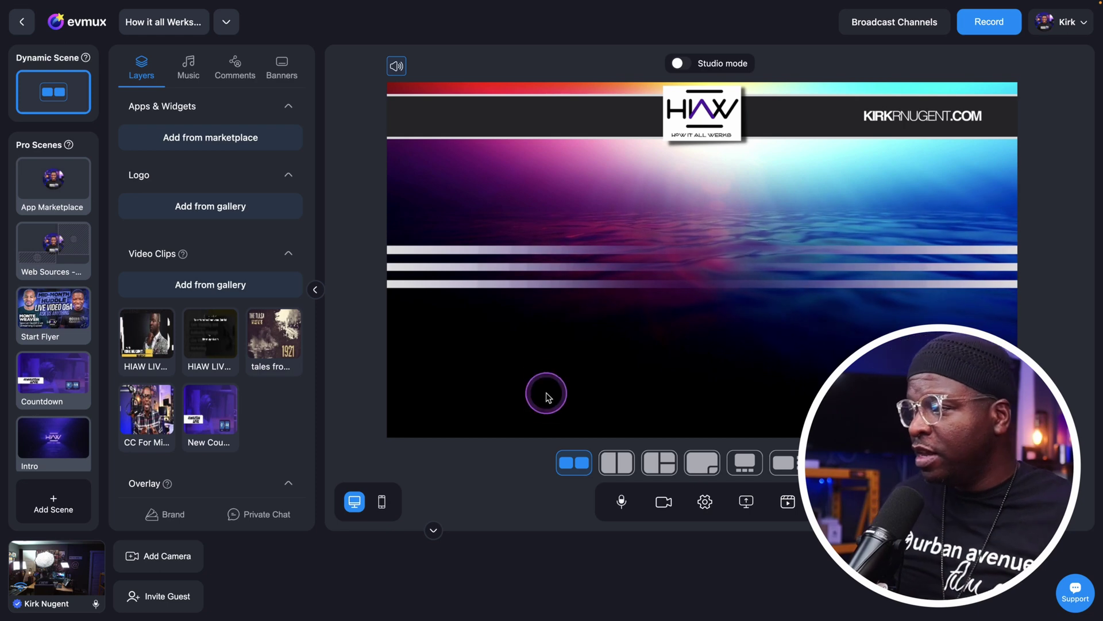
click(74, 577)
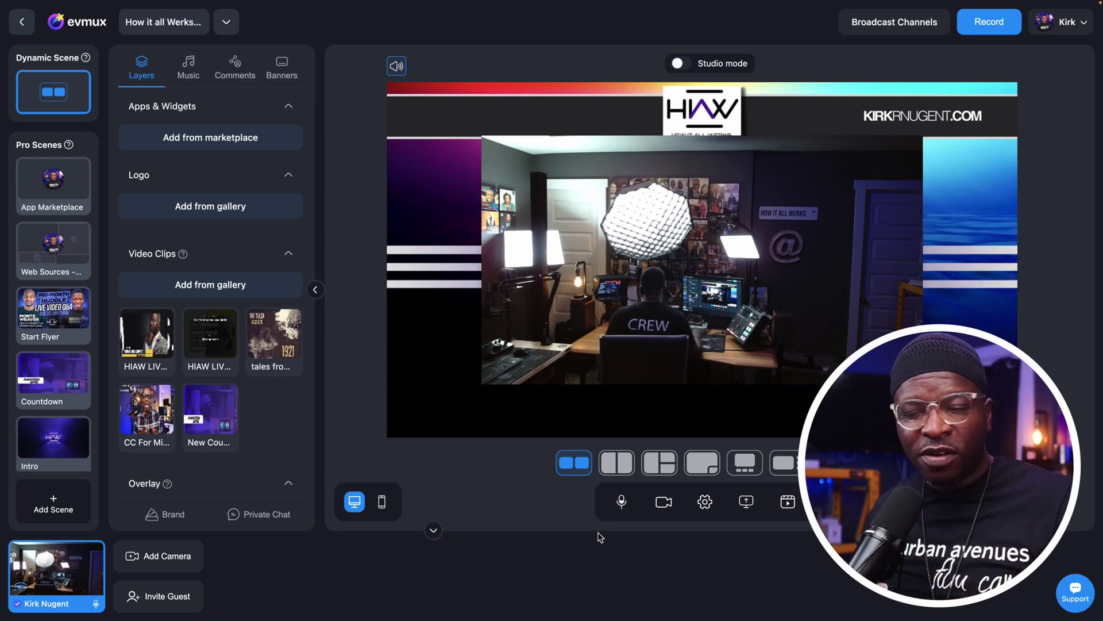
click(561, 536)
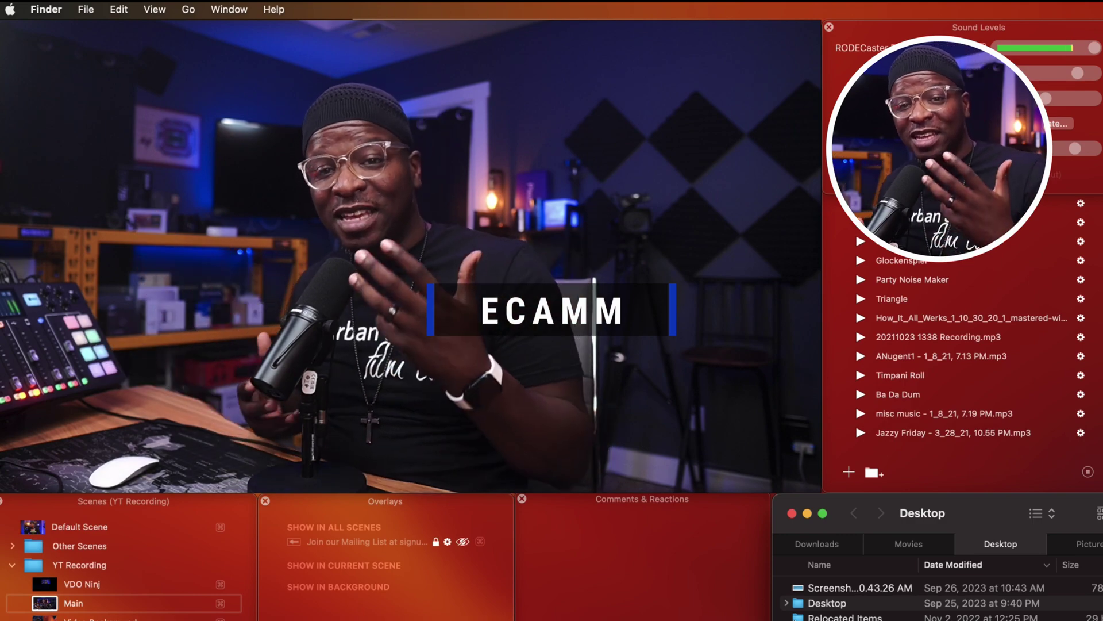
In Ecamm Live, show the Video Background scene and slightly thicken the Cam Link 4K overlay's white border, keeping its custom shape.
click(46, 603)
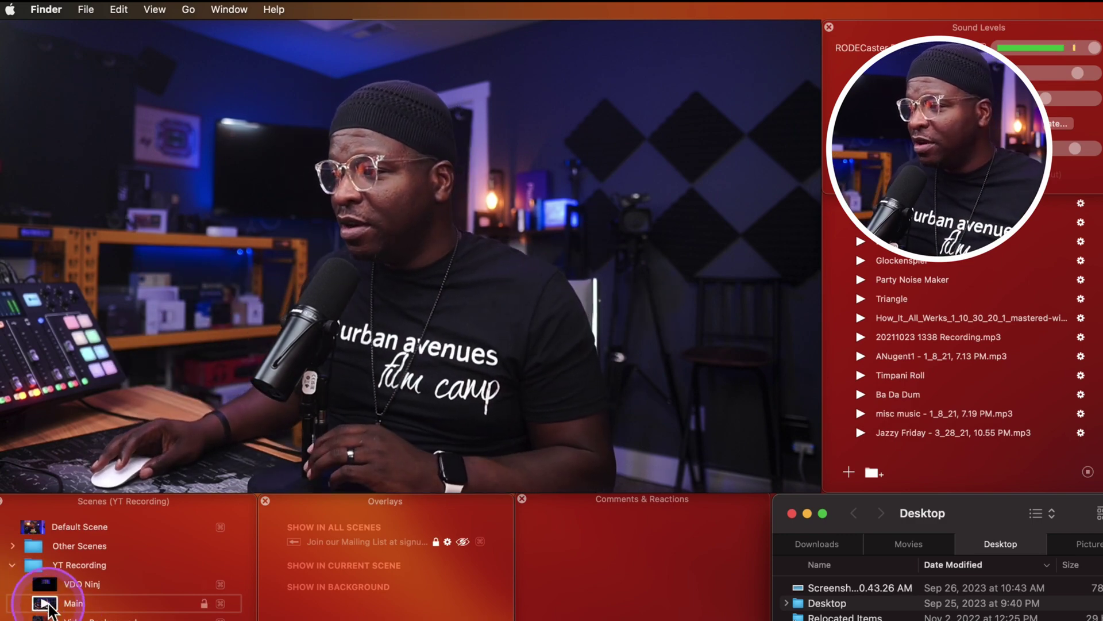
click(46, 619)
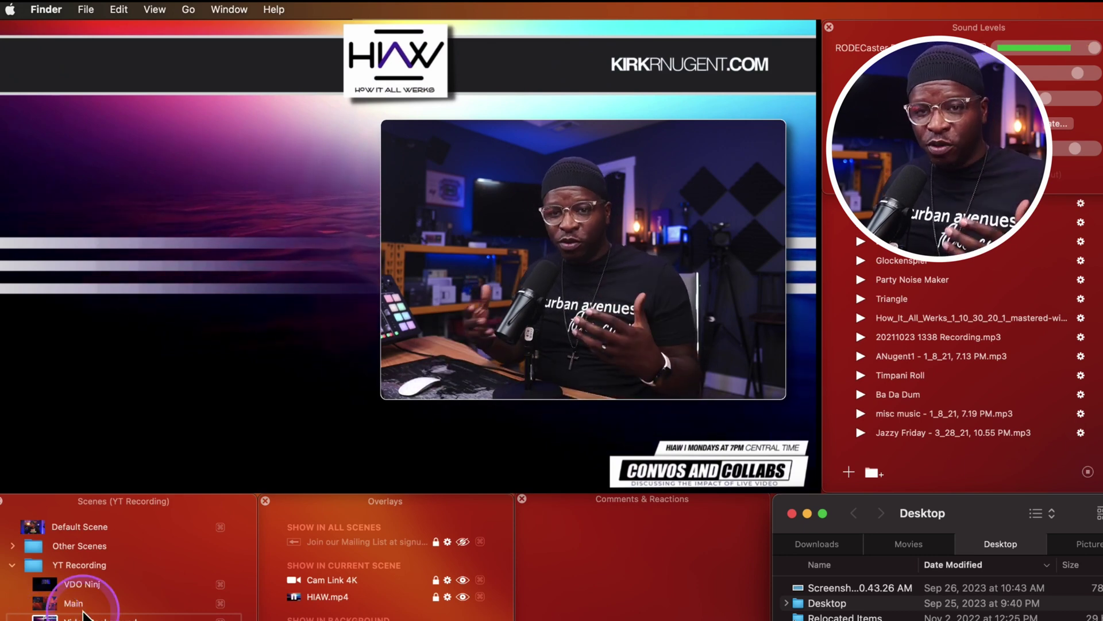
mouse_move(530, 330)
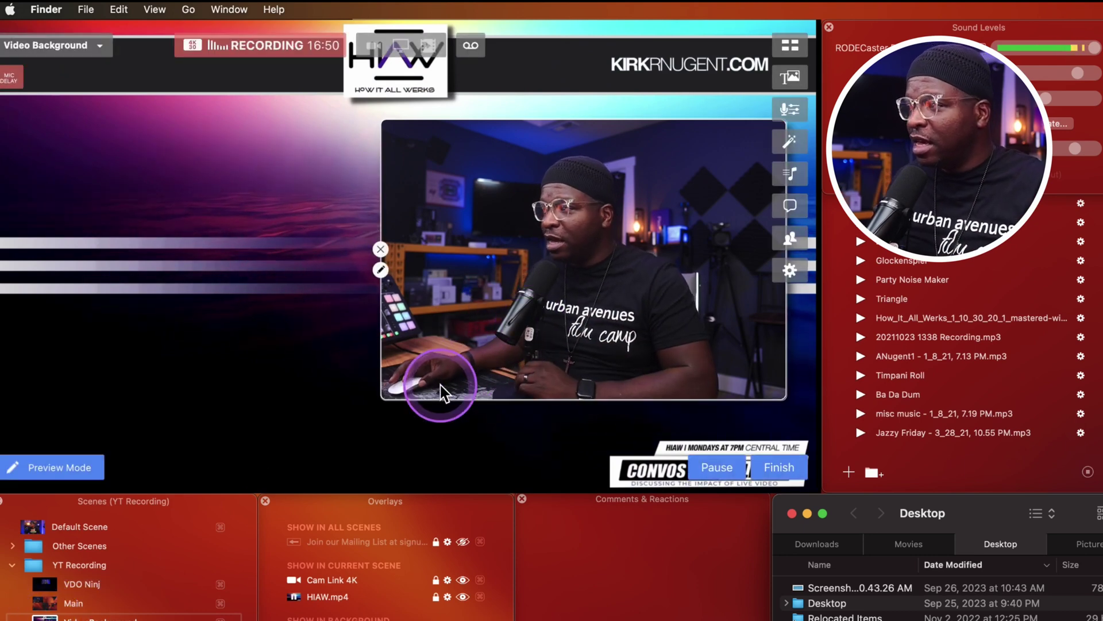
click(380, 270)
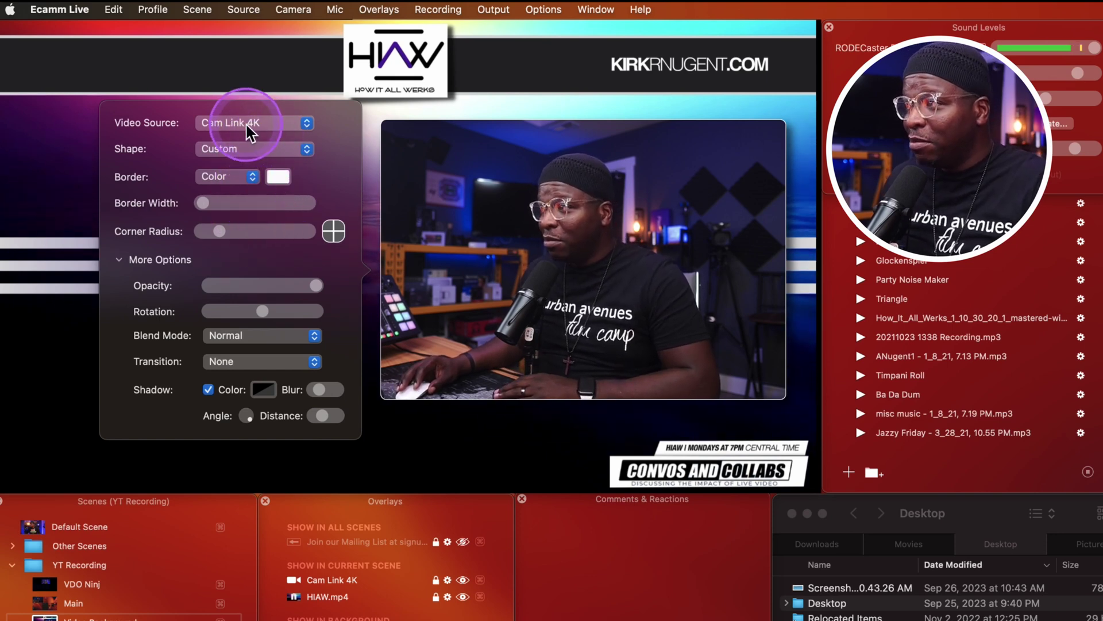
click(230, 153)
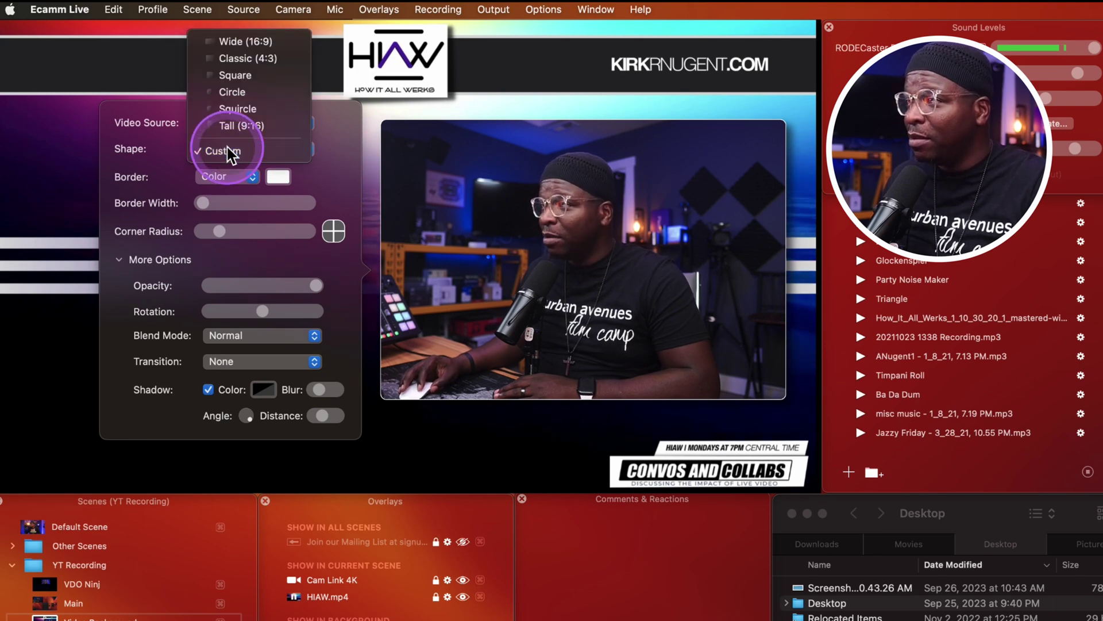
click(230, 151)
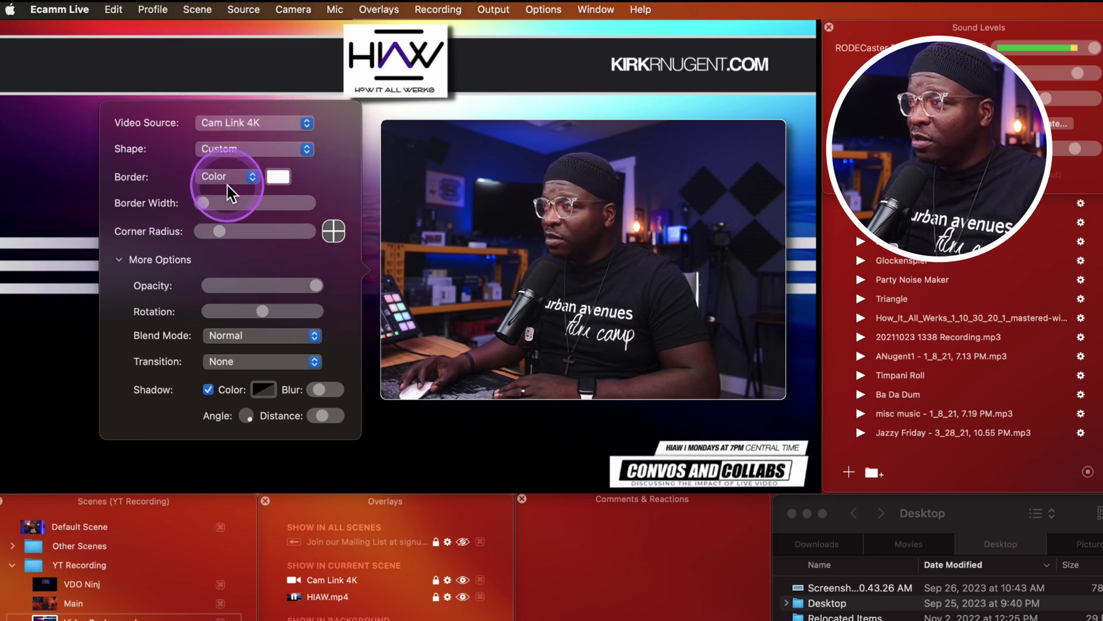
drag(202, 204, 206, 202)
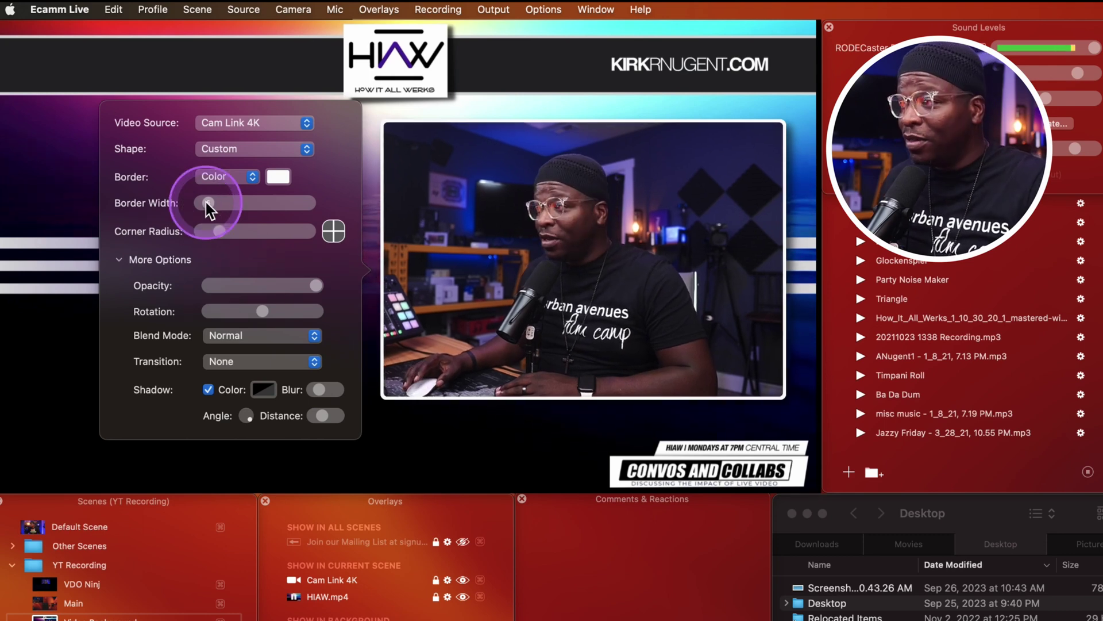
Unlock the Cam Link 4K overlay and narrow it to a nearly square frame.
click(384, 405)
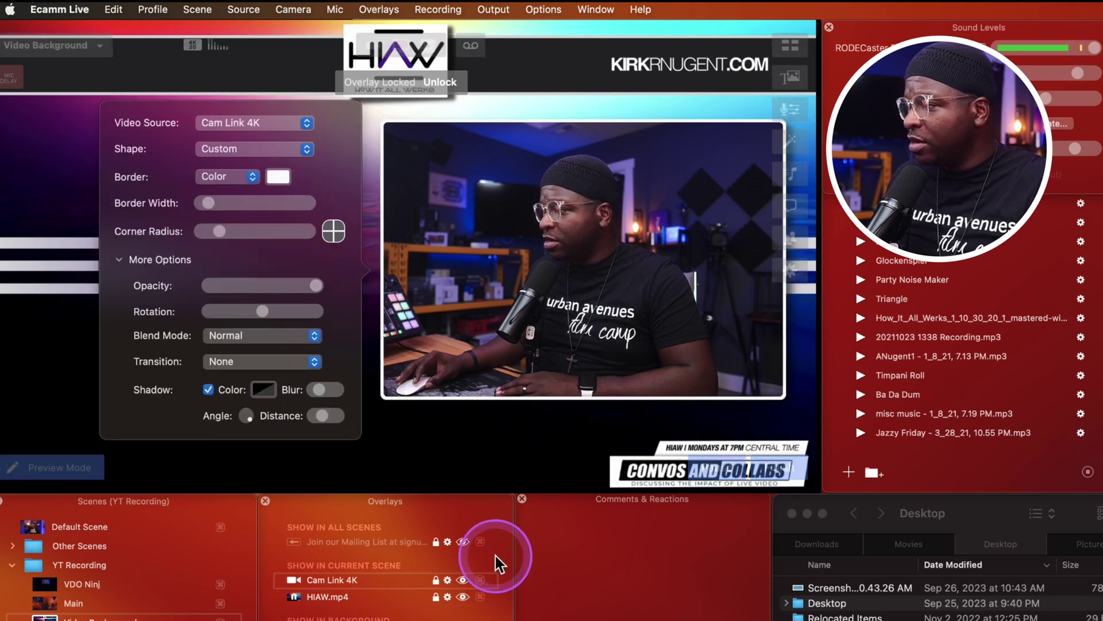
click(436, 579)
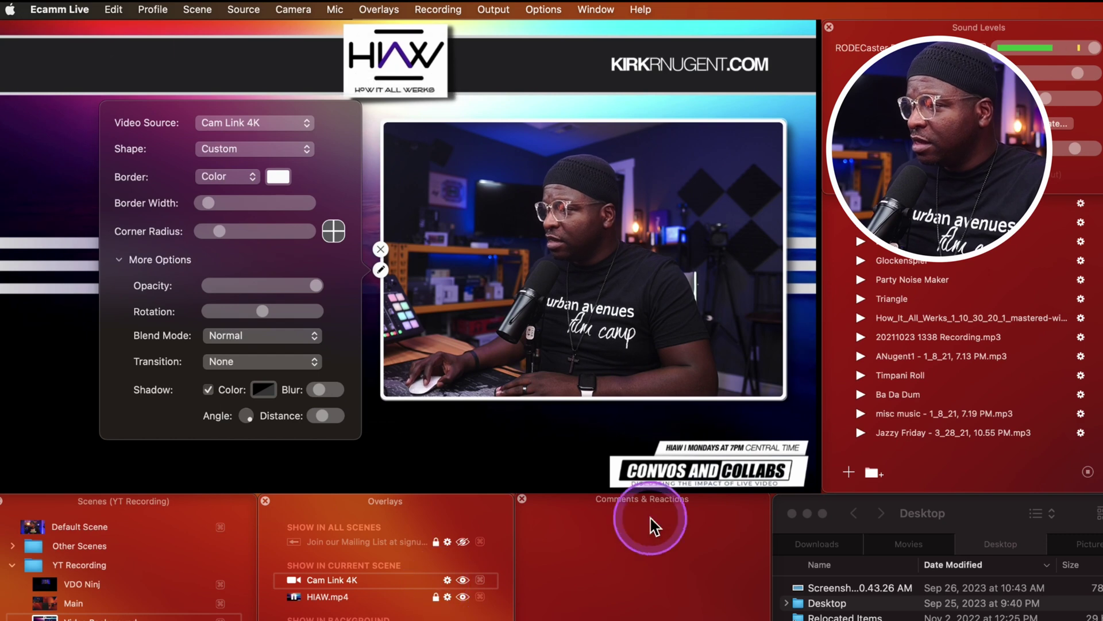
drag(784, 397, 654, 406)
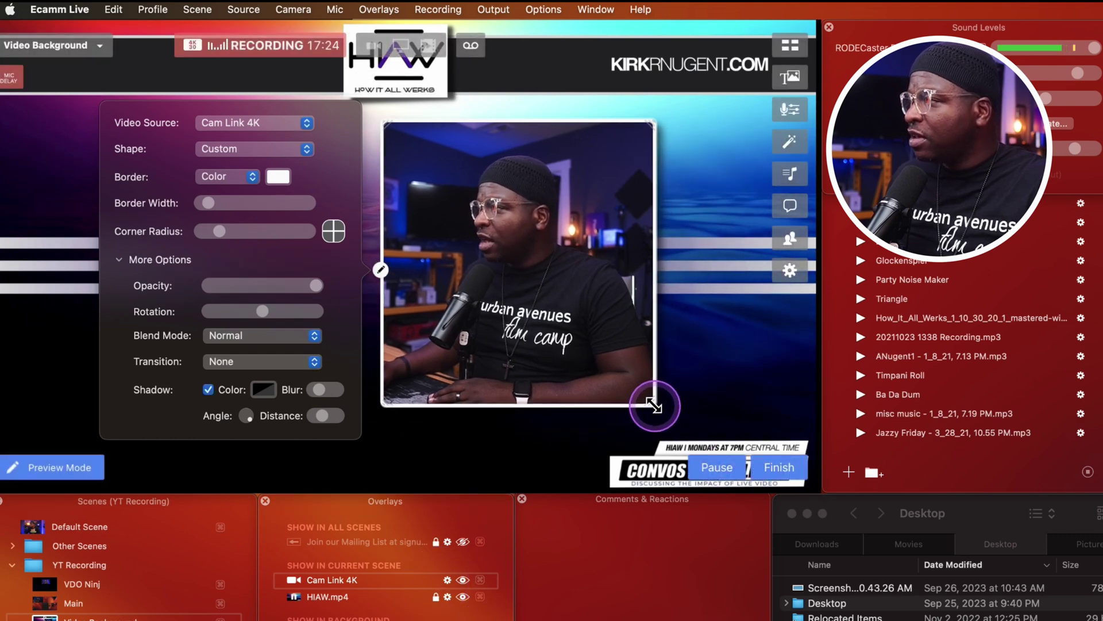
Duplicate the Cam Link 4K overlay twice, then resize and arrange the three frames side by side across the scene.
mouse_move(592, 374)
mouse_down()
mouse_move(636, 350)
mouse_move(697, 349)
mouse_move(382, 332)
mouse_move(357, 345)
mouse_move(362, 336)
mouse_move(259, 284)
mouse_move(316, 308)
mouse_move(234, 320)
mouse_move(129, 315)
mouse_up()
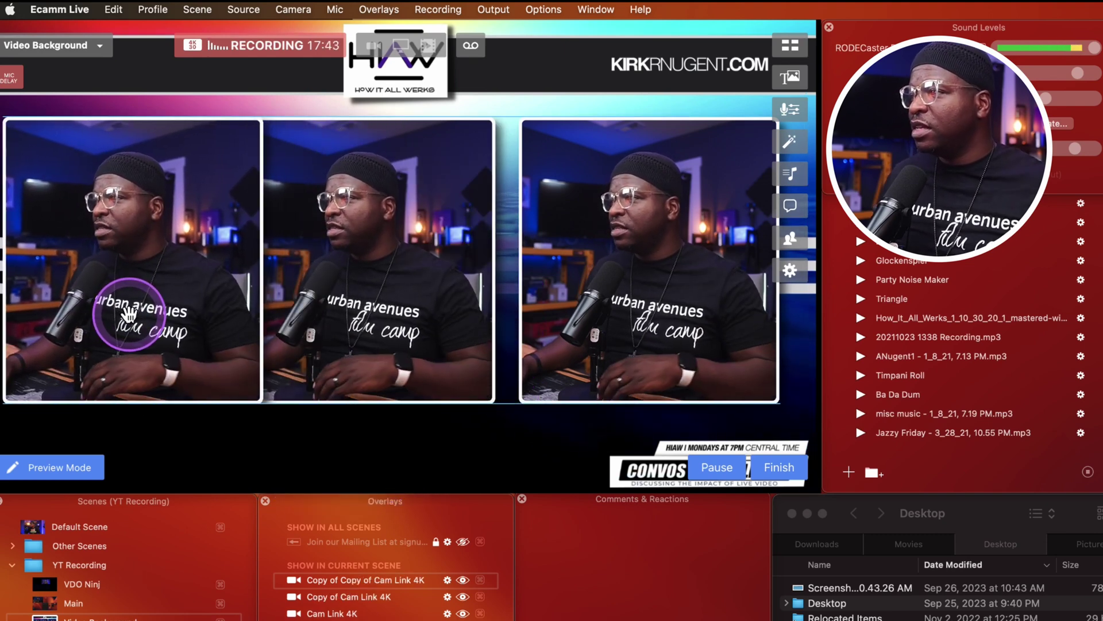
mouse_move(251, 391)
mouse_down()
mouse_move(208, 365)
mouse_move(213, 388)
mouse_move(229, 397)
mouse_up()
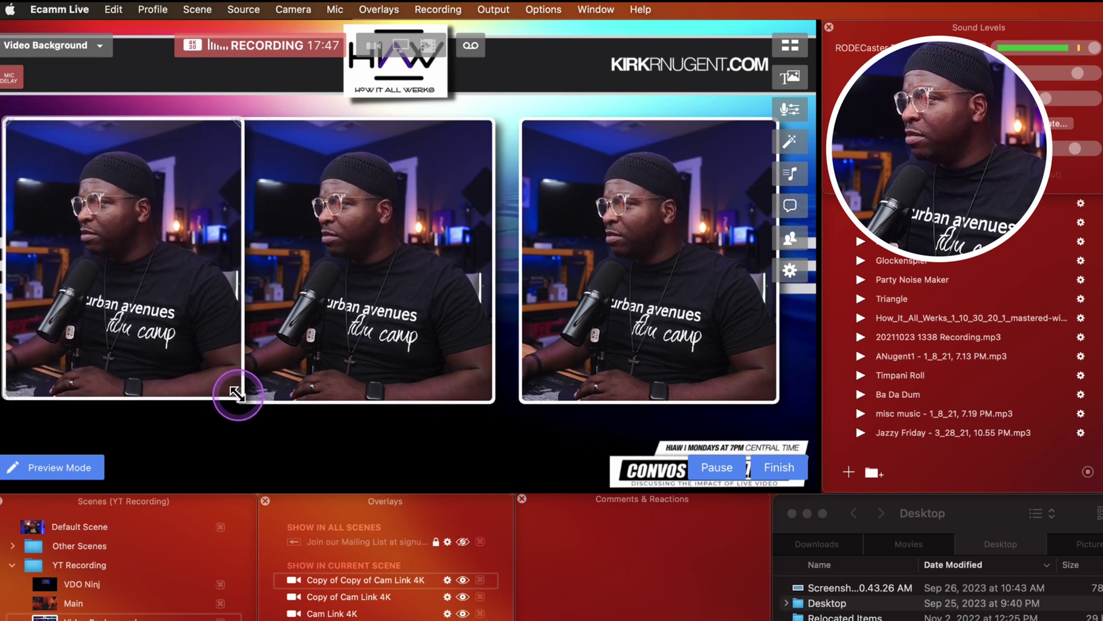
drag(174, 341, 183, 345)
drag(308, 345, 455, 242)
click(529, 438)
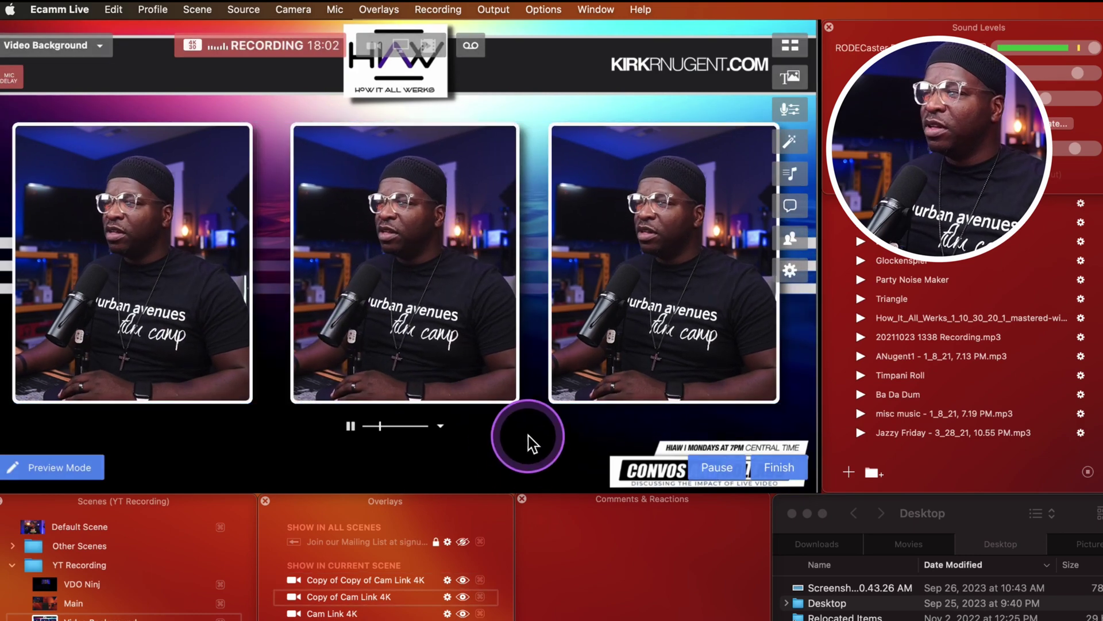